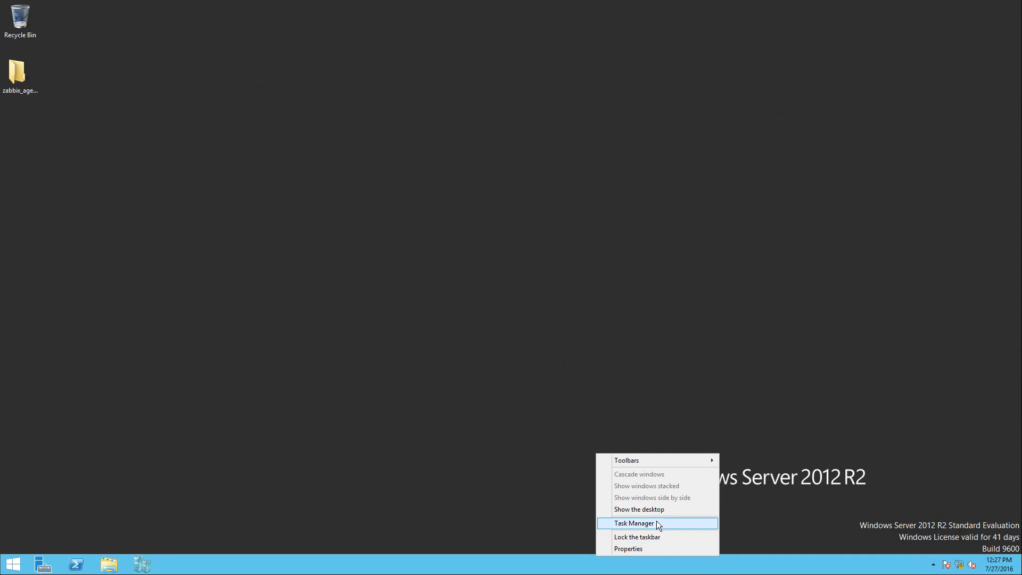
Open Task Manager, switch it to the compact view and back to the detailed view, and look over the running processes
click(657, 526)
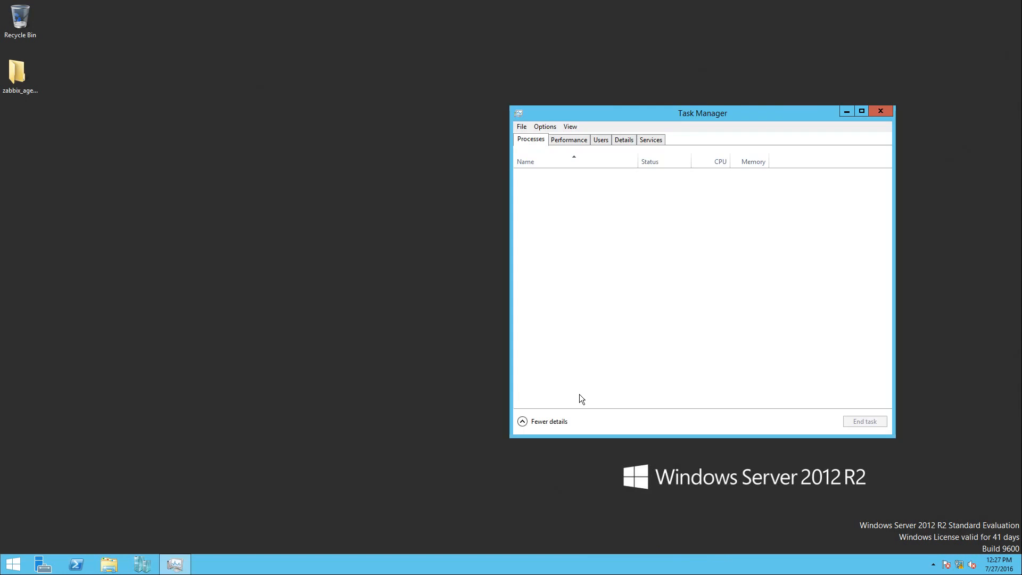
click(525, 422)
drag(580, 114, 660, 122)
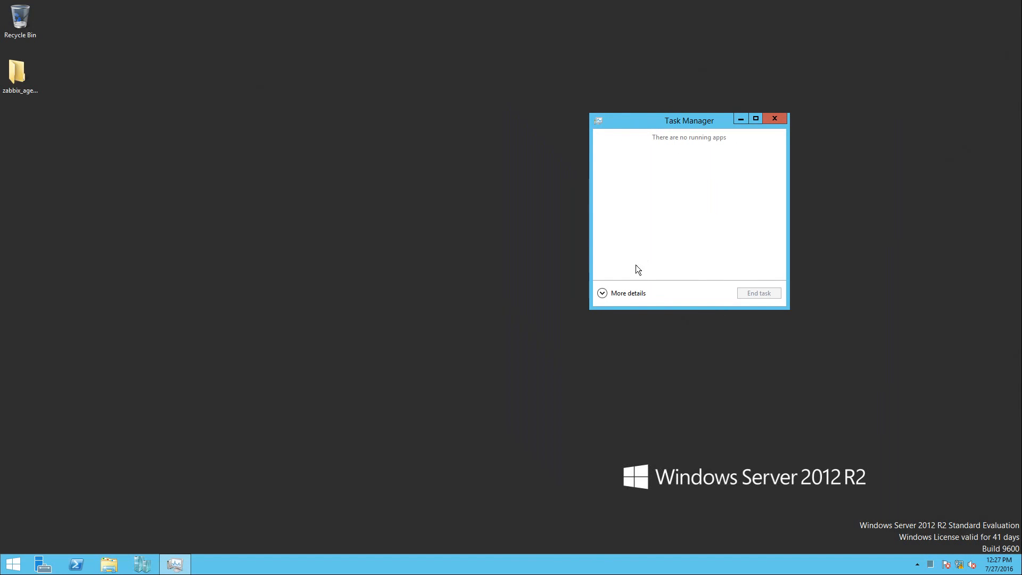
click(605, 293)
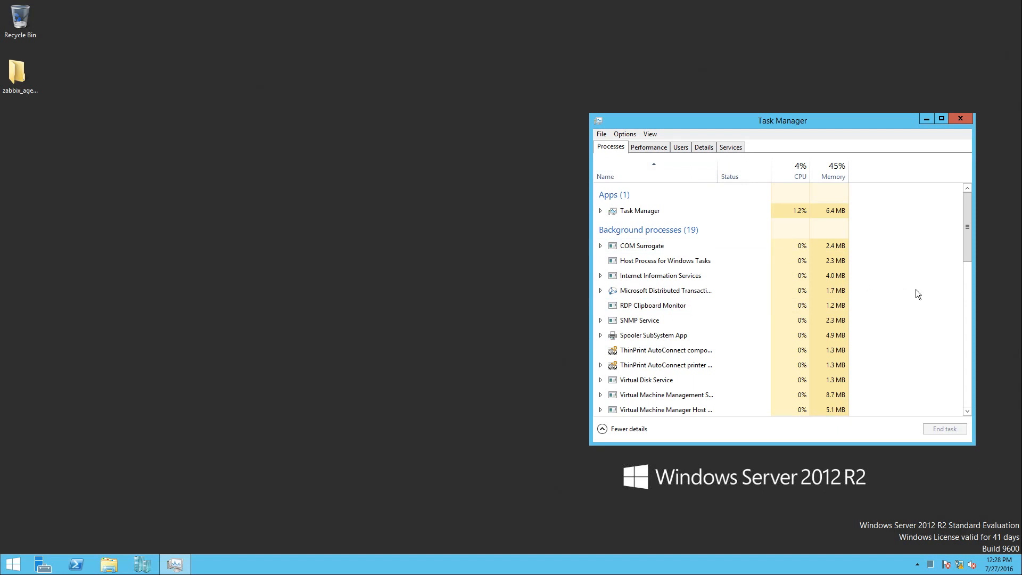
mouse_move(967, 220)
mouse_down()
mouse_move(968, 248)
mouse_move(969, 207)
mouse_up()
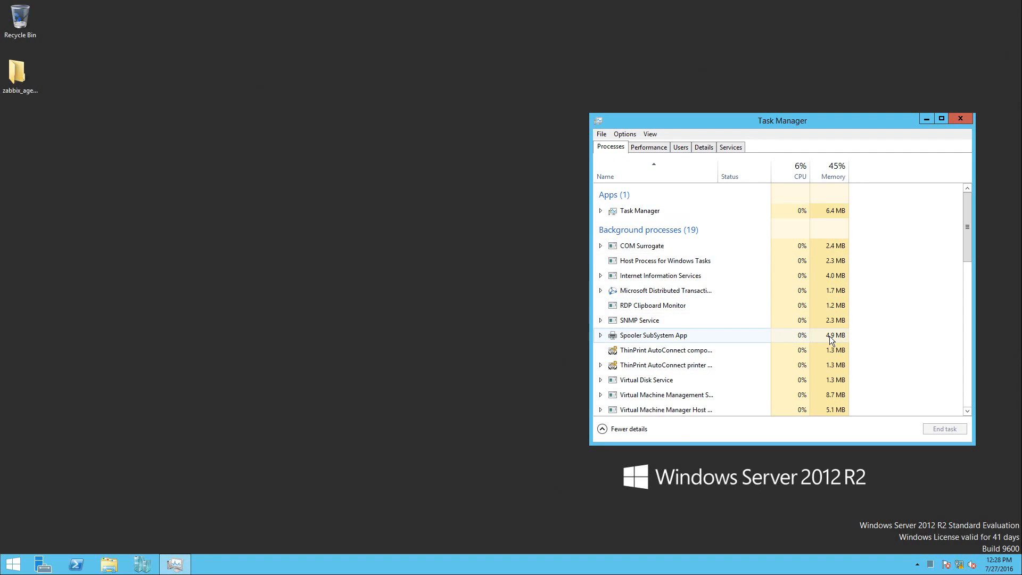
Examine the CPU, Ethernet and Memory performance graphs in Task Manager, ending on the CPU graph
click(640, 147)
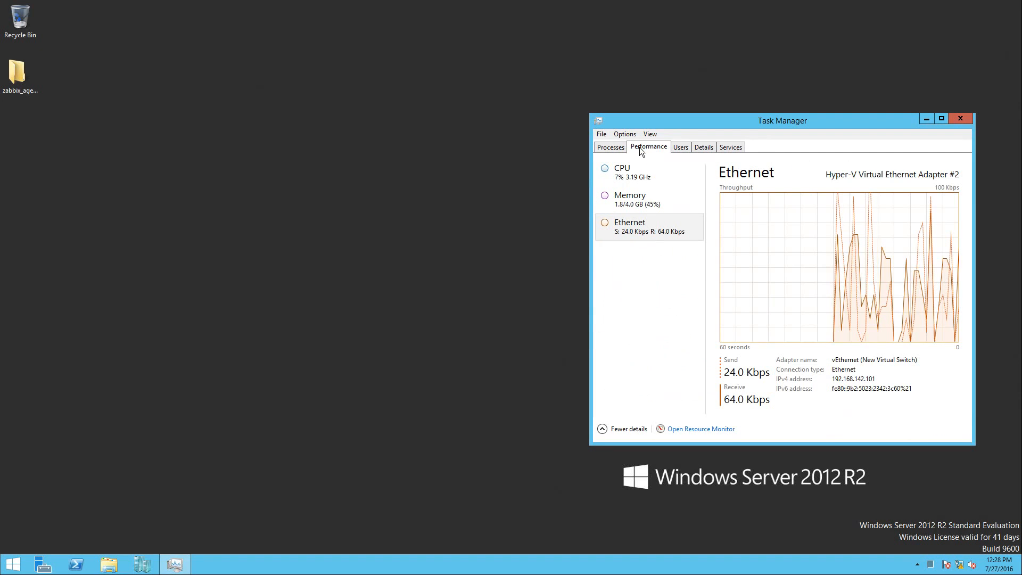
click(638, 175)
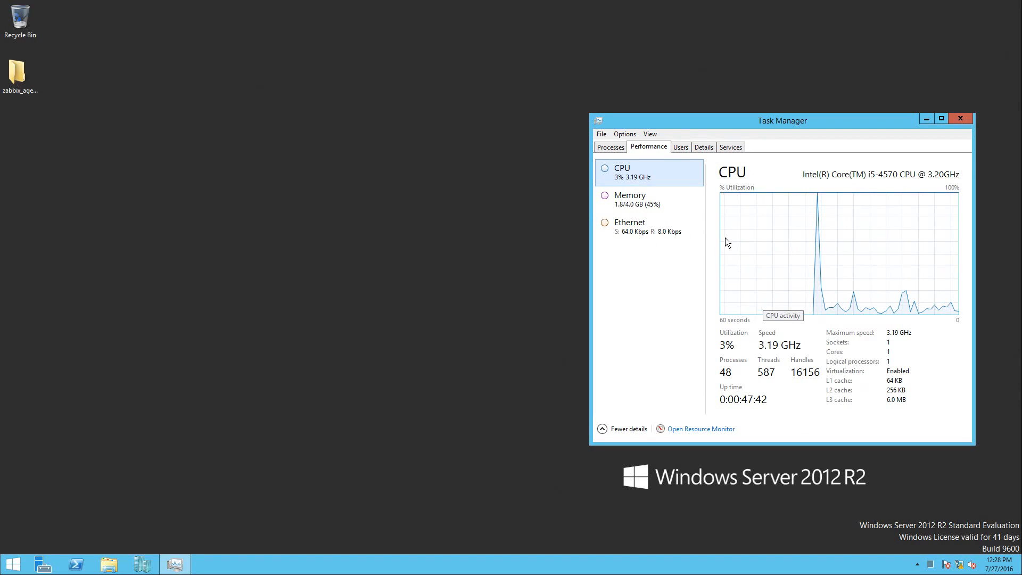
click(636, 237)
click(634, 173)
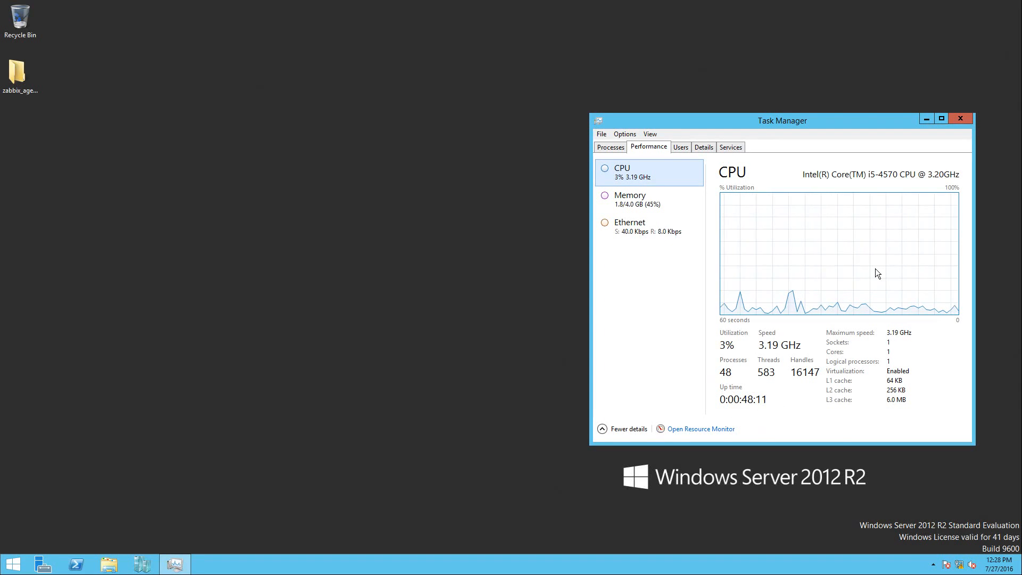
click(647, 208)
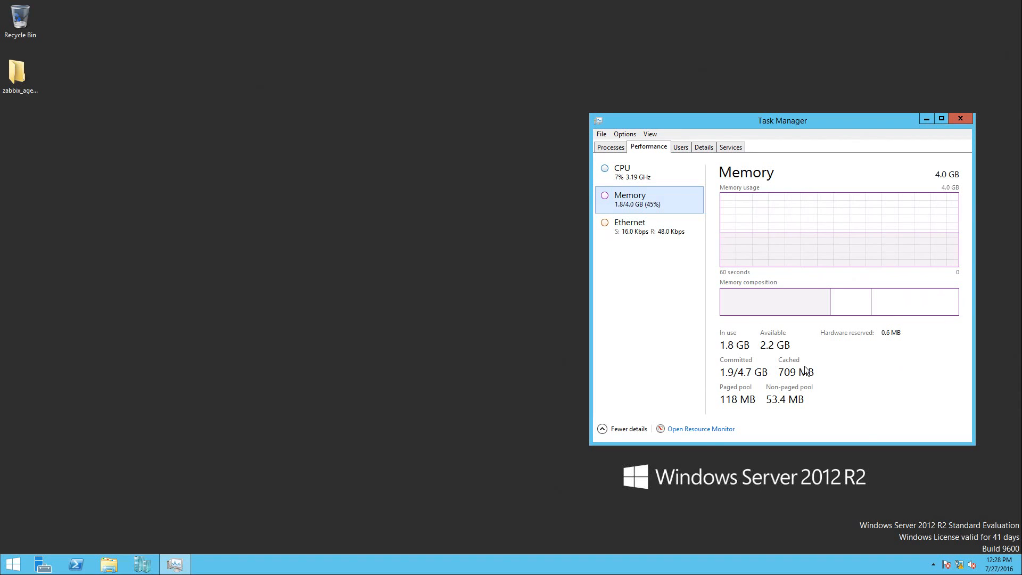
click(623, 177)
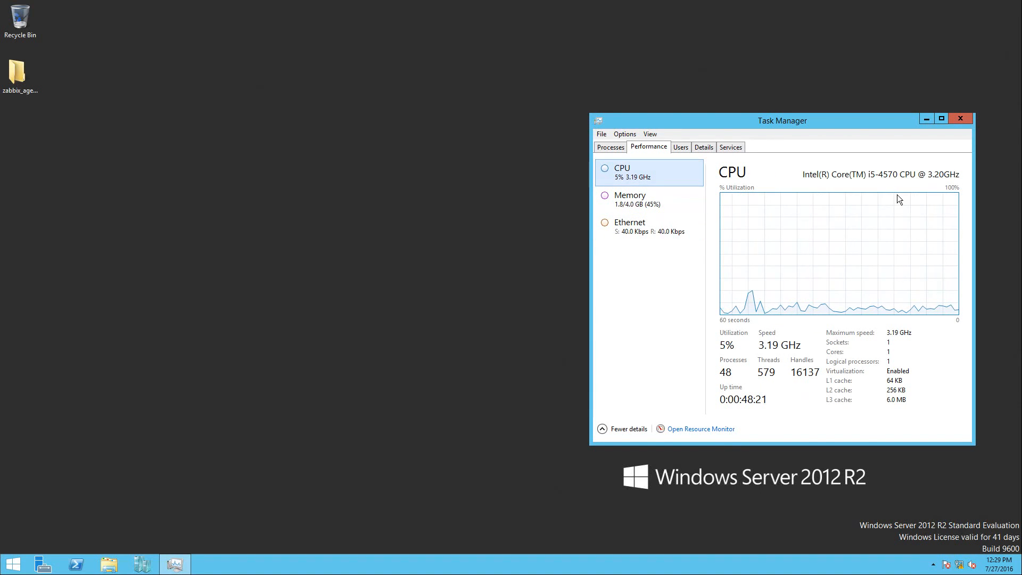
Sort the process list by CPU usage in both directions, and by highest memory usage
click(618, 148)
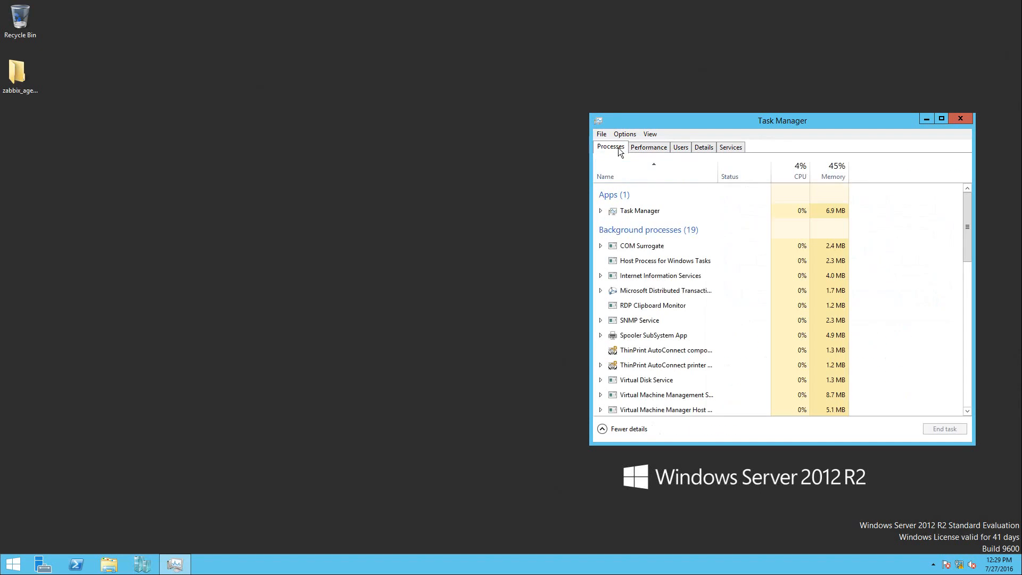
click(795, 171)
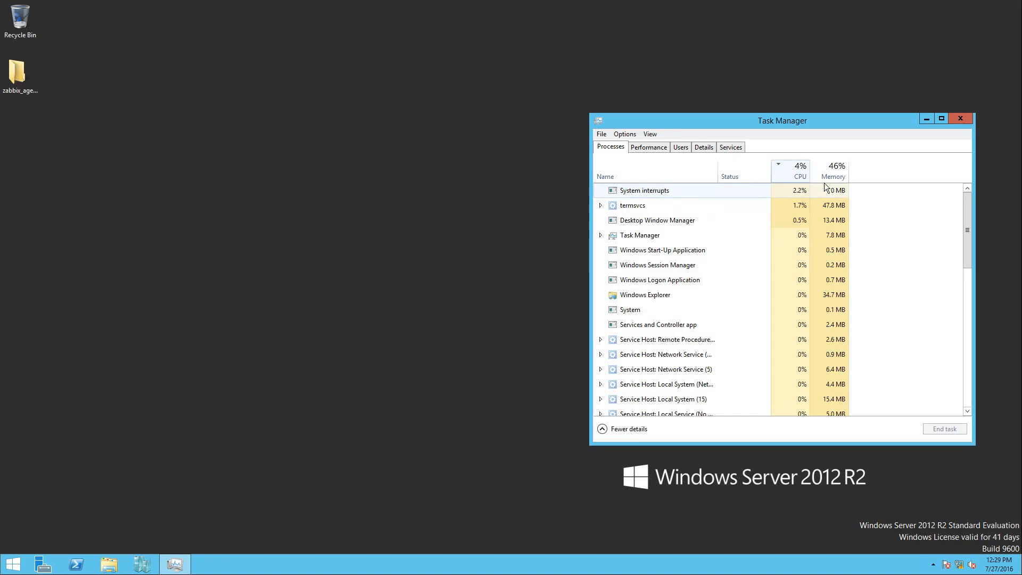
click(793, 175)
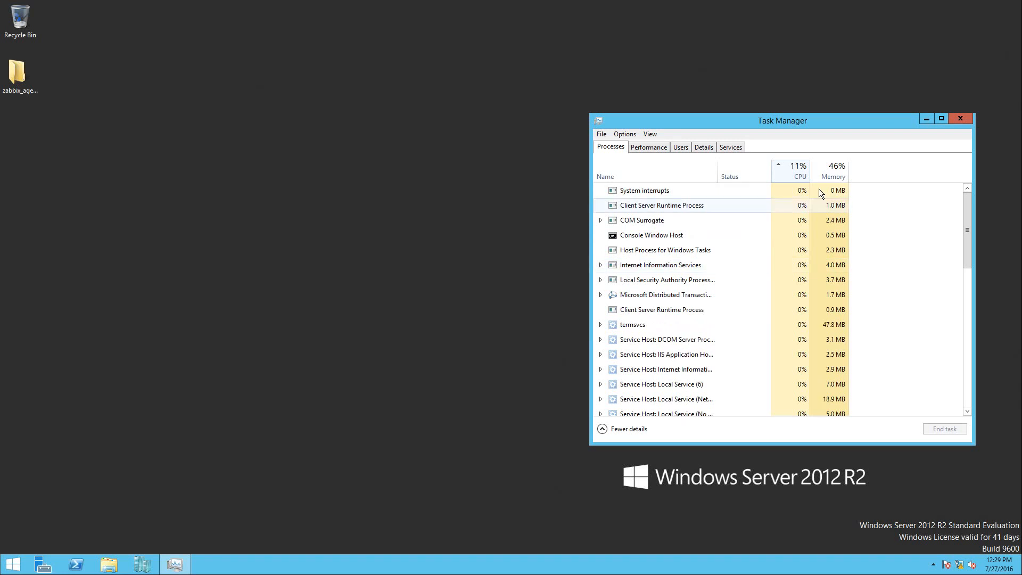
click(831, 169)
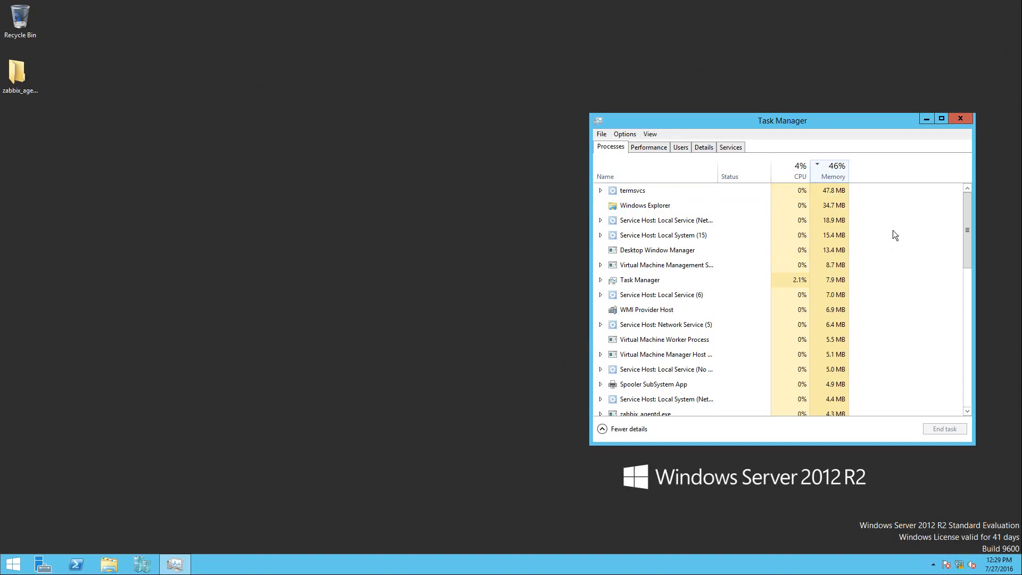
Inspect resource usage per user, expanding the logged-in user's processes and collapsing them again
click(681, 147)
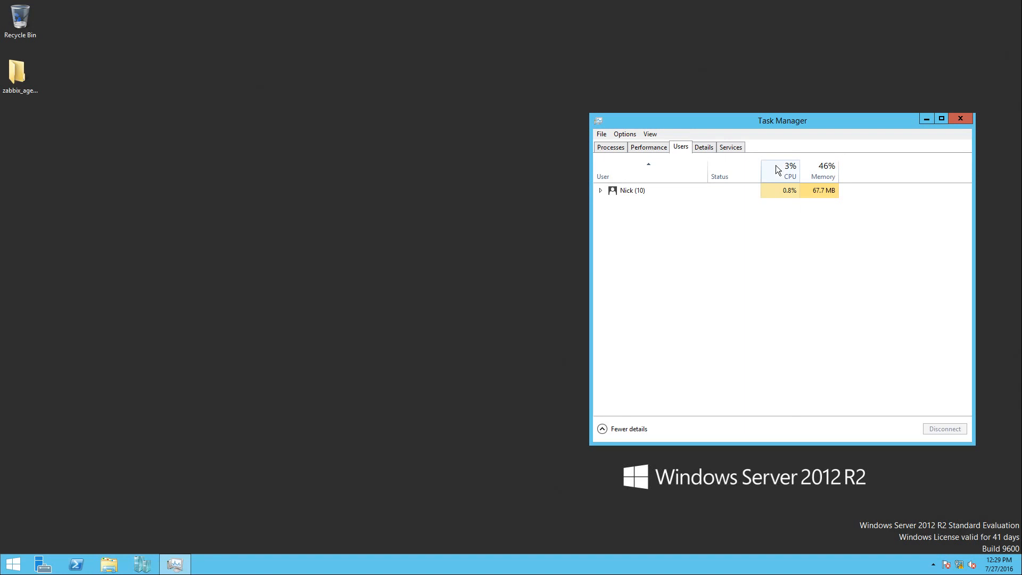
click(600, 190)
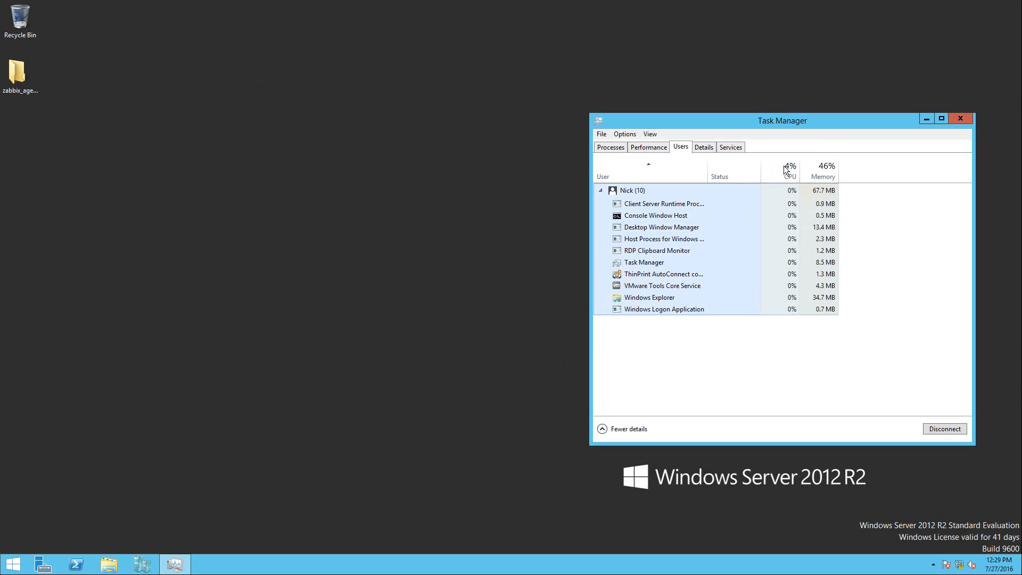
click(604, 187)
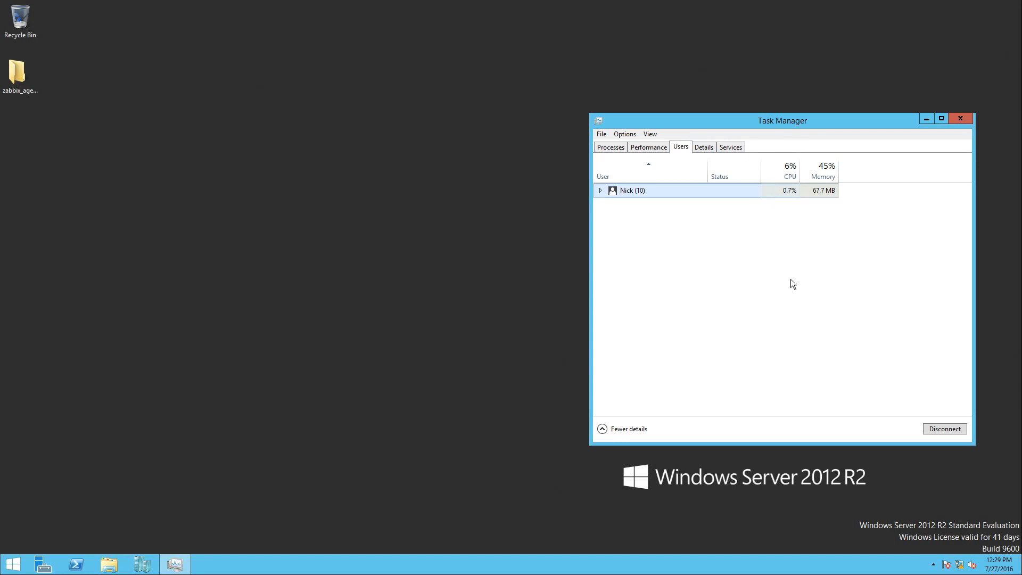
click(599, 191)
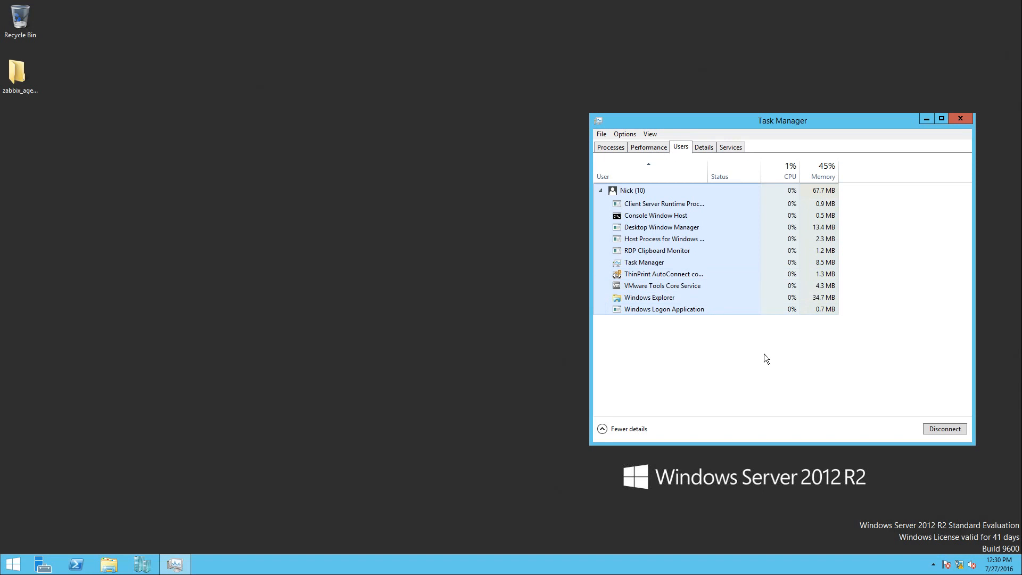
click(600, 190)
View the detailed process list and review the actions available for a csrss.exe process without running any
click(703, 148)
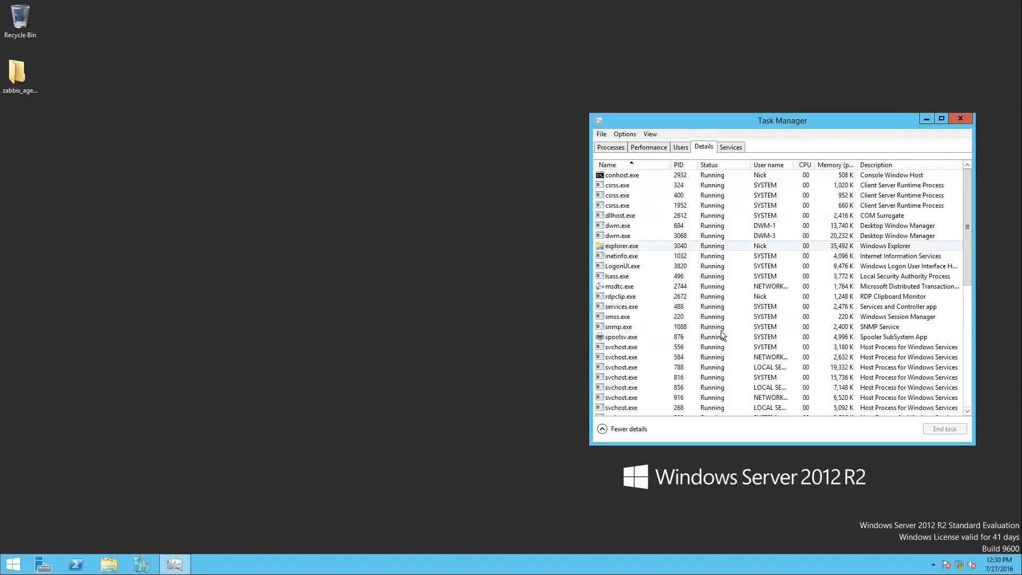
right_click(608, 209)
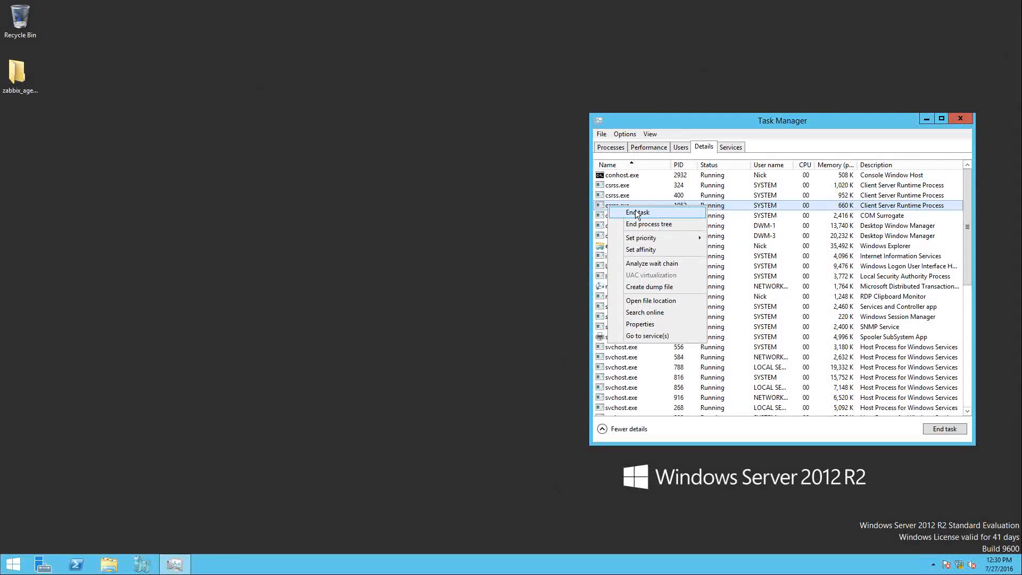
mouse_move(671, 241)
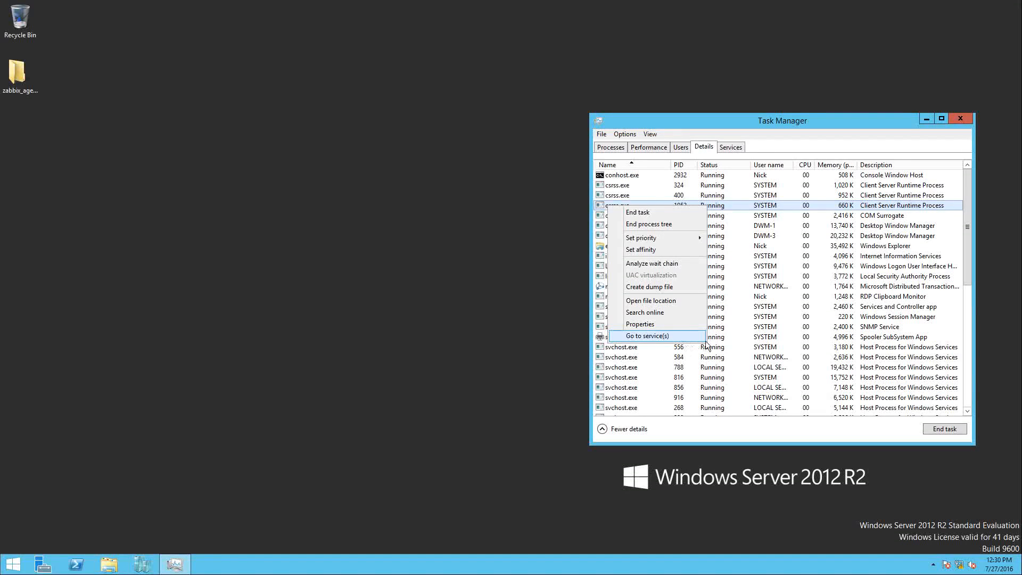
click(793, 259)
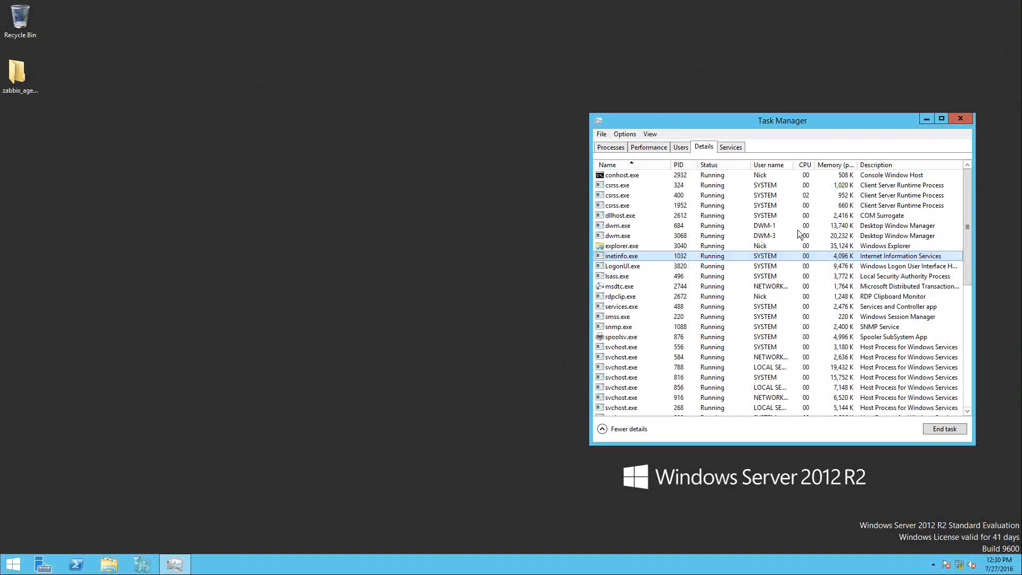
Sort the services by status, browse the running ones, and review the actions available for the nsi service
click(732, 150)
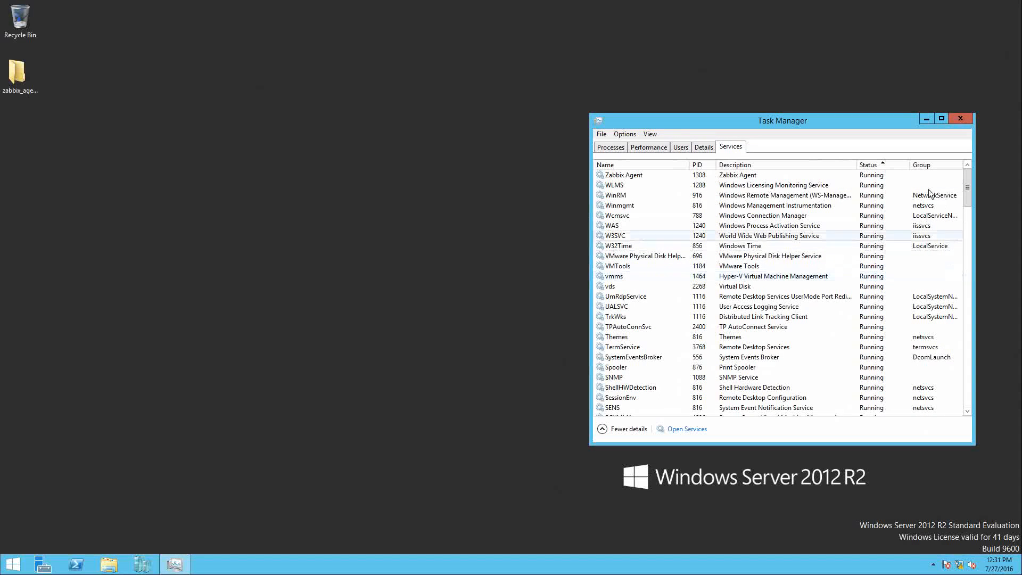
click(883, 166)
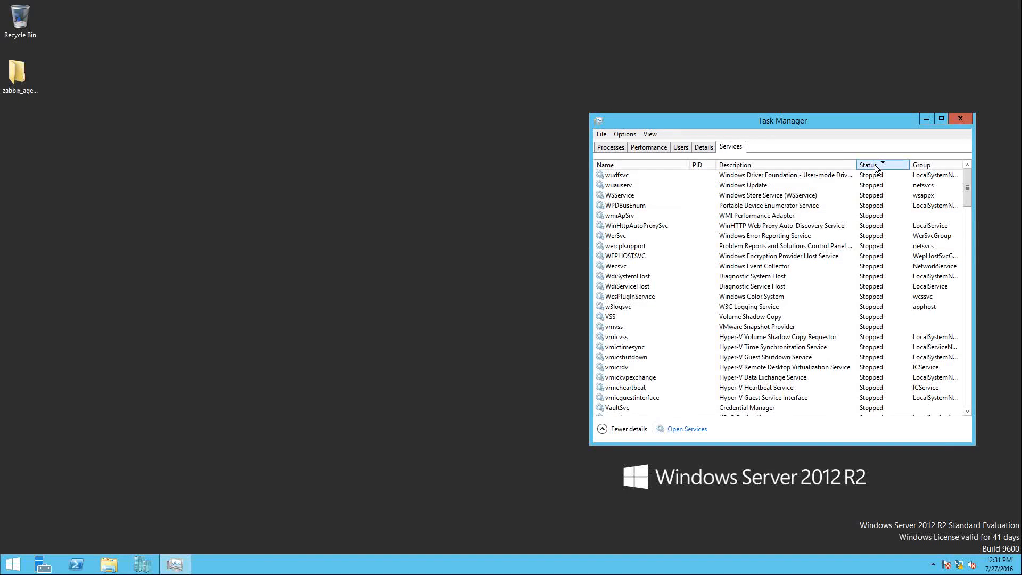
click(873, 165)
scroll(683, 286, down, 5)
scroll(684, 285, down, 3)
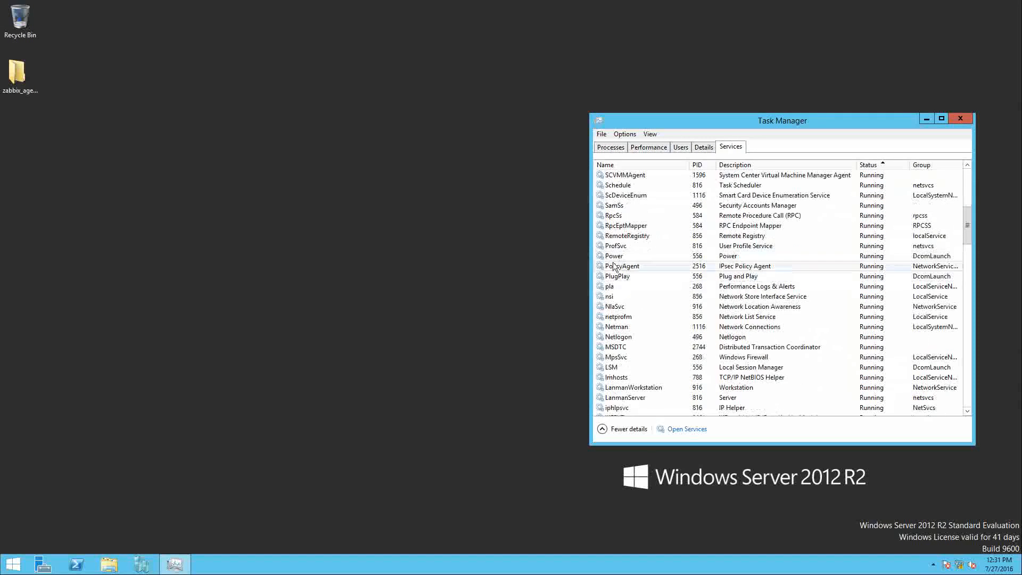
right_click(769, 296)
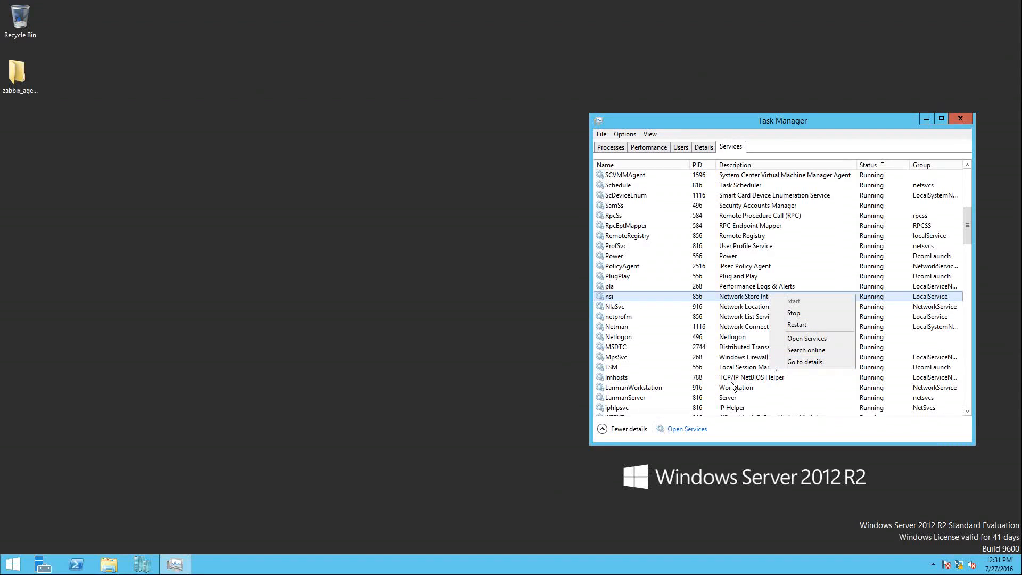
Return to the CPU performance graph and reposition the Task Manager window on the desktop
click(645, 149)
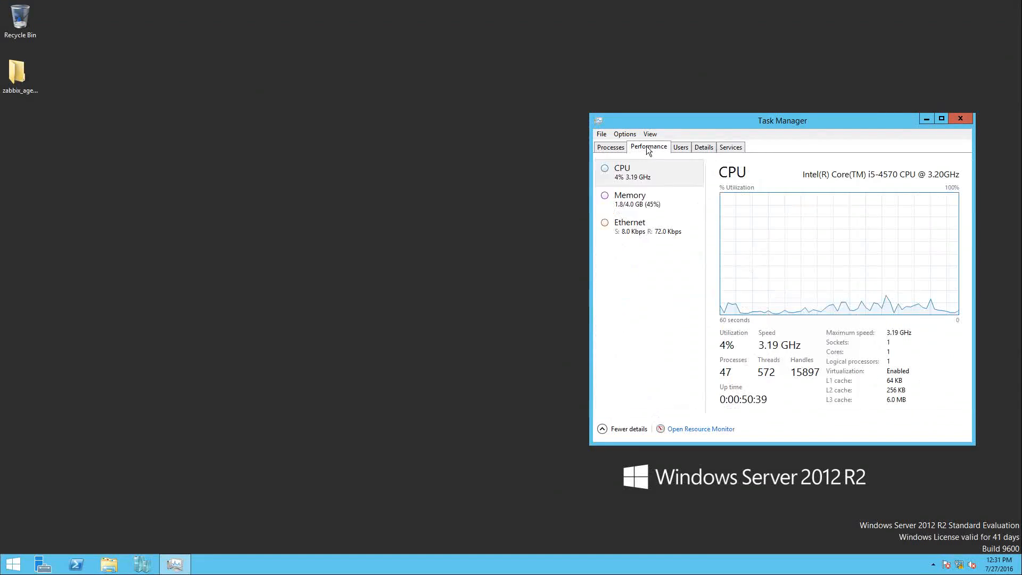
drag(685, 123, 633, 110)
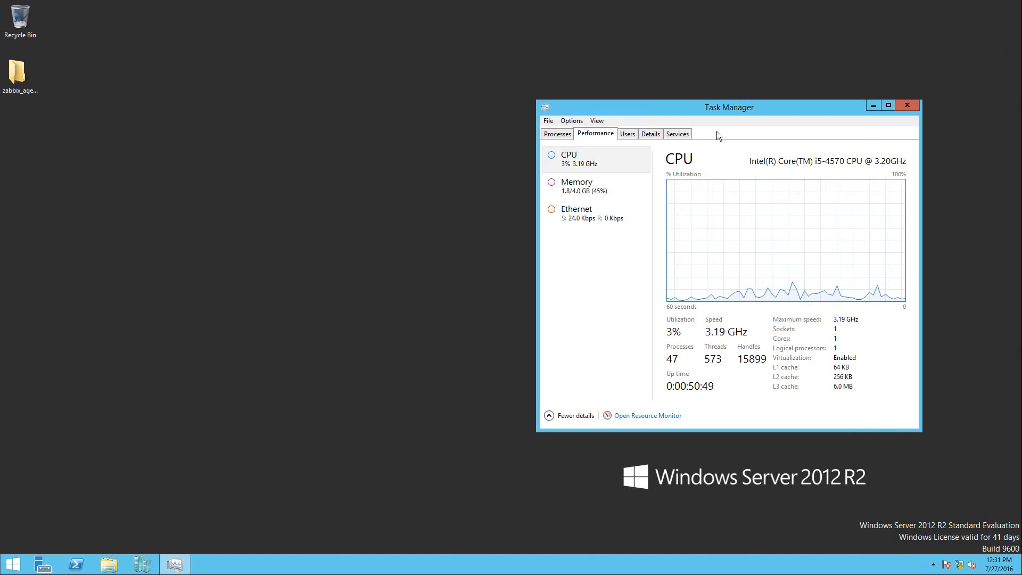
drag(684, 106, 666, 108)
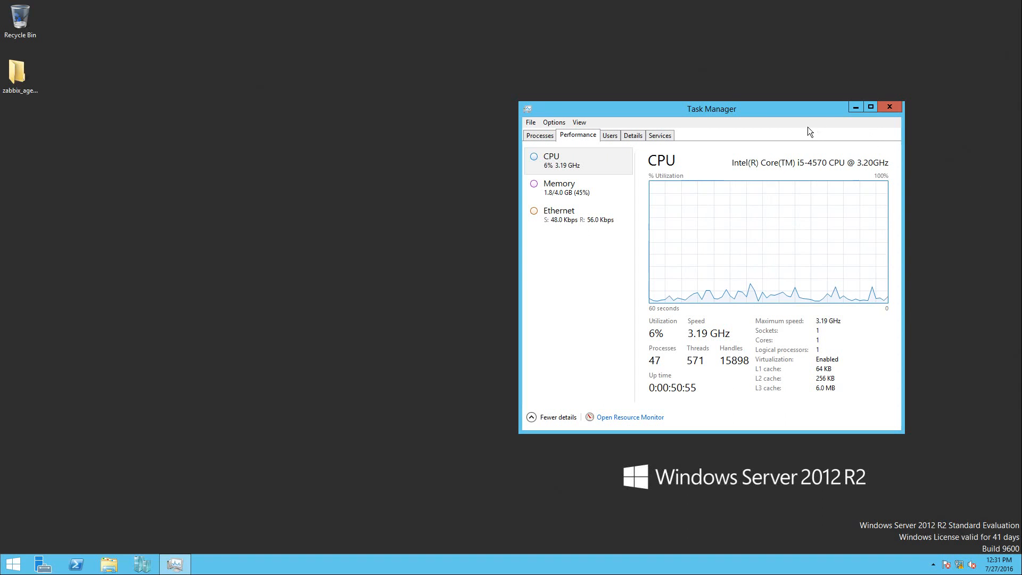
drag(728, 108, 756, 117)
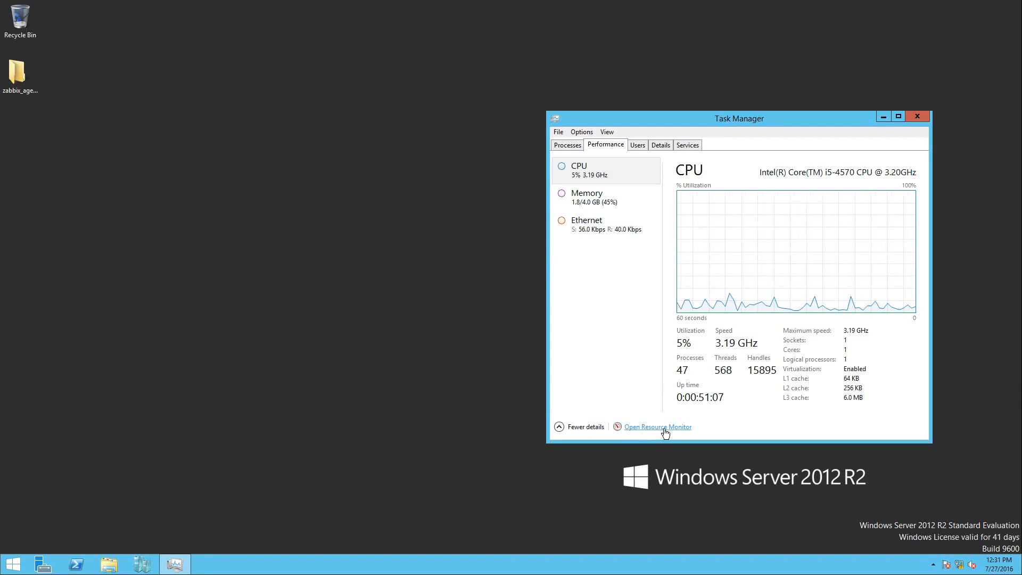
Search the Start screen for Resource Monitor and return to the desktop without launching it
click(14, 562)
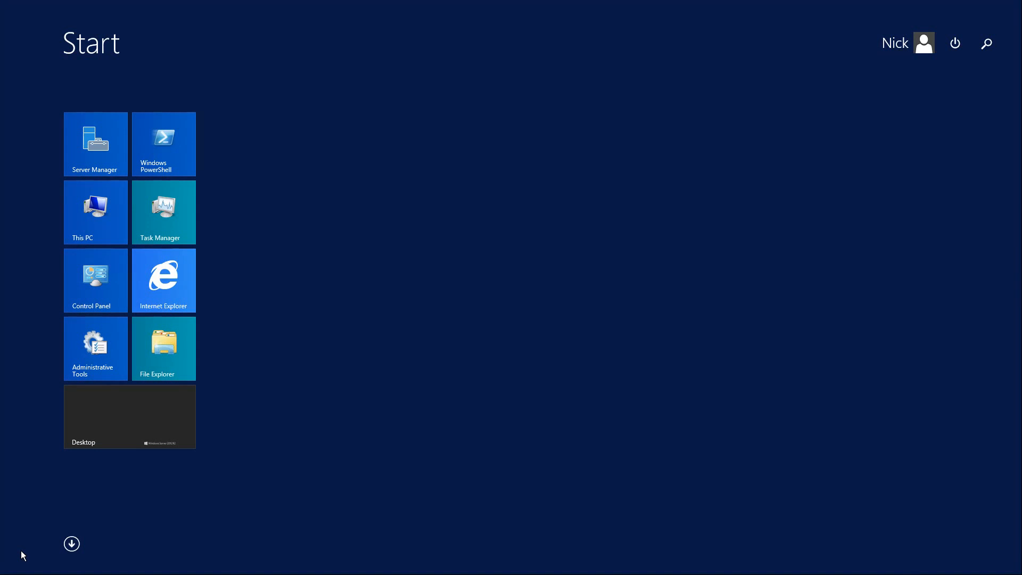
text(resource Monitor)
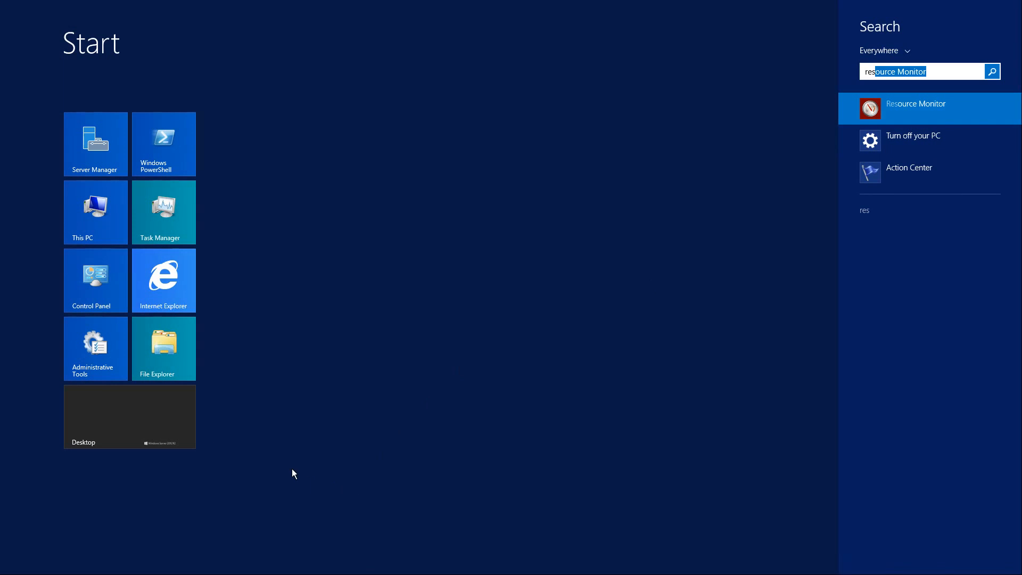
click(163, 427)
click(163, 427)
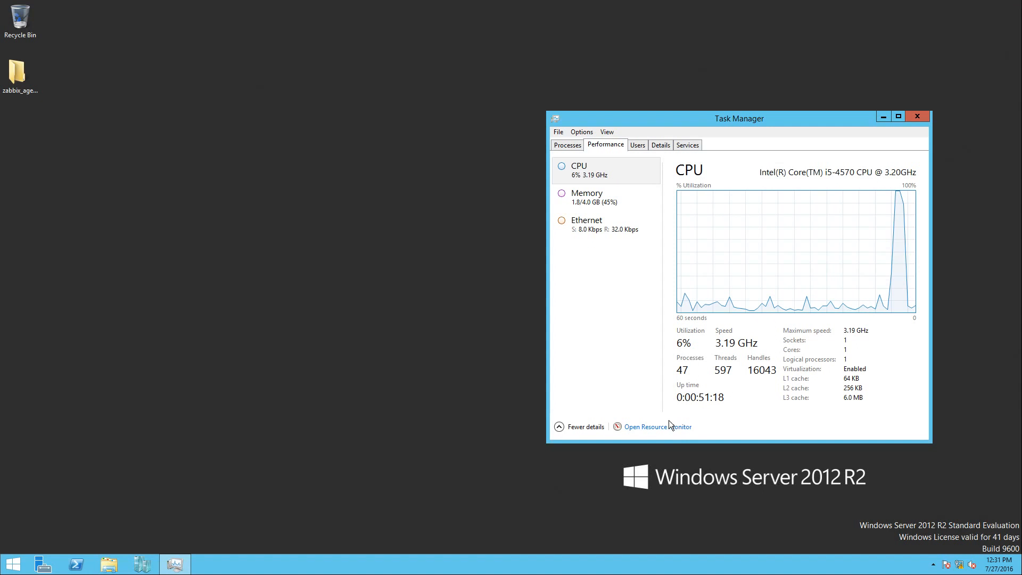
Launch Resource Monitor from Task Manager, close Task Manager, and maximize the Resource Monitor window
click(660, 427)
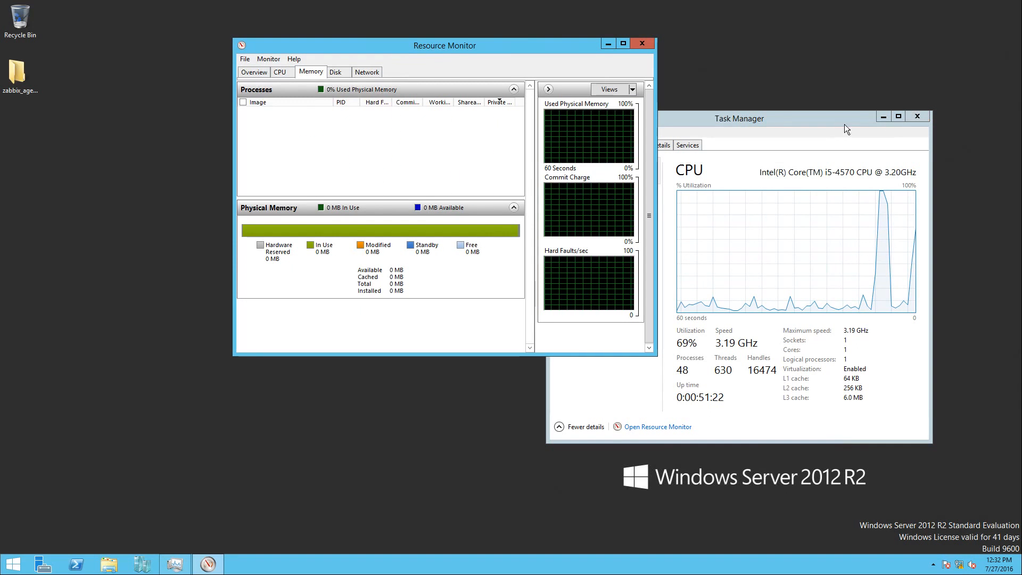
click(921, 114)
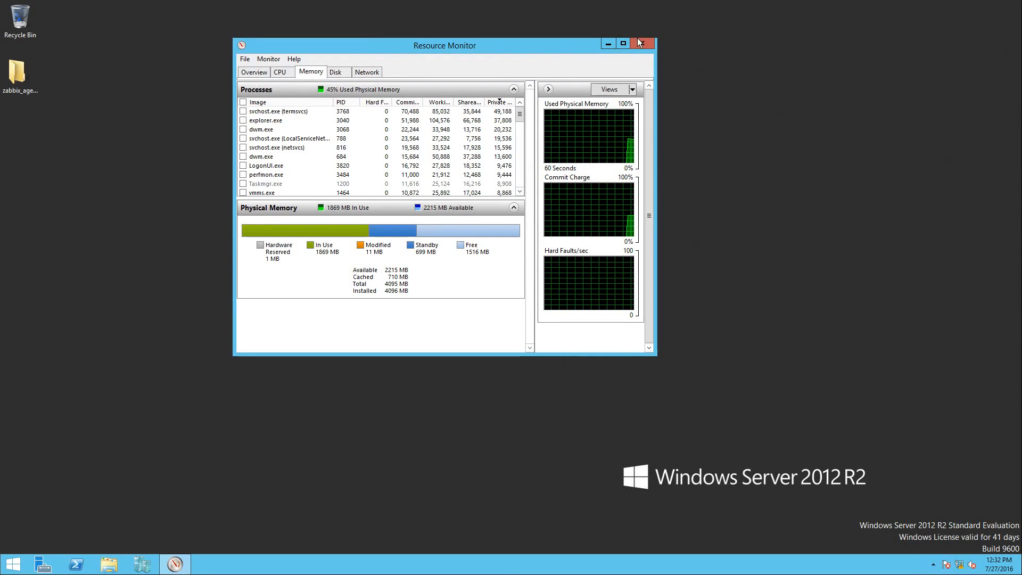
click(623, 43)
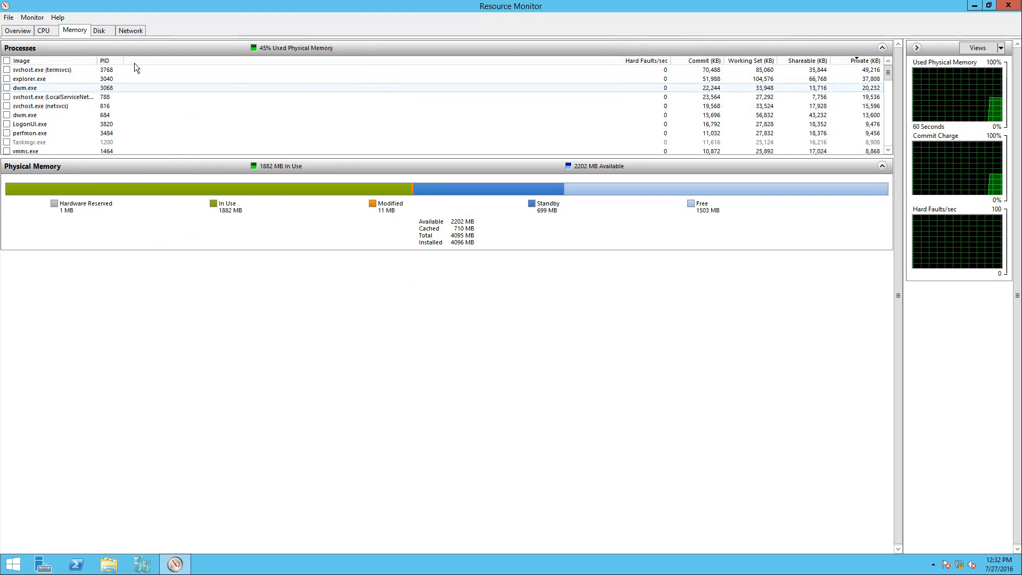
In Resource Monitor's overview, sort the CPU processes by Average CPU and hide their PID column
click(26, 30)
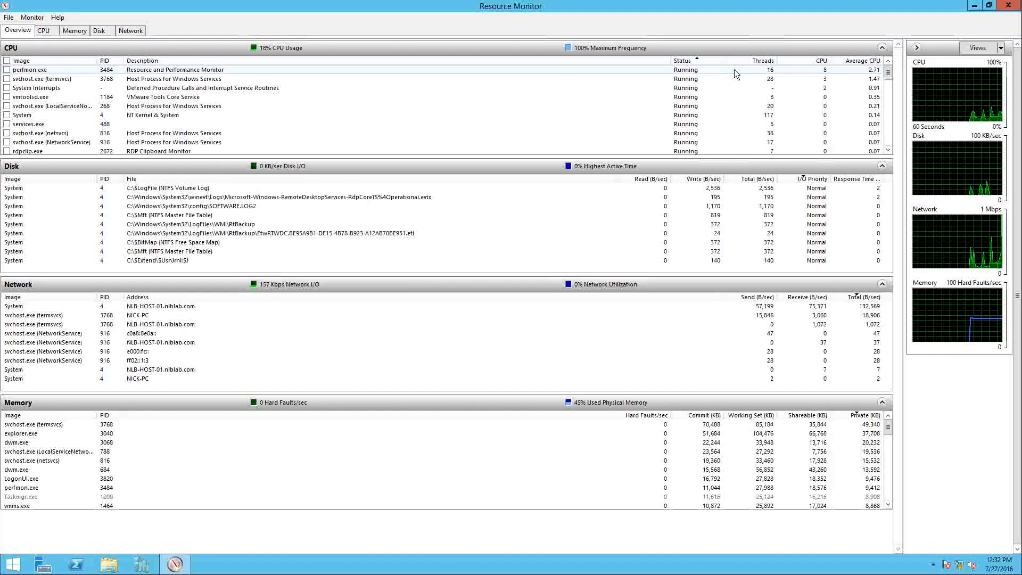
click(867, 63)
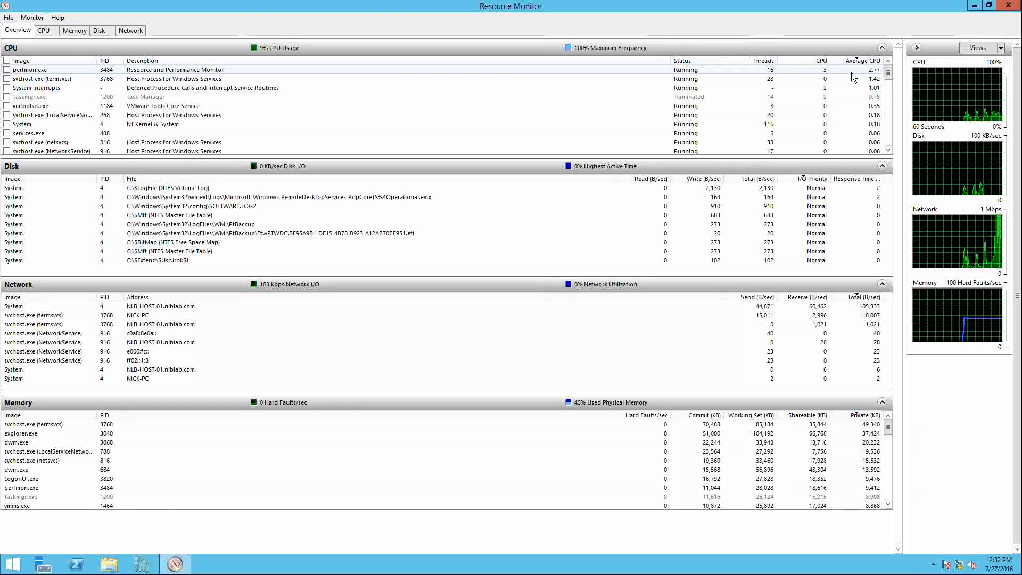
right_click(653, 59)
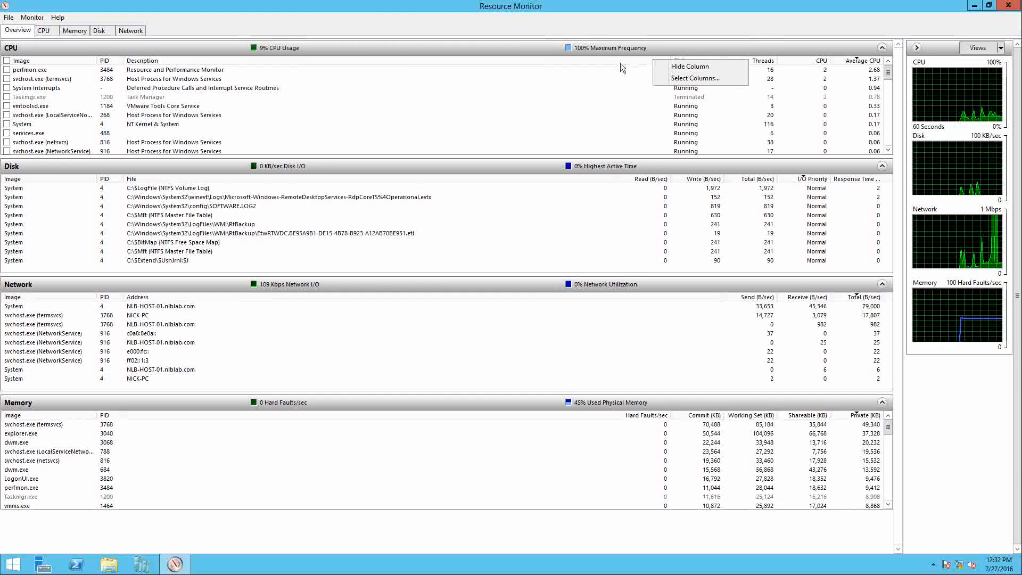
click(692, 78)
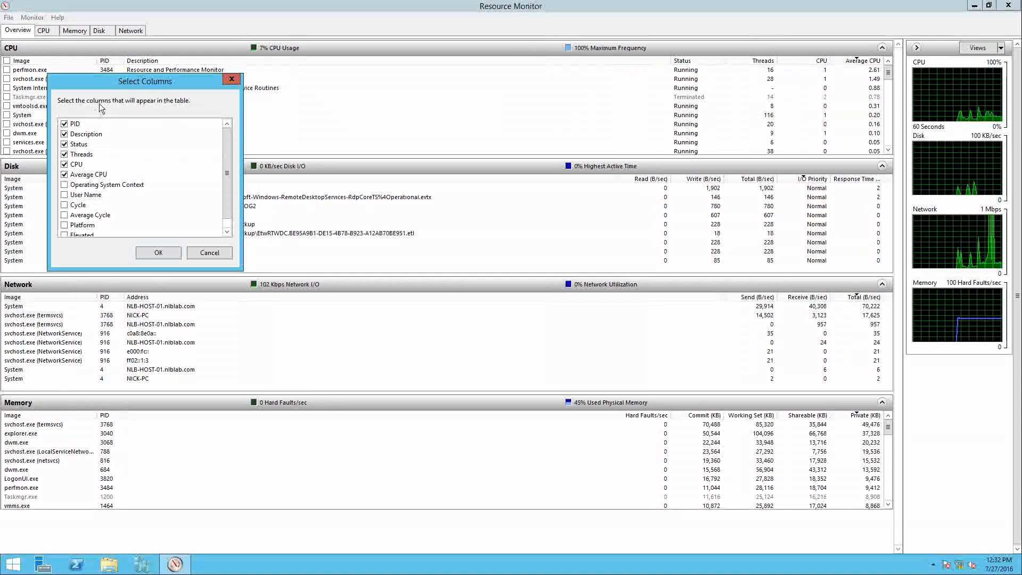
drag(94, 80, 568, 111)
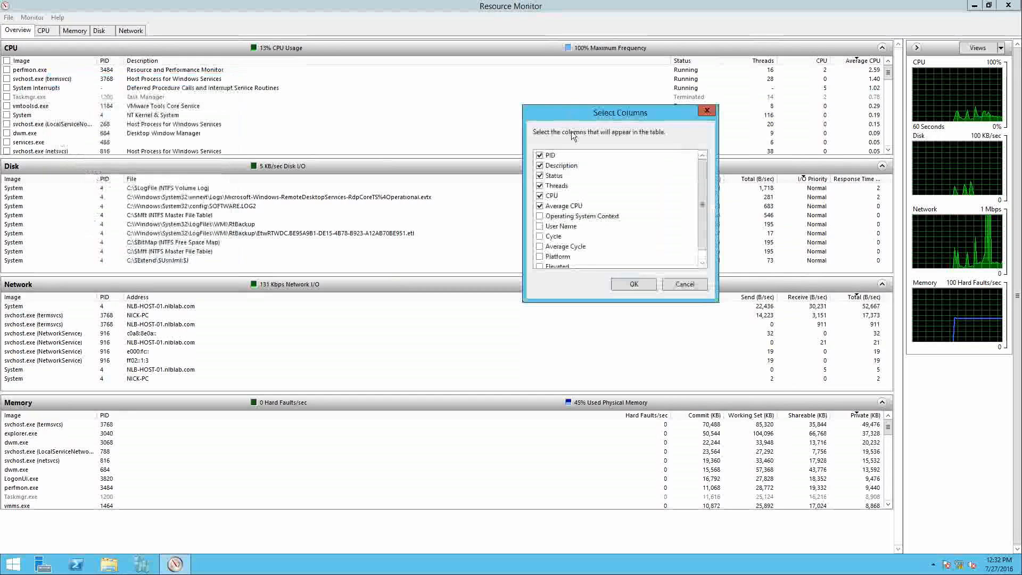
scroll(608, 235, down, 1)
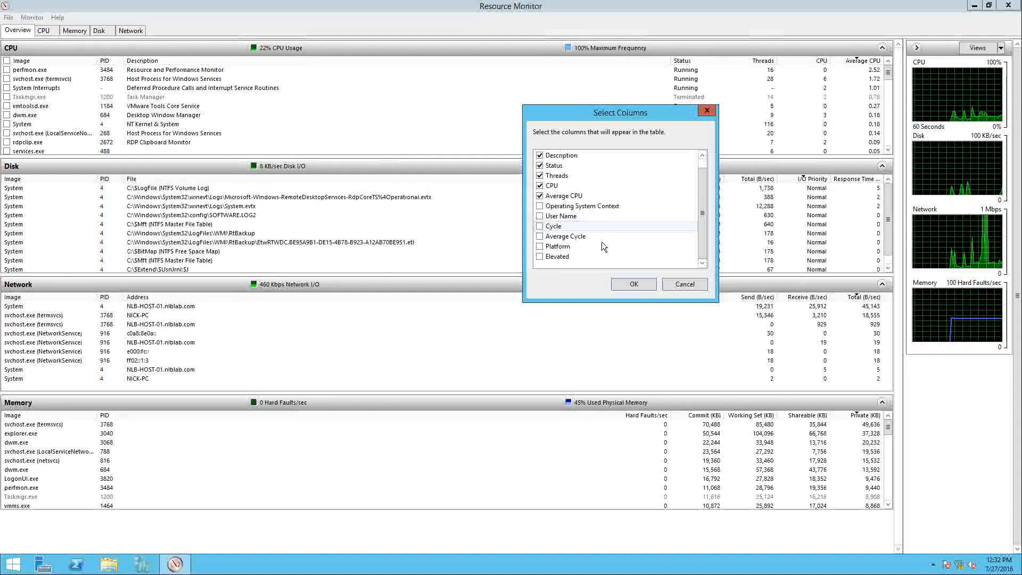
scroll(536, 219, up, 1)
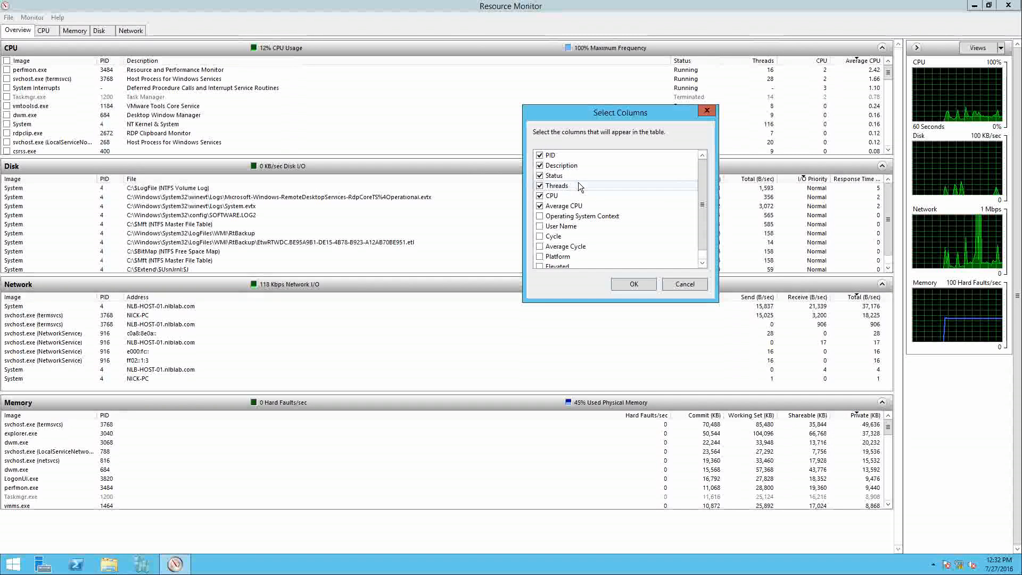
click(539, 156)
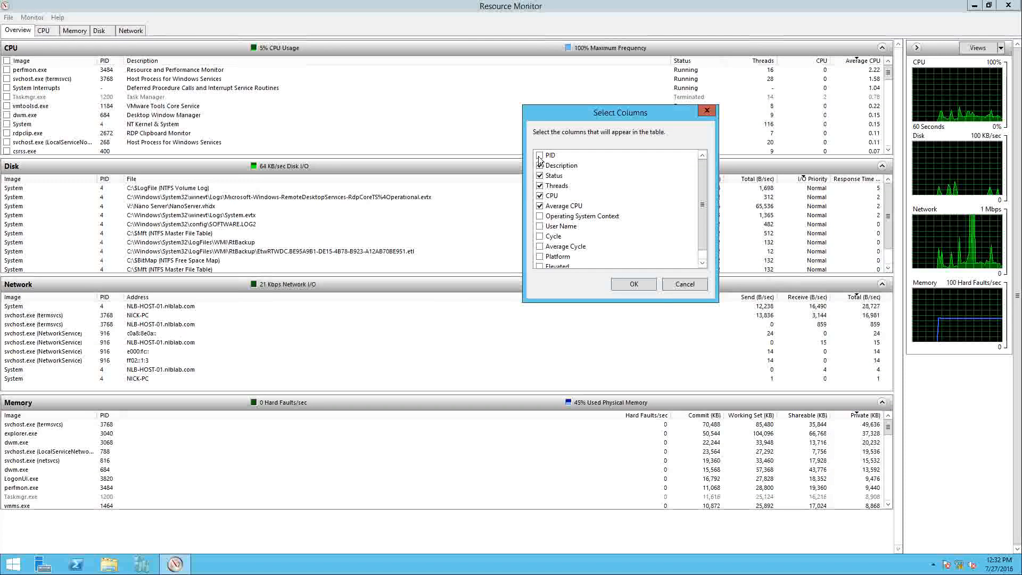
click(633, 283)
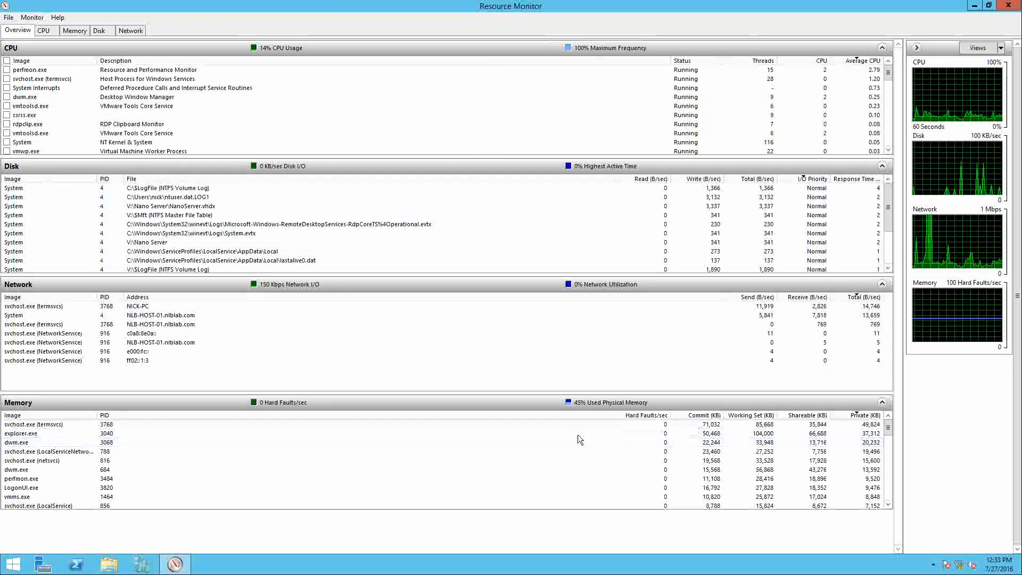
View the detailed CPU data and expand the Associated Modules and Services sections
click(46, 32)
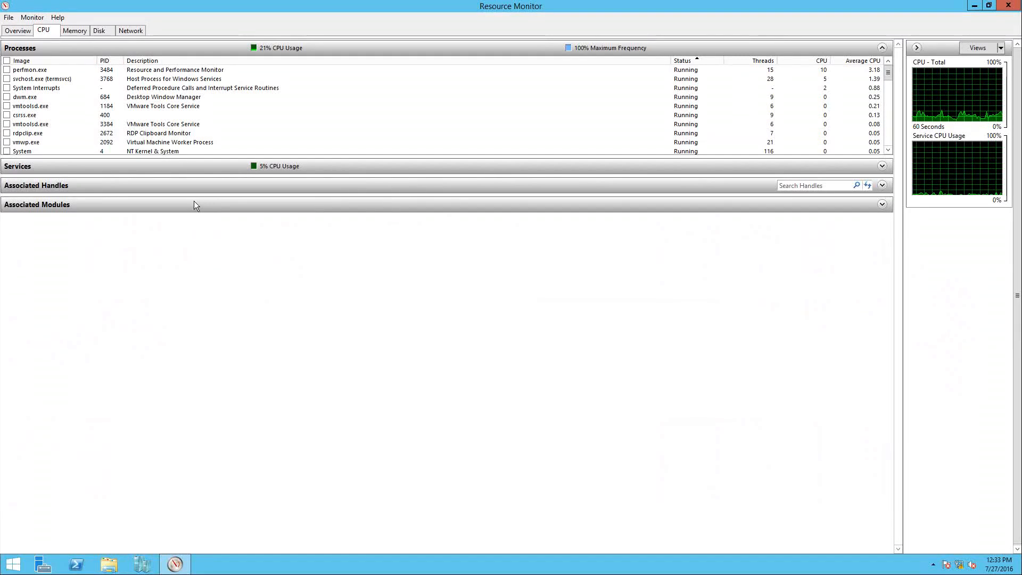
click(252, 206)
click(842, 167)
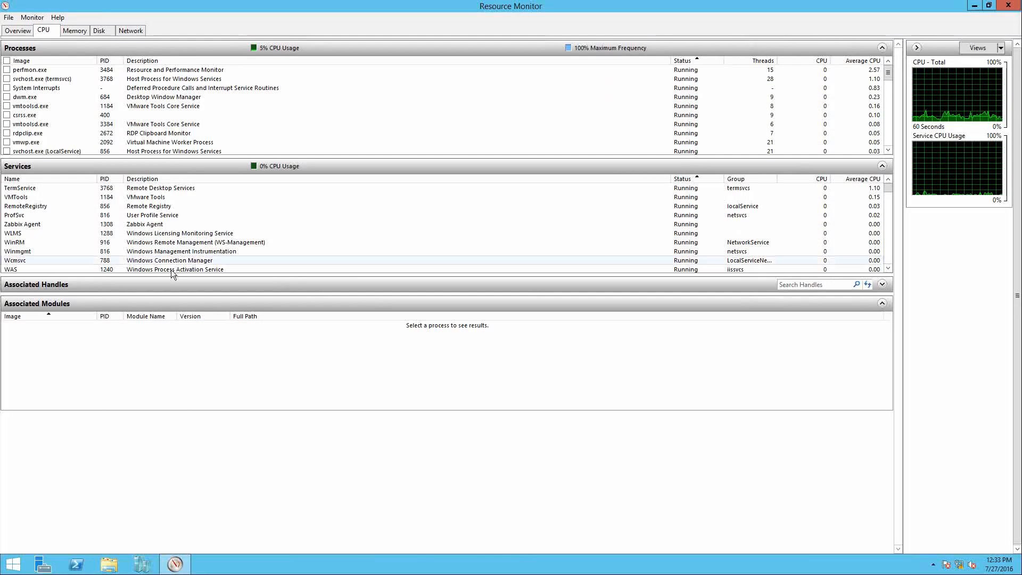
Review the memory usage, then examine disk activity with the Storage section expanded
click(84, 33)
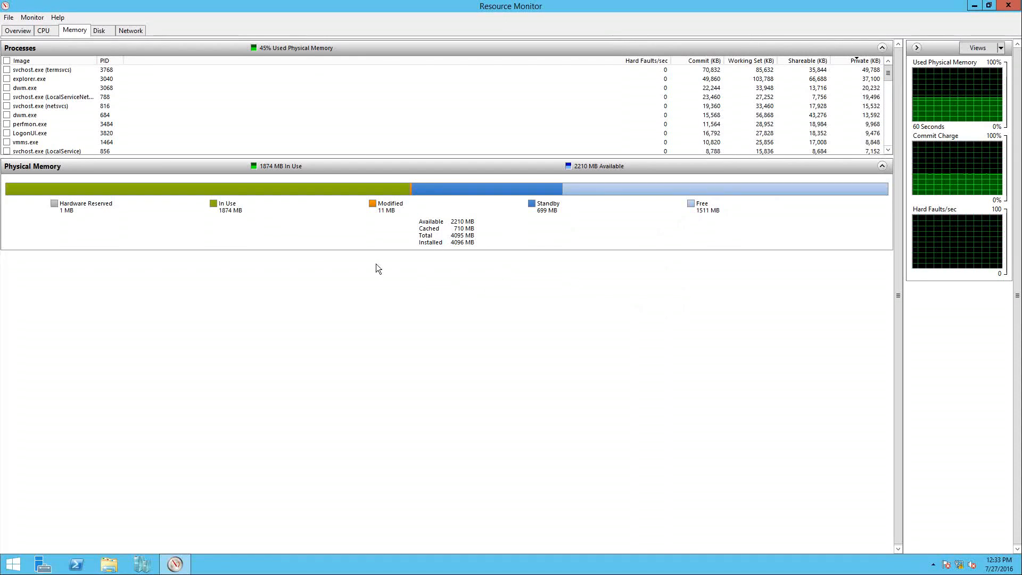
click(104, 35)
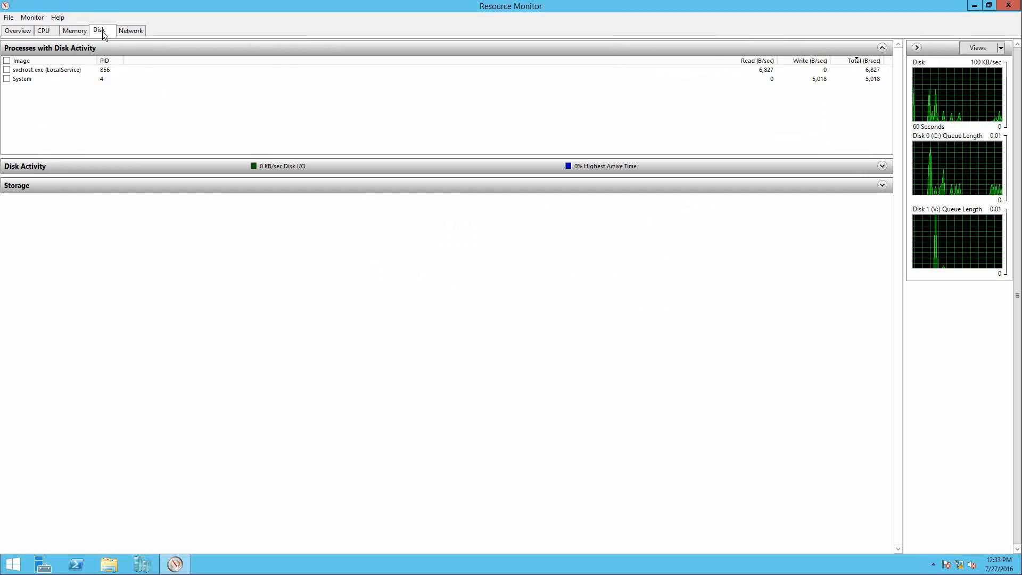
click(532, 186)
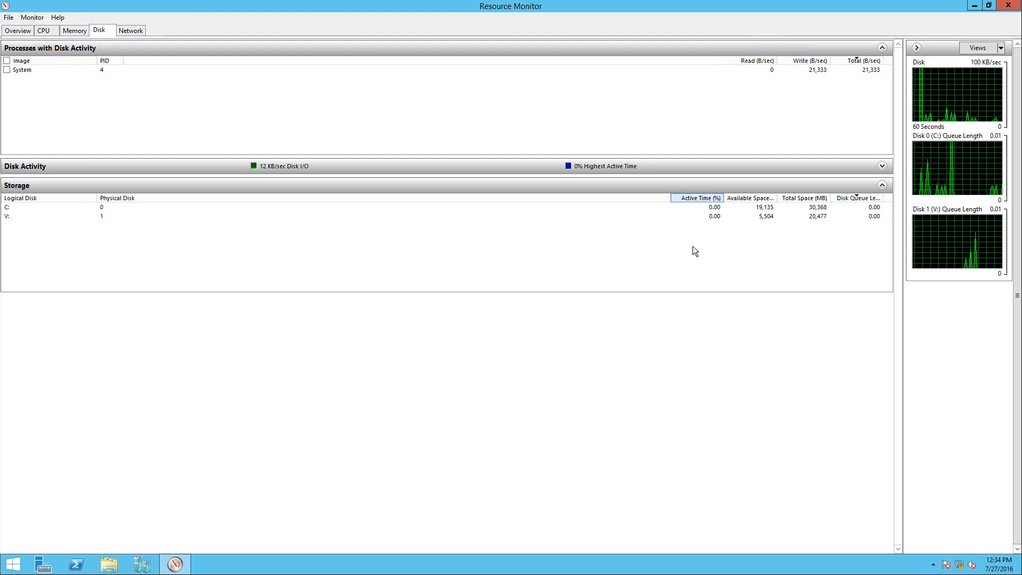
View the network activity and expand the TCP Connections and Listening Ports sections
click(139, 31)
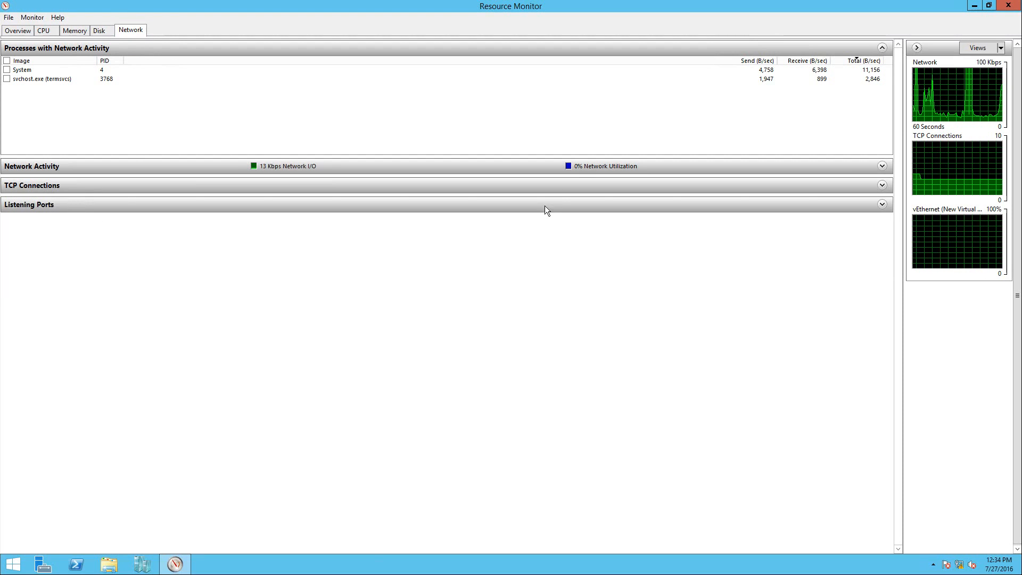
click(533, 190)
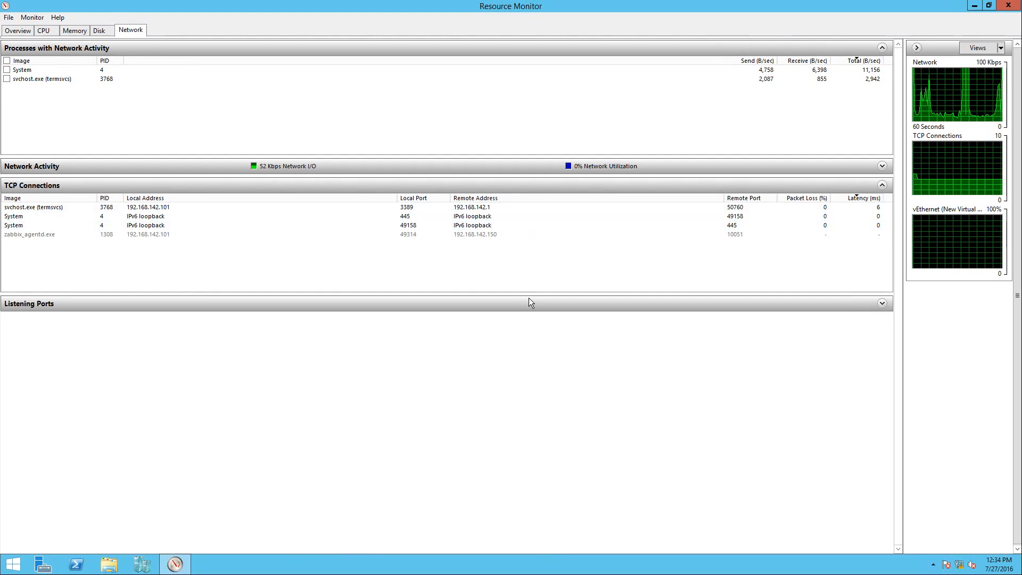
click(530, 302)
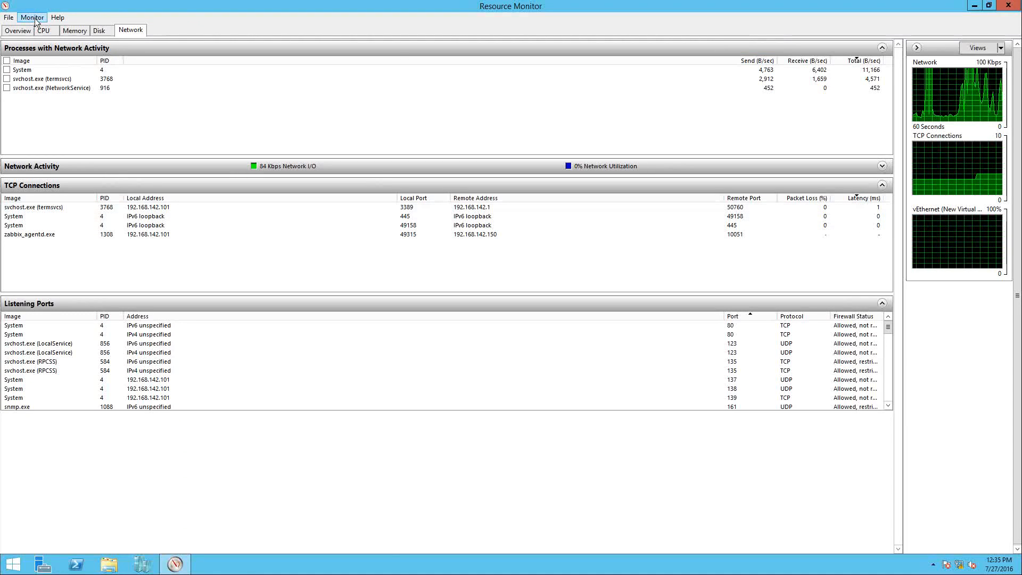
Search the Start screen for Event Viewer and launch it, close Resource Monitor, and bring Event Viewer to the front
double_click(595, 7)
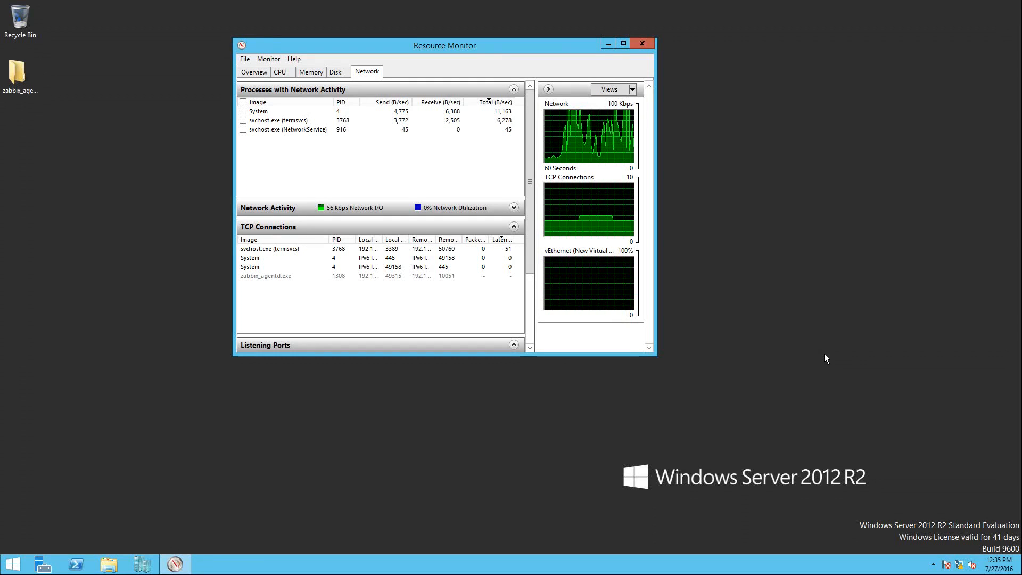
click(13, 563)
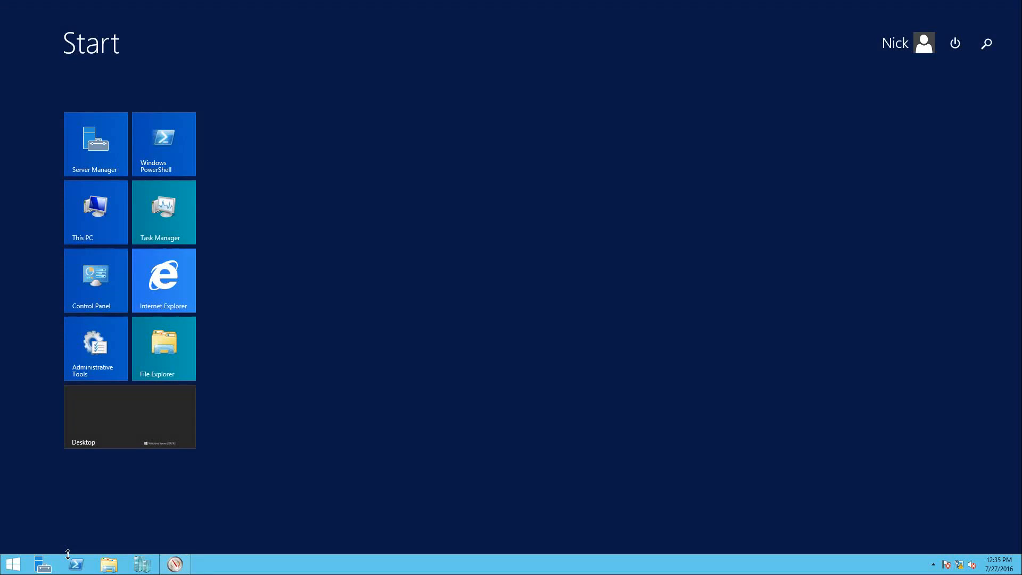
text(event Viewer)
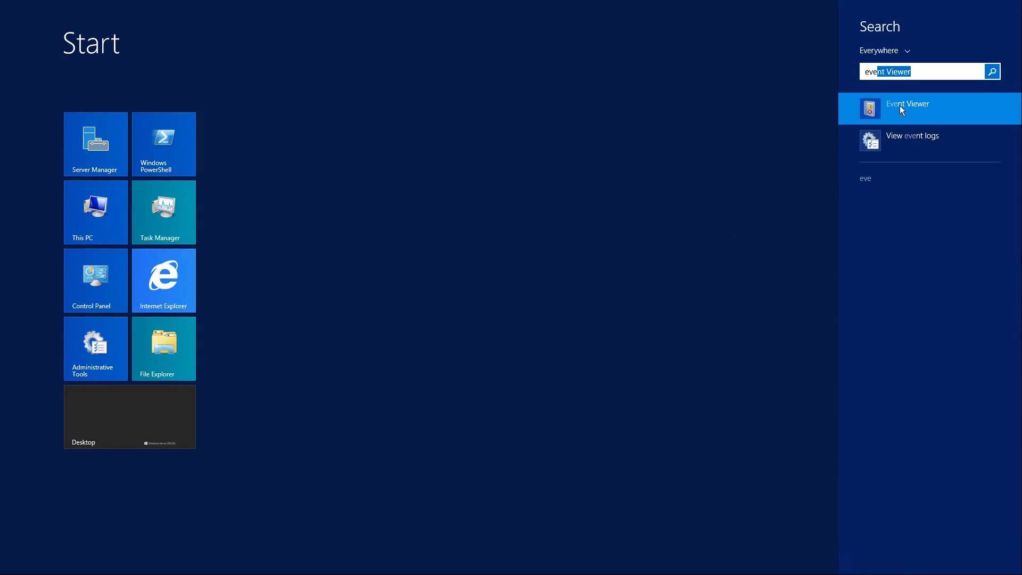
click(900, 105)
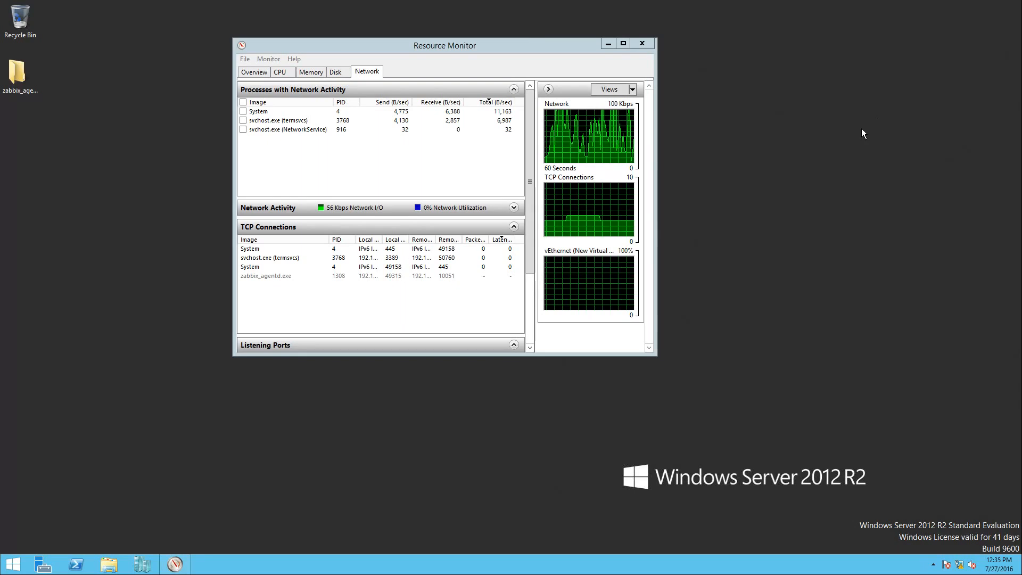
click(976, 5)
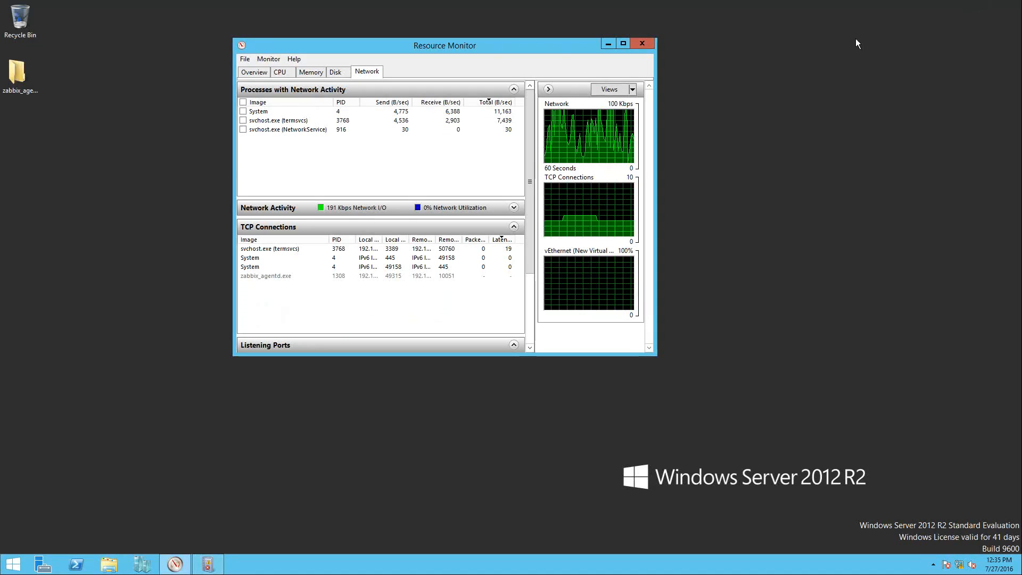
click(648, 41)
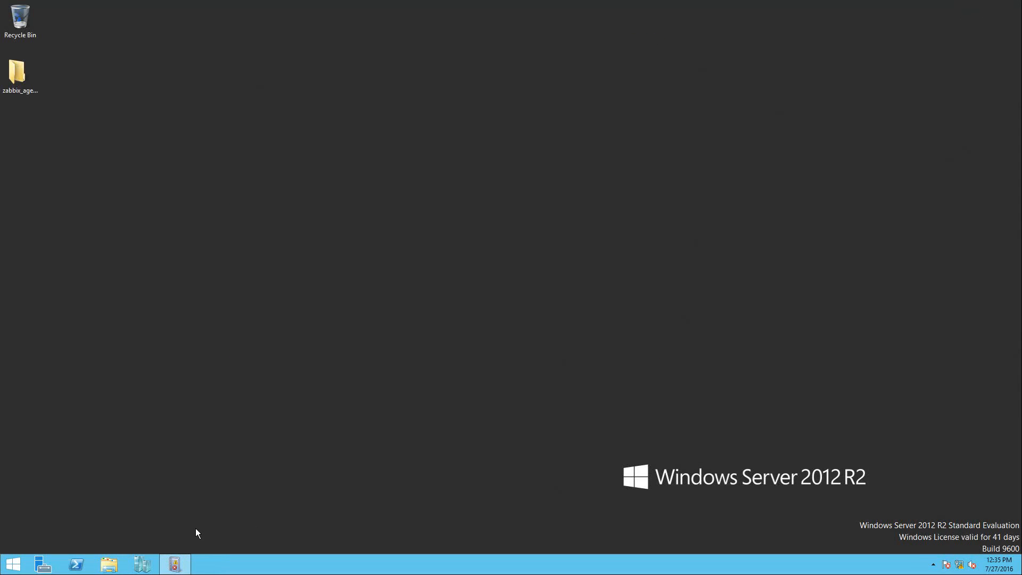
click(174, 564)
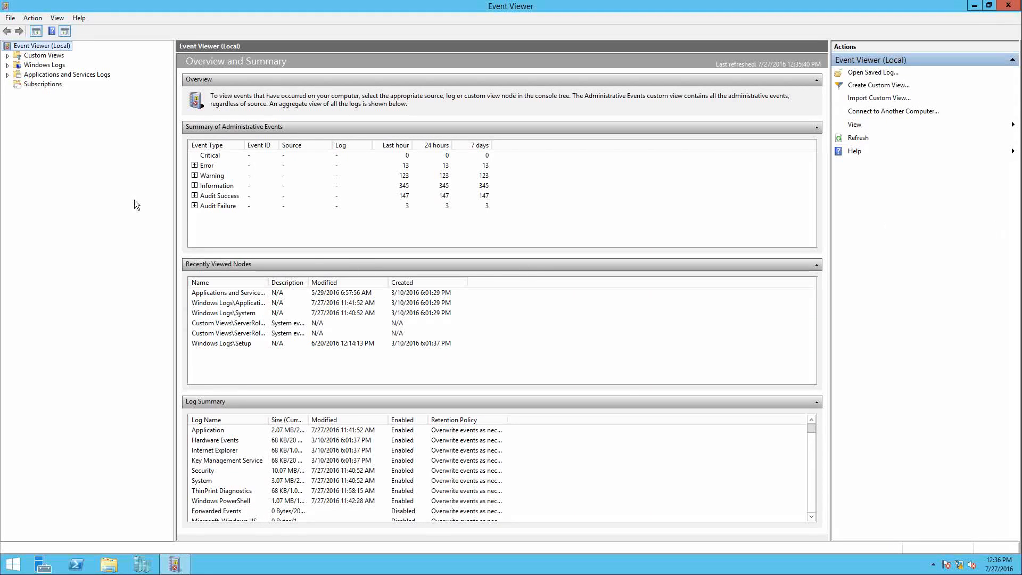
Expand Custom Views, start creating a custom view, and choose the System log under Windows Logs as its event log
click(8, 55)
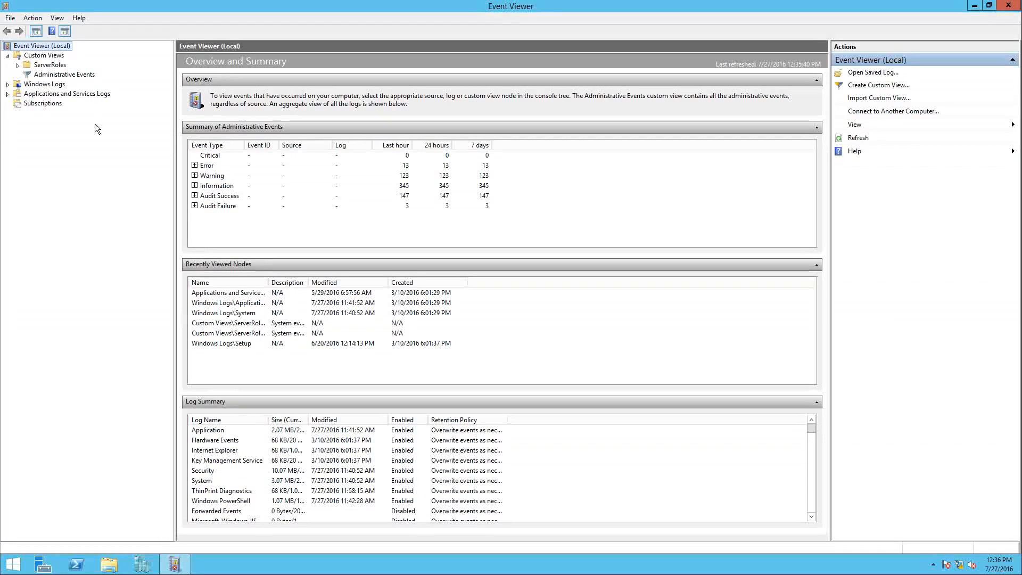
right_click(80, 78)
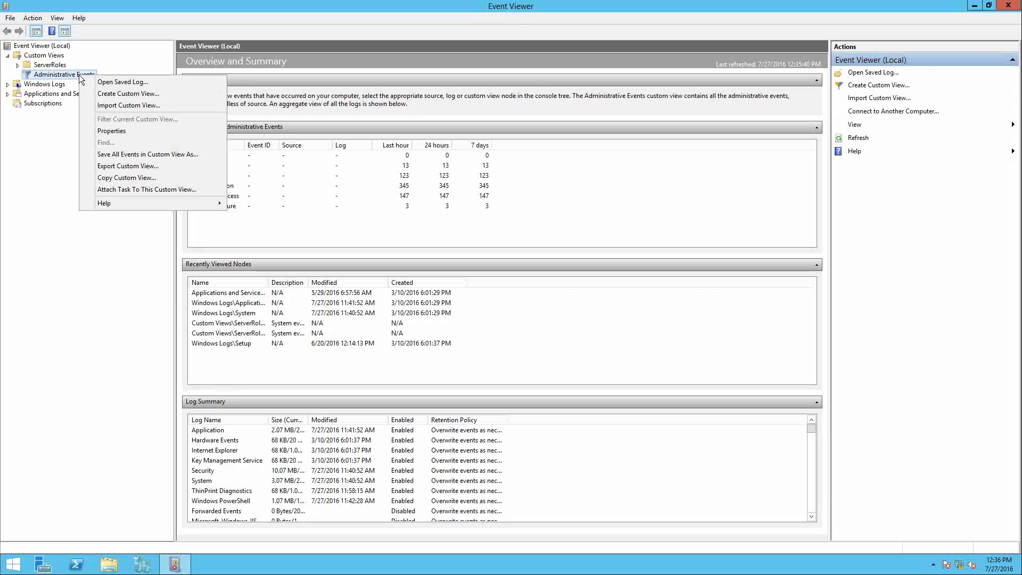
click(118, 95)
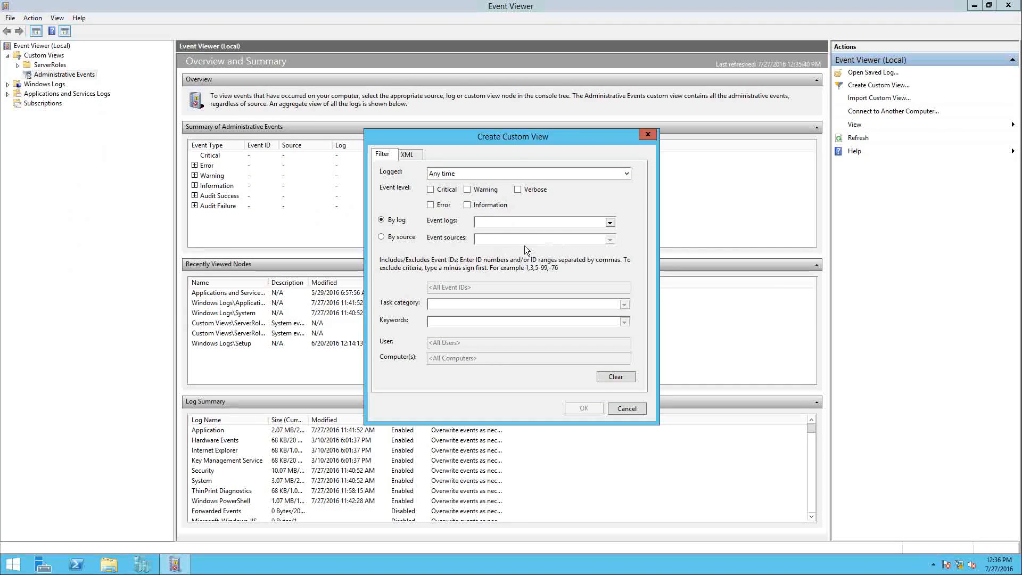
click(610, 222)
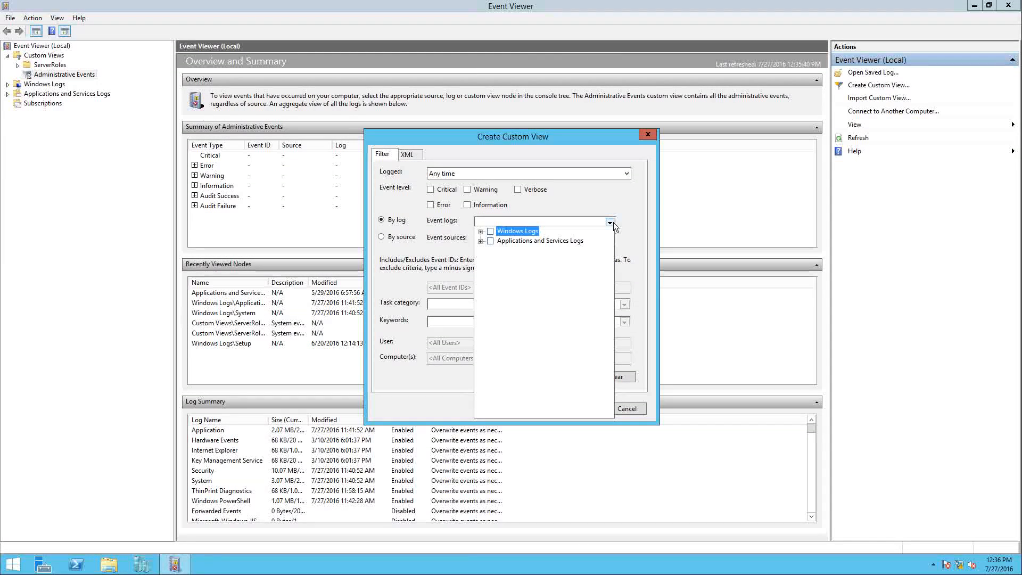
click(481, 231)
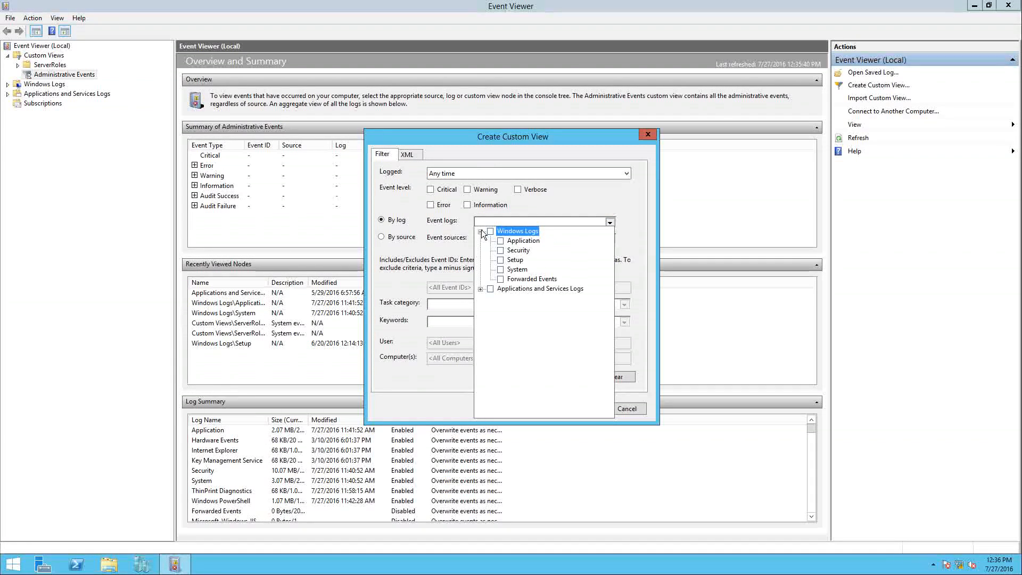
click(501, 270)
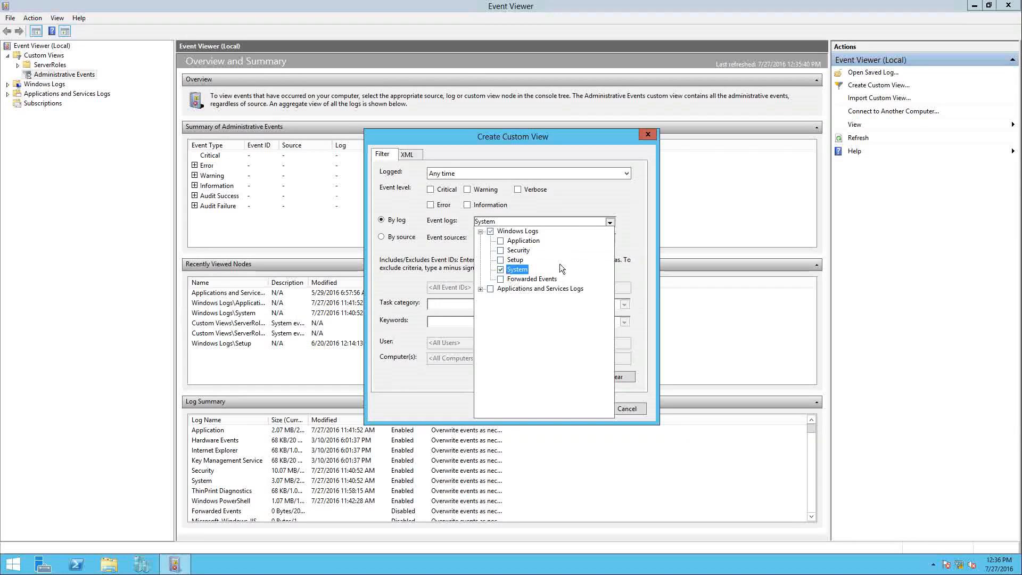
click(575, 208)
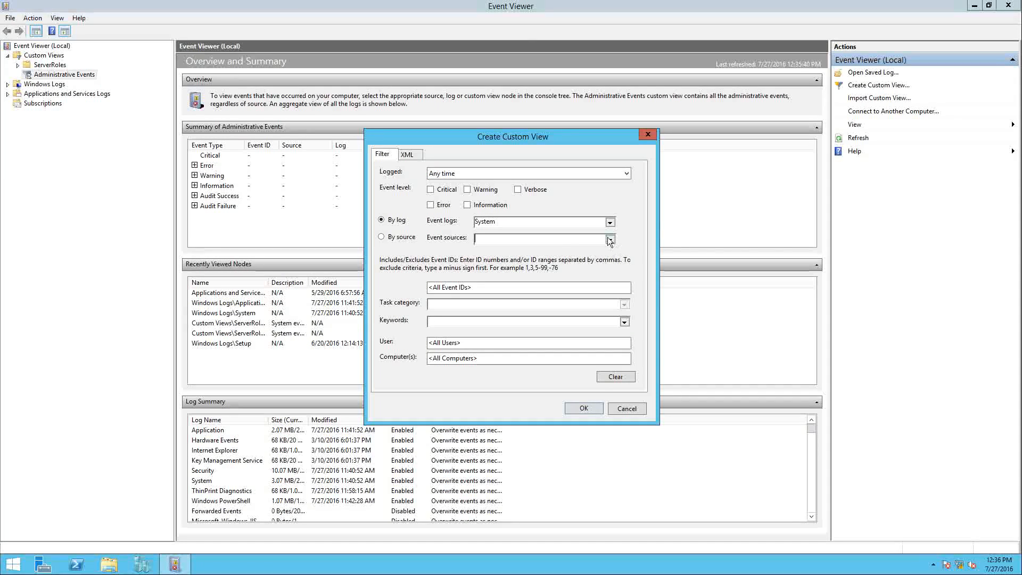
Limit the custom view to the .NET Runtime source and the Critical, Warning and Error levels, and save it as New View
click(609, 239)
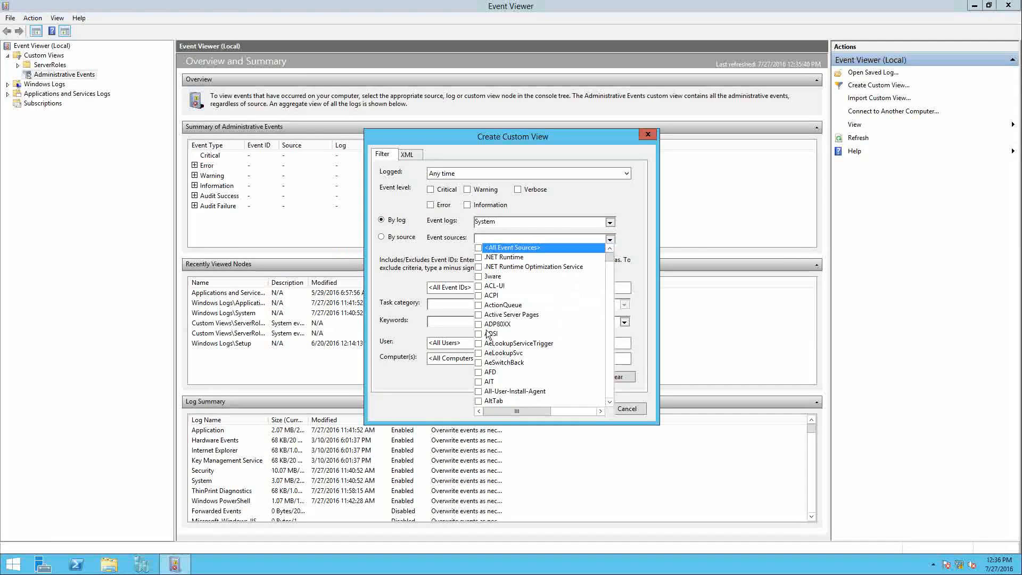
click(479, 257)
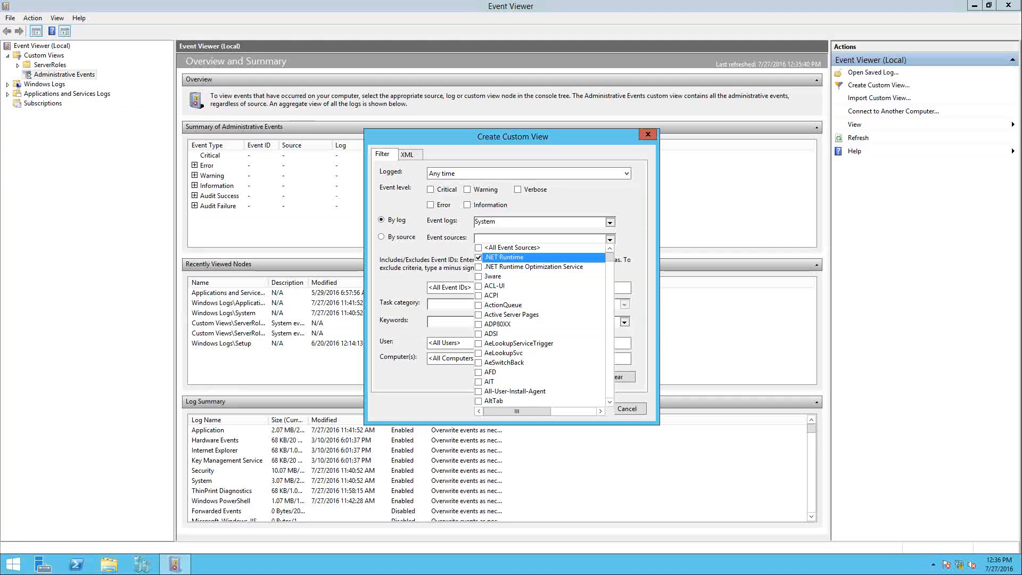
click(430, 190)
click(467, 190)
click(430, 205)
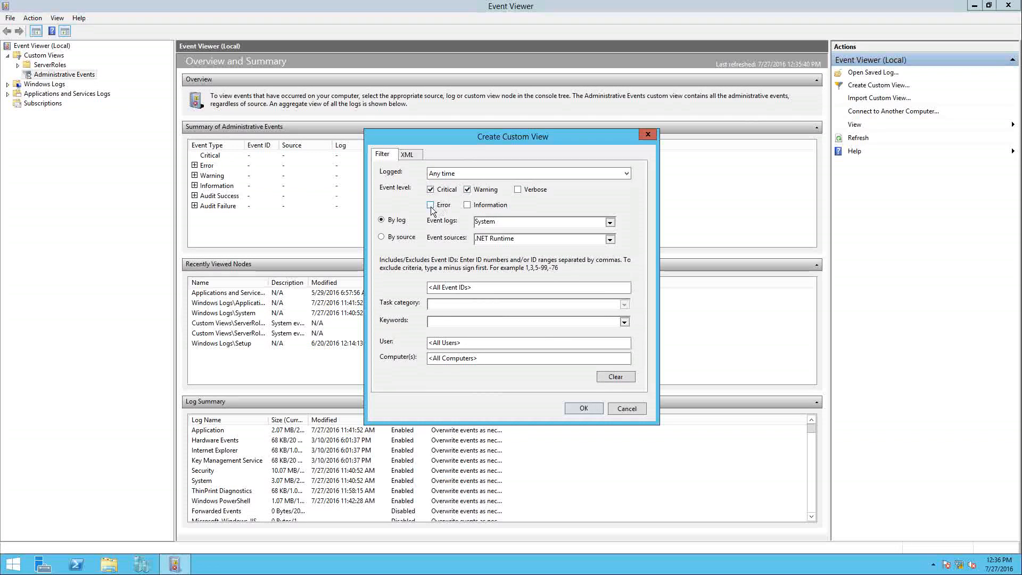
click(582, 408)
click(582, 266)
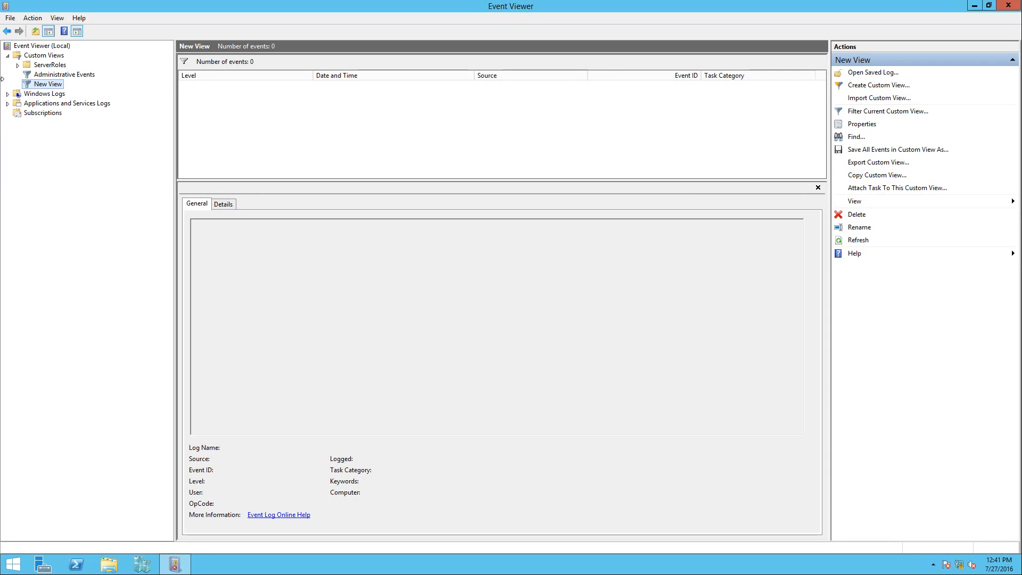
Open the Application log under Windows Logs, enlarge the event list, and examine several entries, including the VMware Tools warning
click(8, 94)
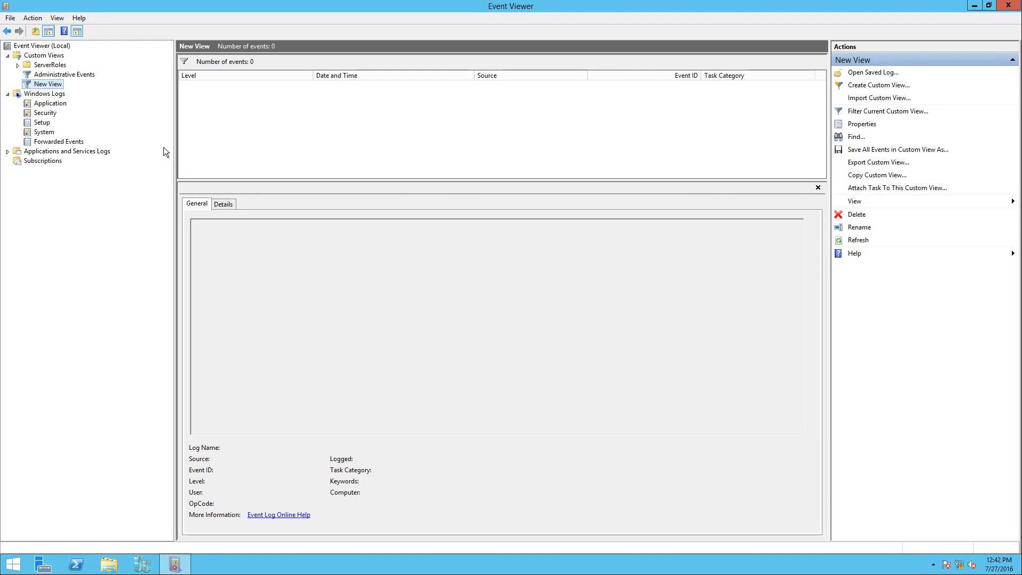
click(42, 103)
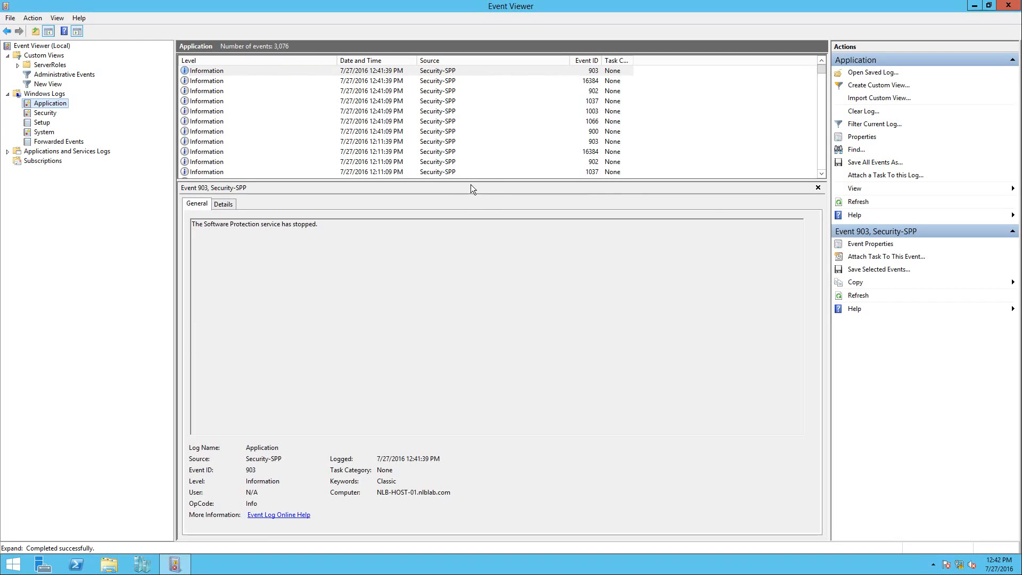
drag(474, 182, 489, 288)
click(436, 162)
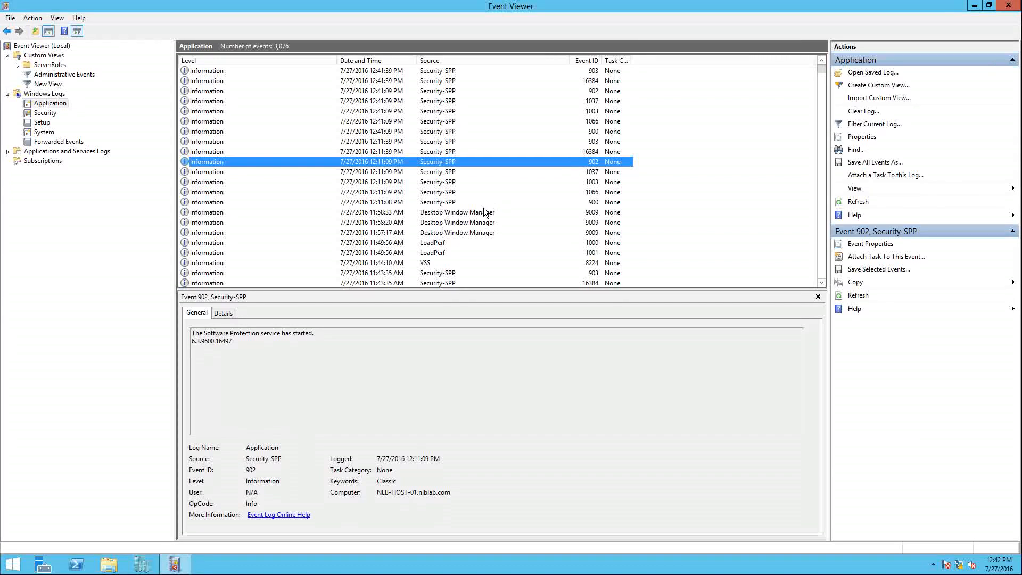
scroll(483, 209, down, 10)
scroll(483, 213, down, 1)
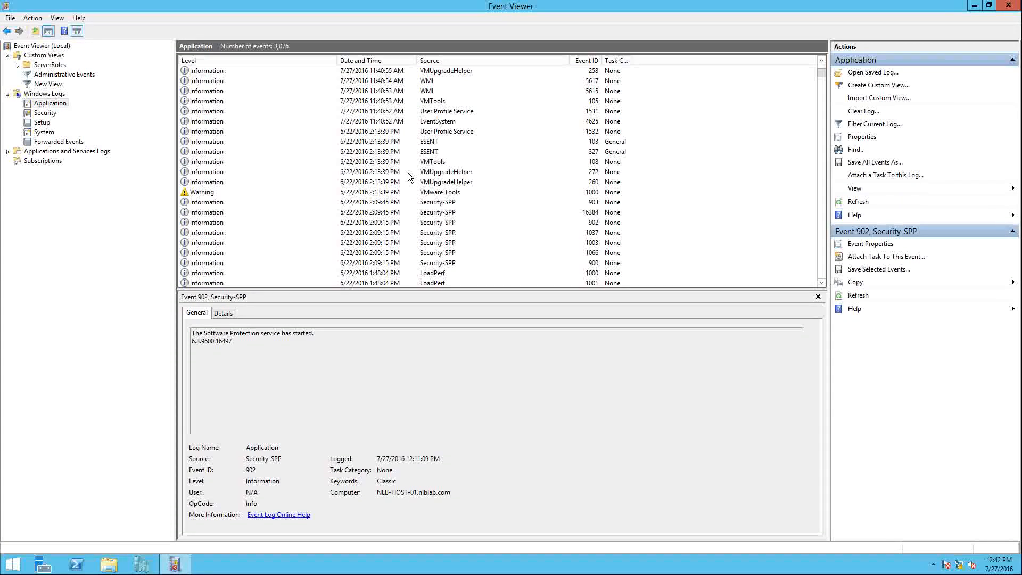
click(447, 193)
click(473, 232)
scroll(463, 231, down, 10)
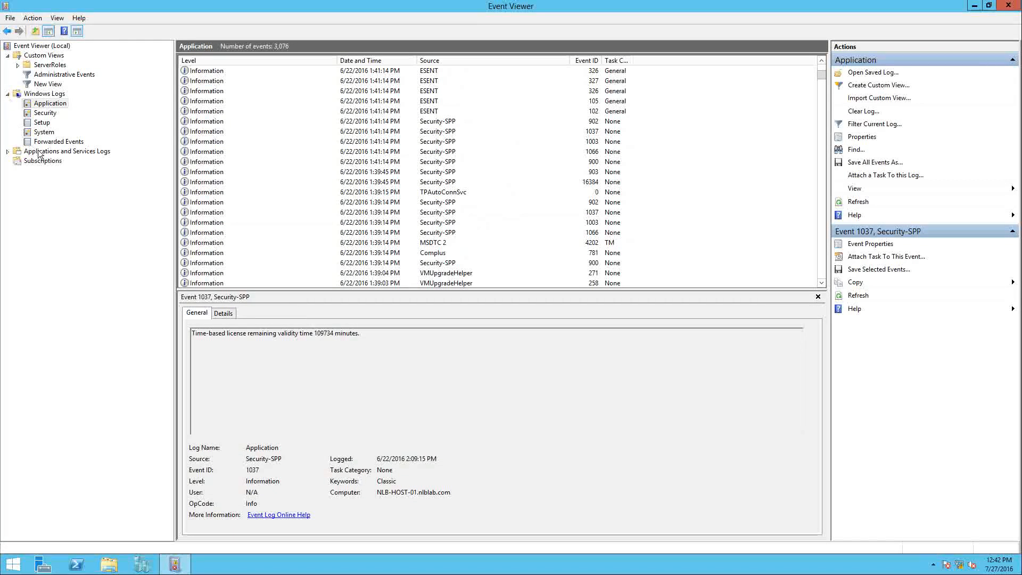
Open the System log and browse its event list, selecting a Service Control Manager event
click(42, 132)
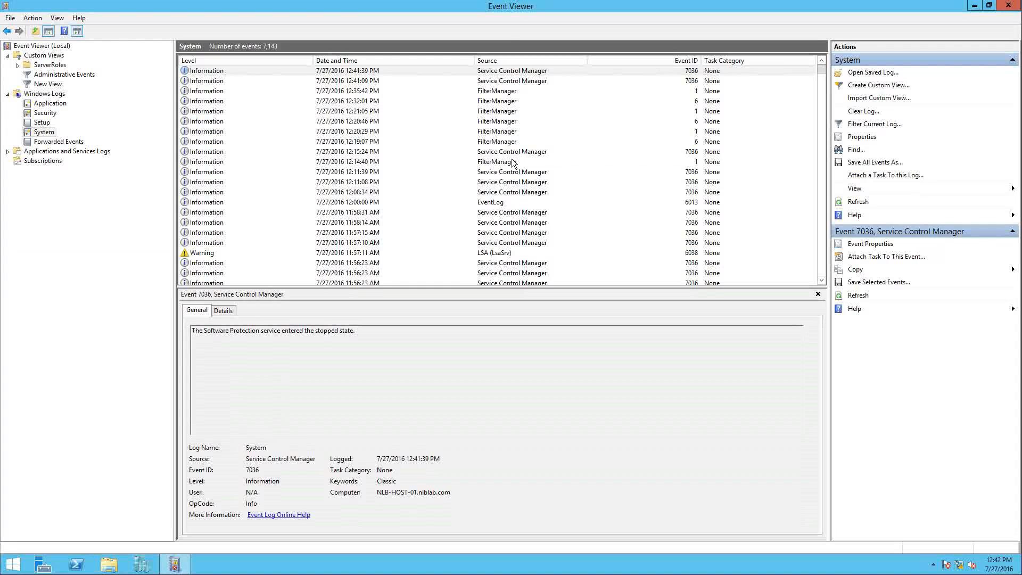
click(364, 174)
scroll(438, 192, down, 4)
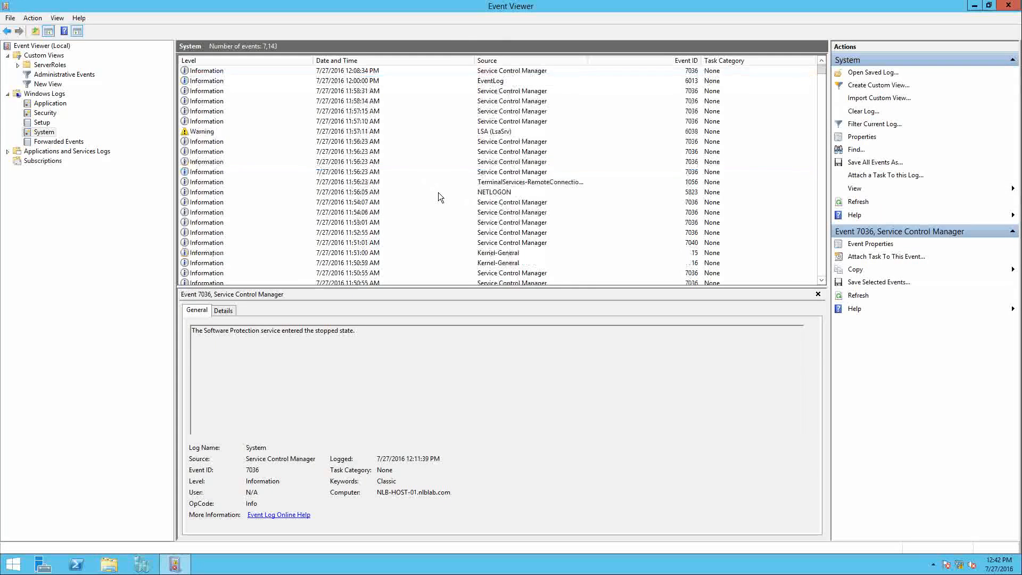
scroll(438, 196, down, 4)
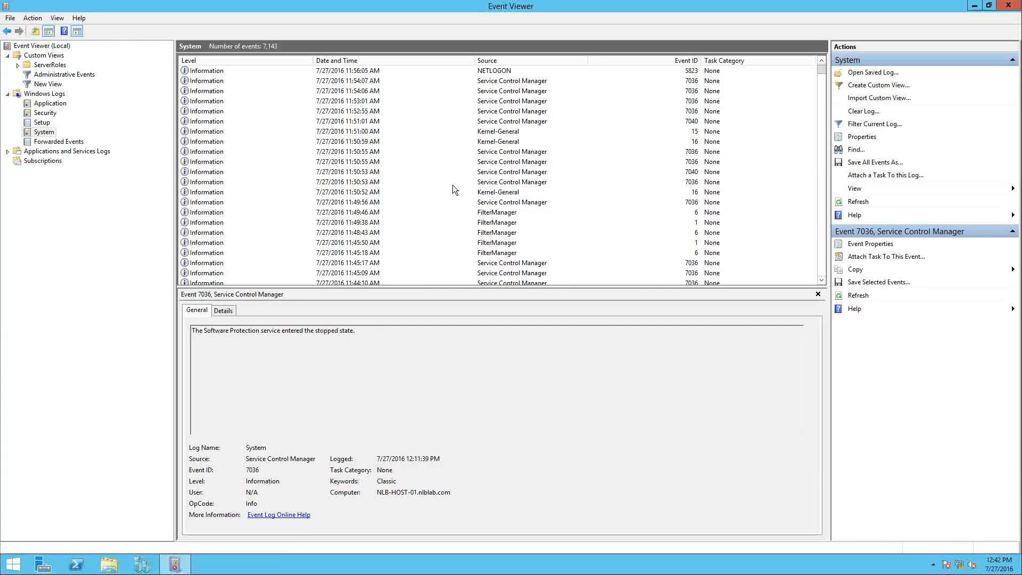
scroll(473, 192, down, 3)
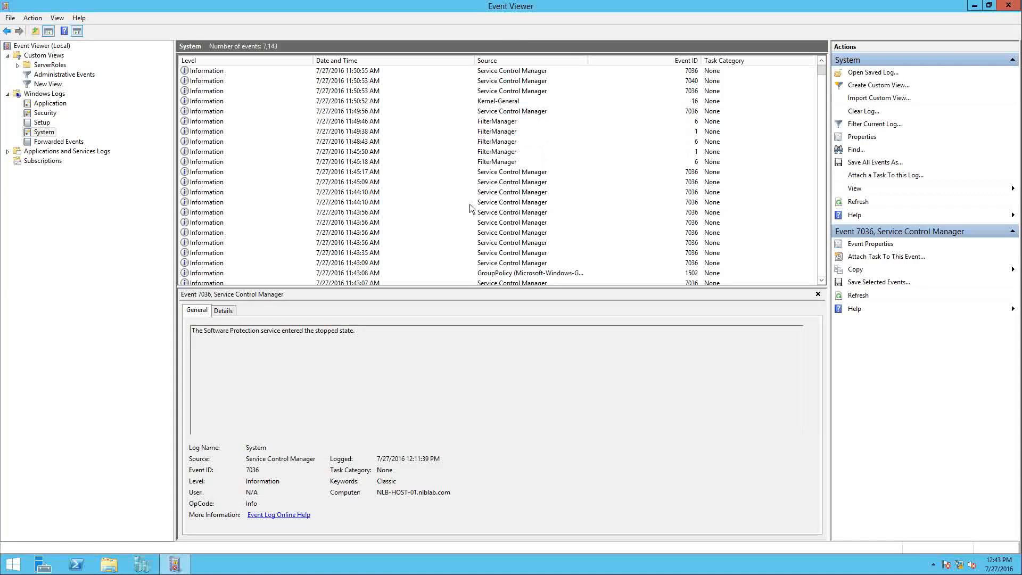
Open the properties of the 11:44:10 AM Service Control Manager event, examine its details with the System section expanded, and close them
click(465, 192)
double_click(465, 193)
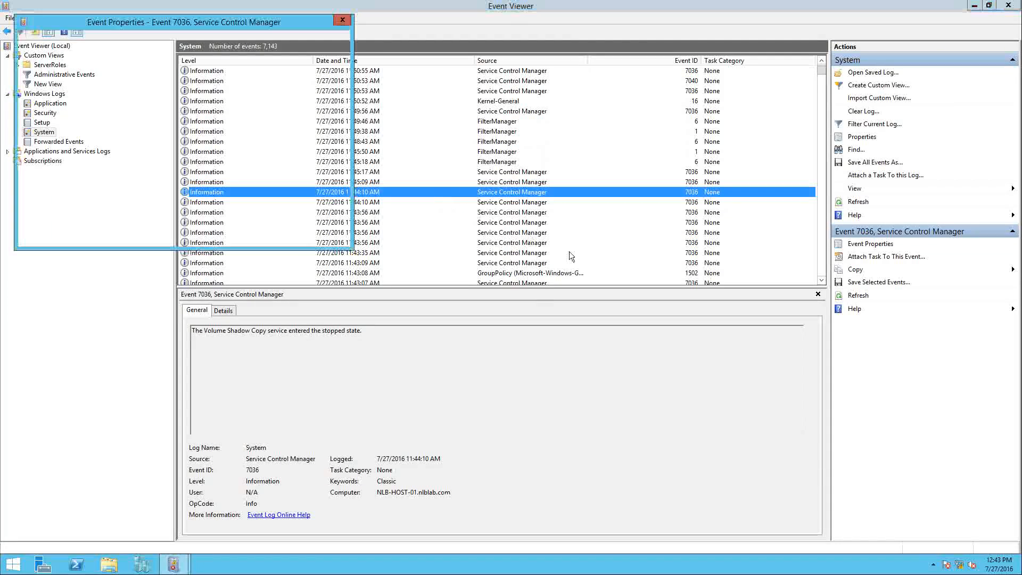
drag(187, 20, 608, 130)
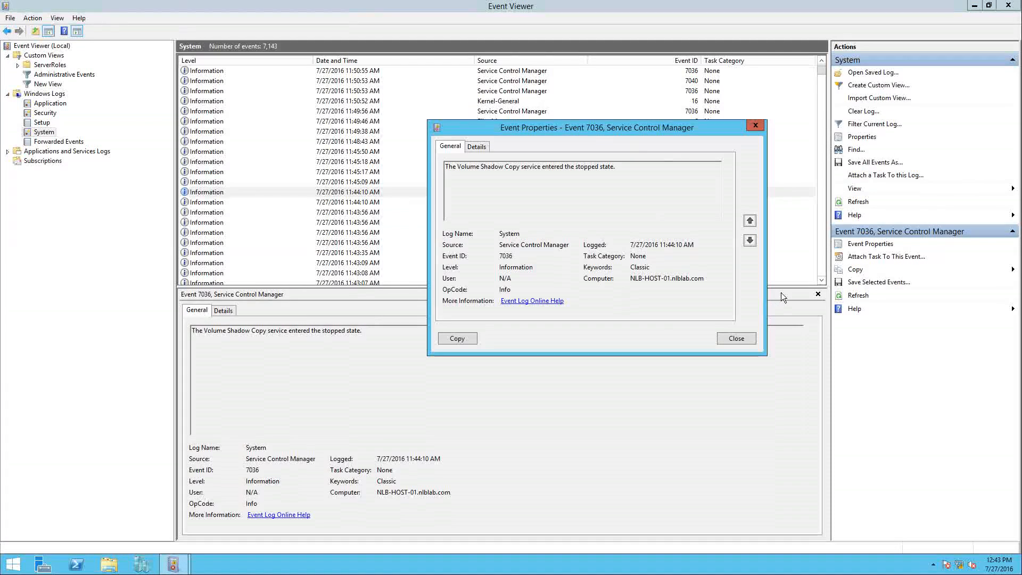
click(476, 147)
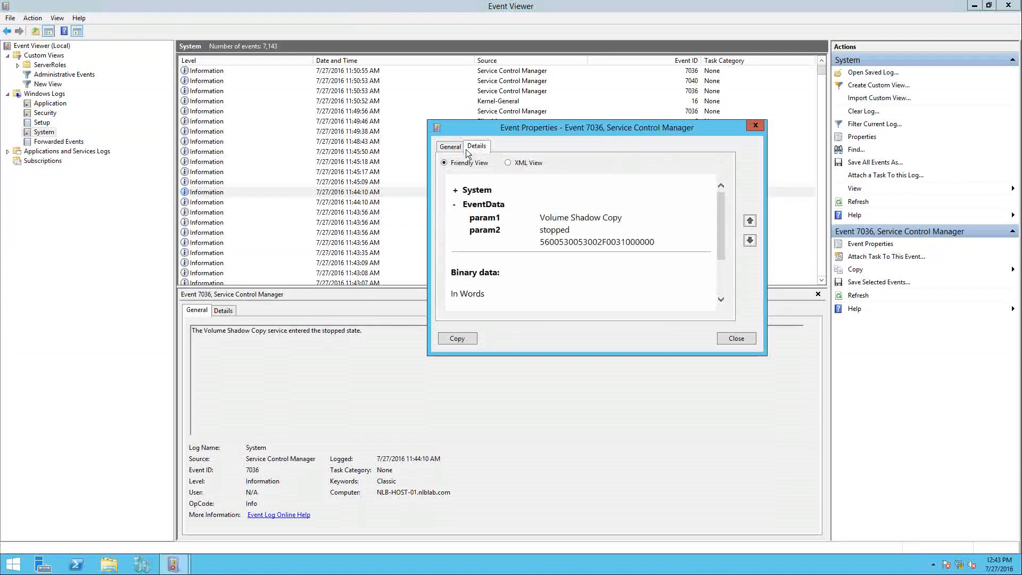
click(456, 192)
scroll(646, 274, down, 5)
scroll(635, 269, down, 3)
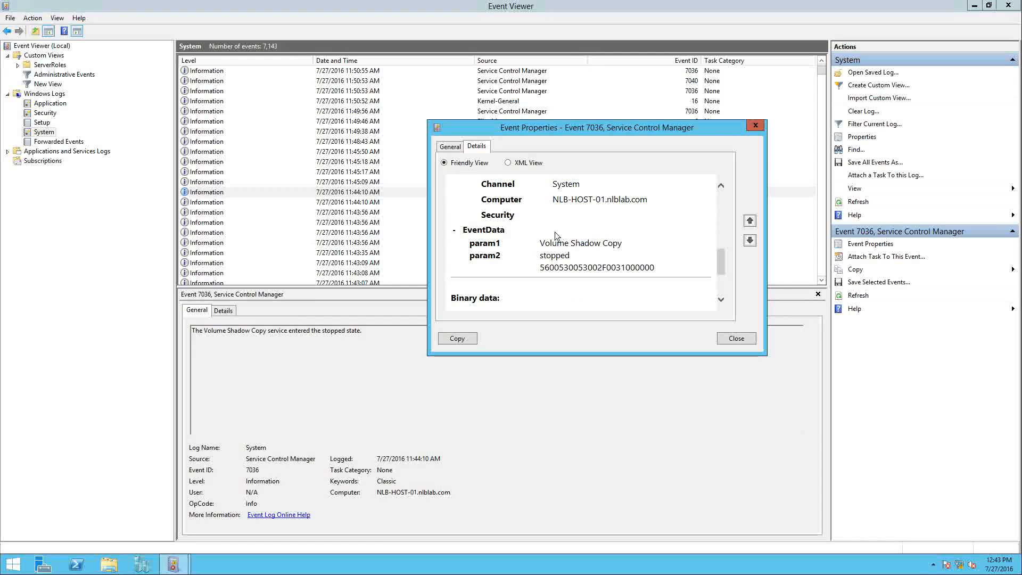
click(756, 125)
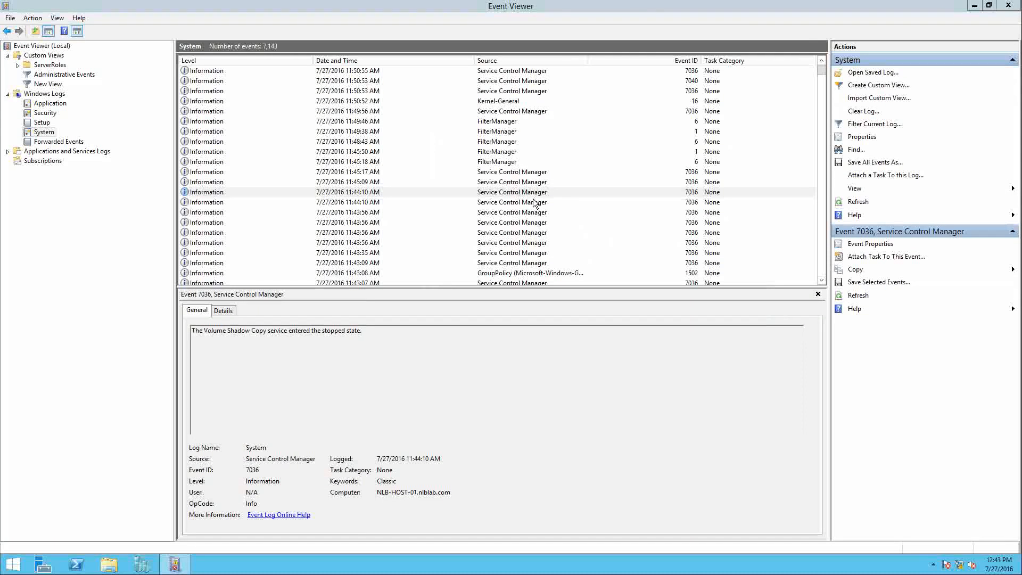
Expand Applications and Services Logs down to Microsoft, Windows, Dhcp-Client, and open the Microsoft-Windows-DHCP Client Events/Admin log
click(7, 152)
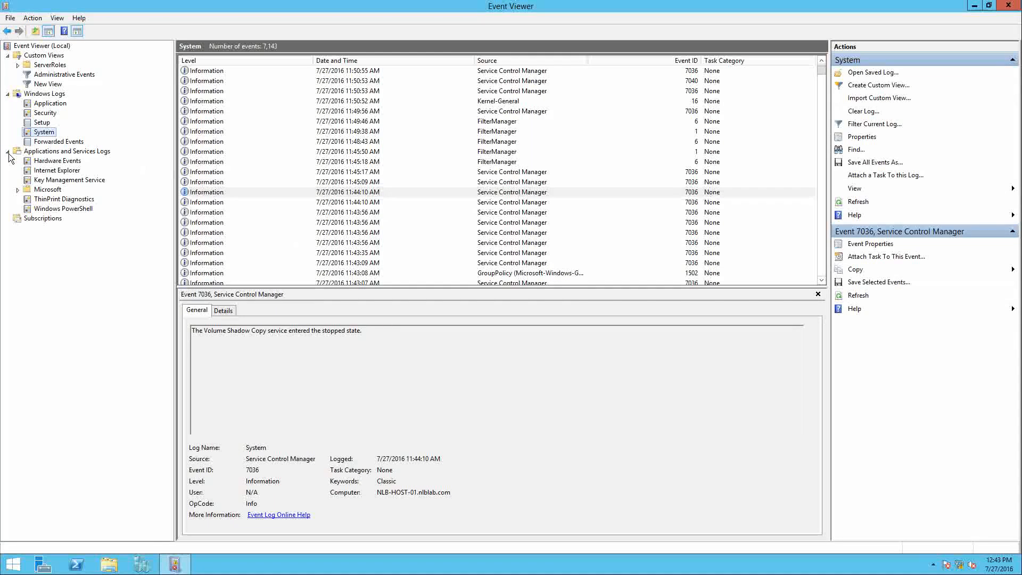
click(18, 191)
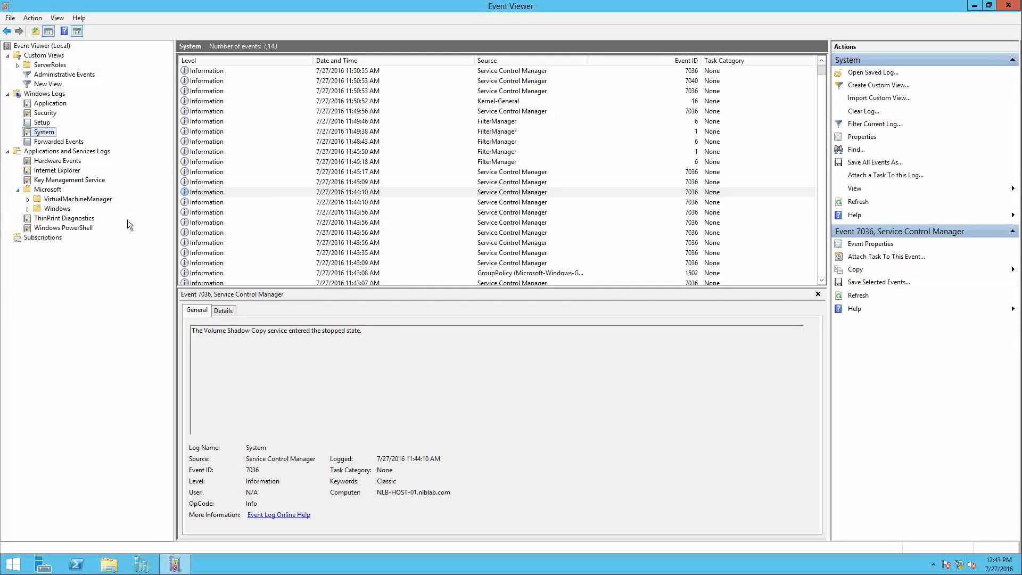
click(29, 207)
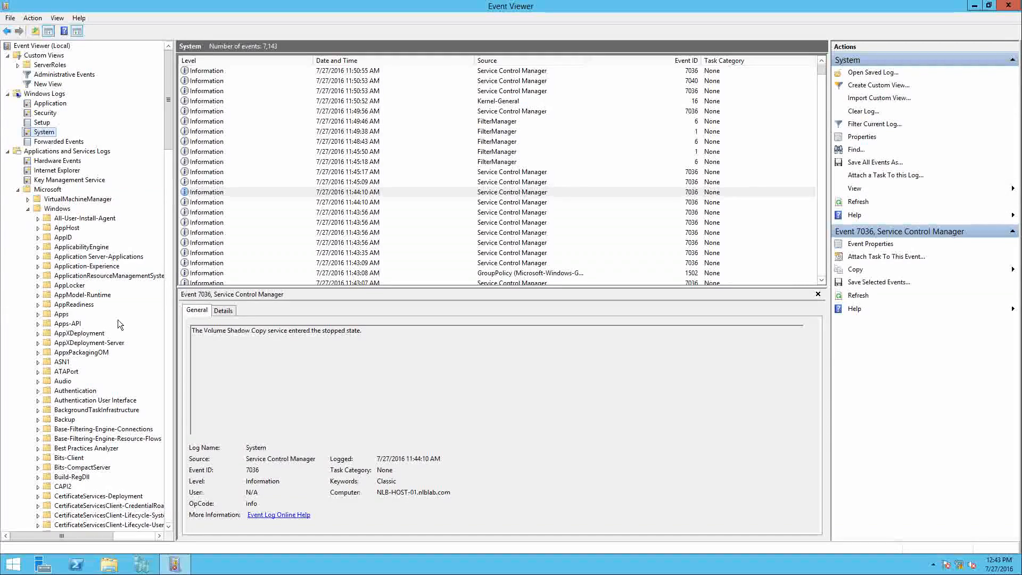
scroll(117, 320, down, 8)
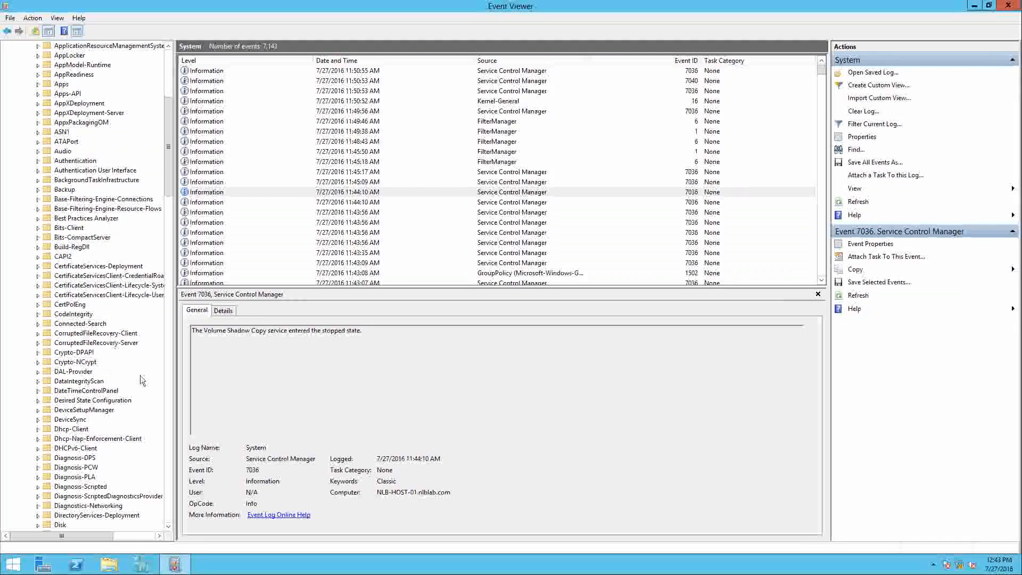
click(38, 430)
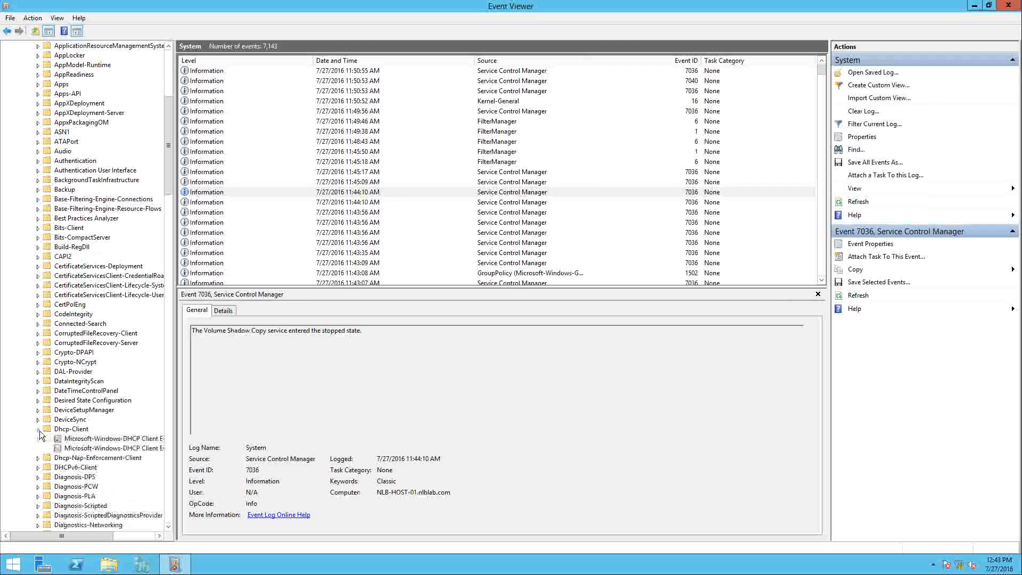
click(98, 439)
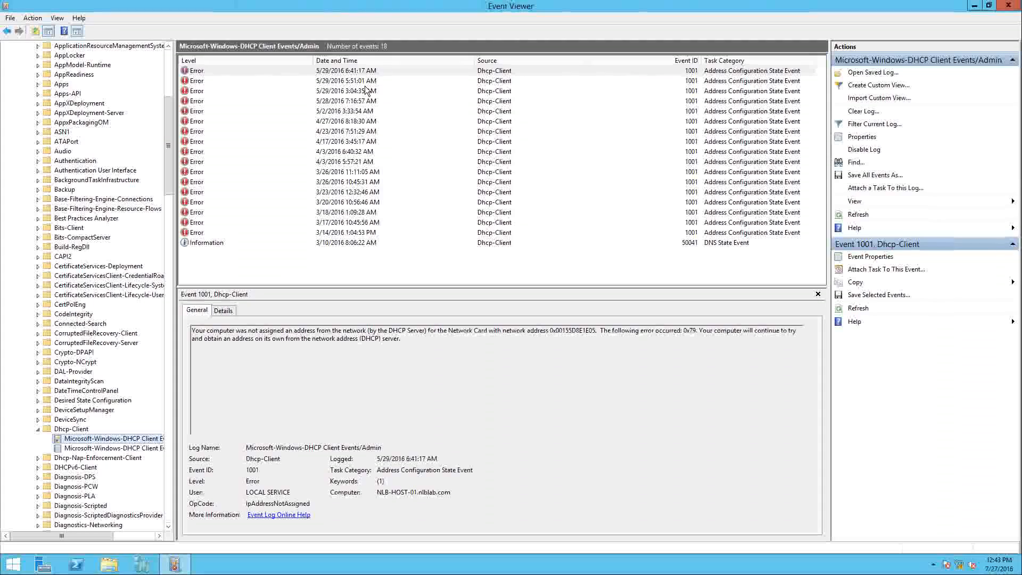
Select the newest DHCP client error and highlight the DHCP server wording and the error code in its description
click(374, 71)
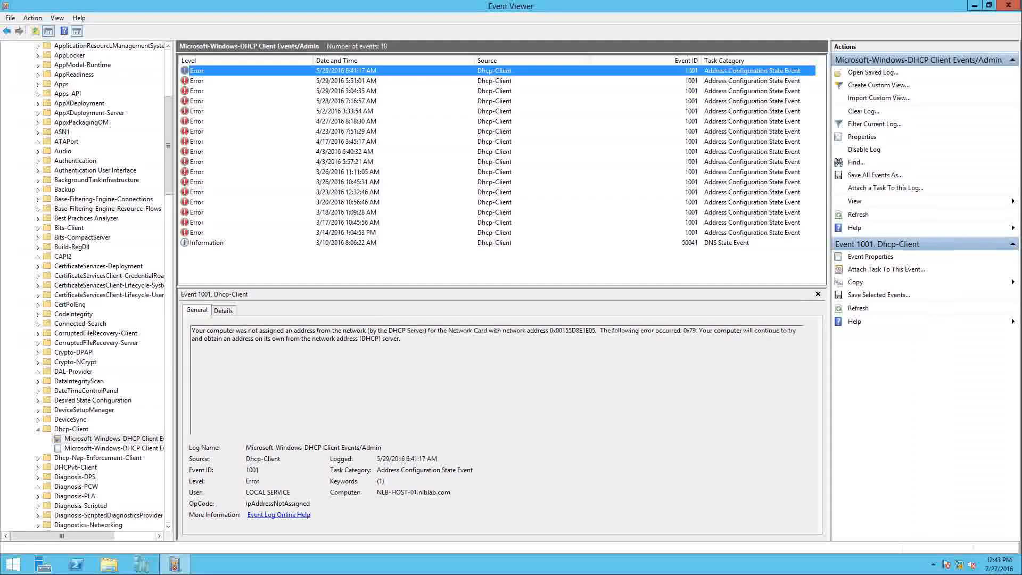
drag(192, 330, 425, 331)
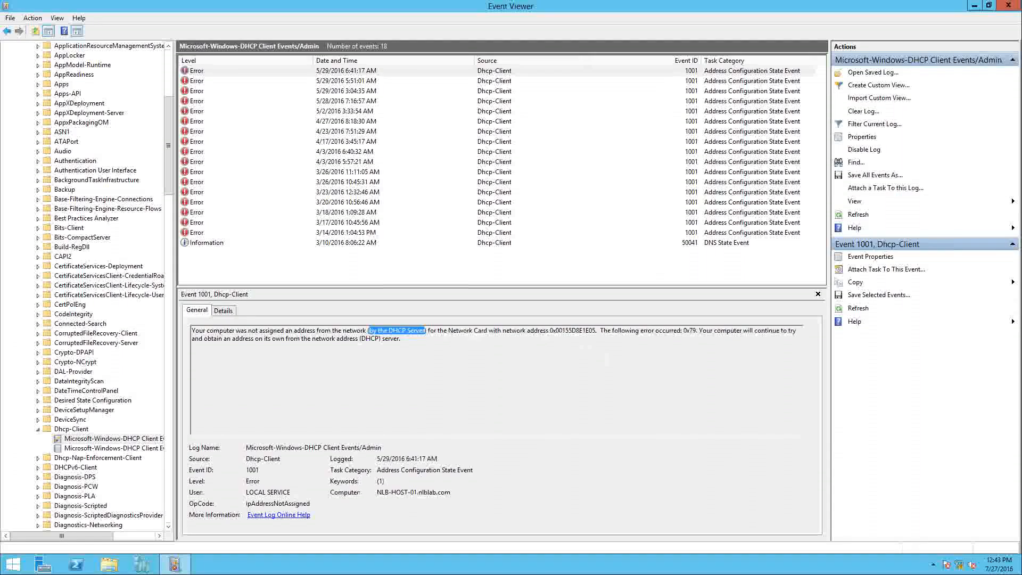
drag(549, 330, 681, 331)
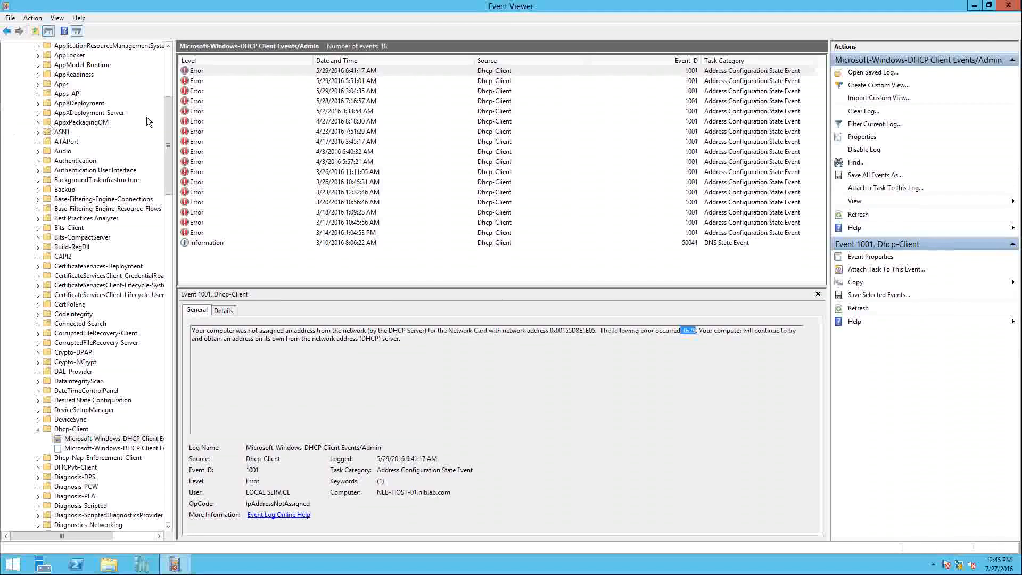
Close Event Viewer, open the Local Server page in Server Manager, and read the full description of DNS Client Events warning 8015
click(1007, 7)
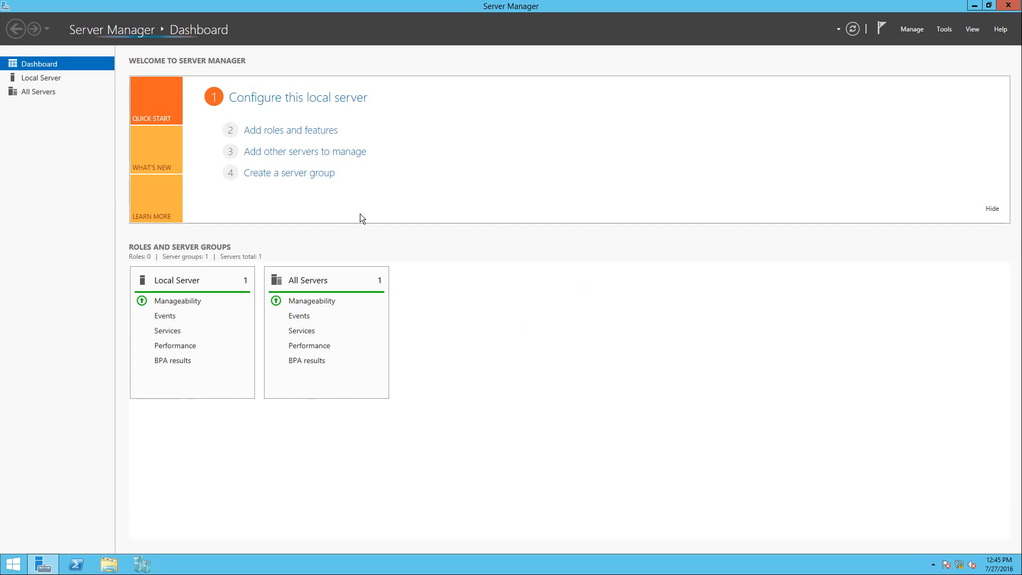
click(29, 79)
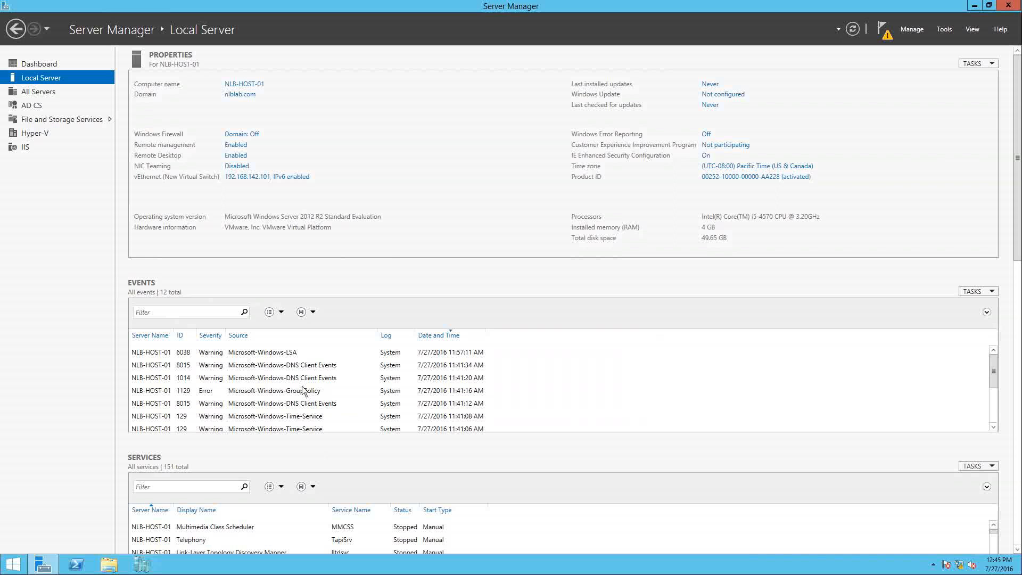
click(322, 365)
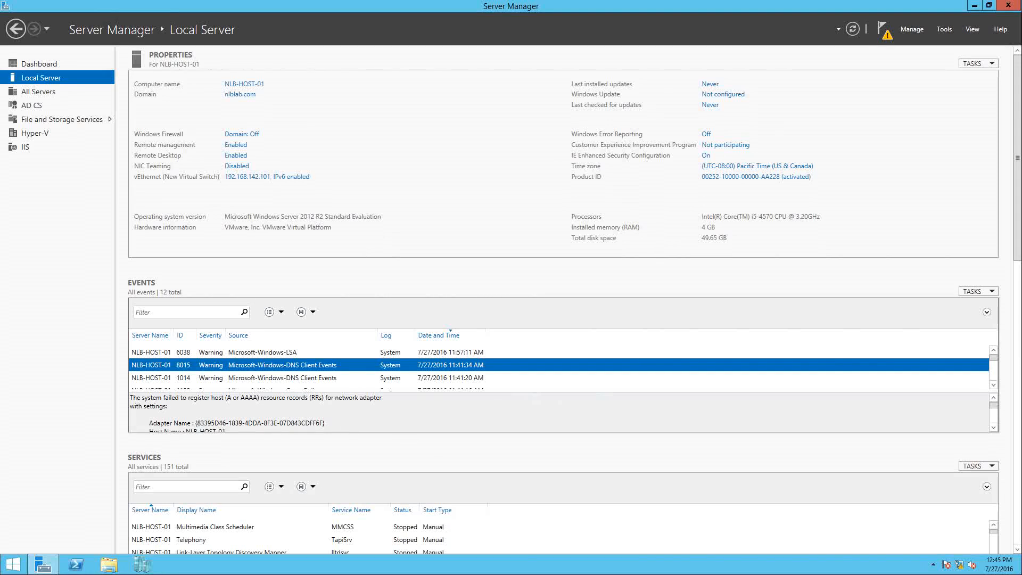
click(779, 417)
key(ctrl+a)
scroll(779, 416, down, 3)
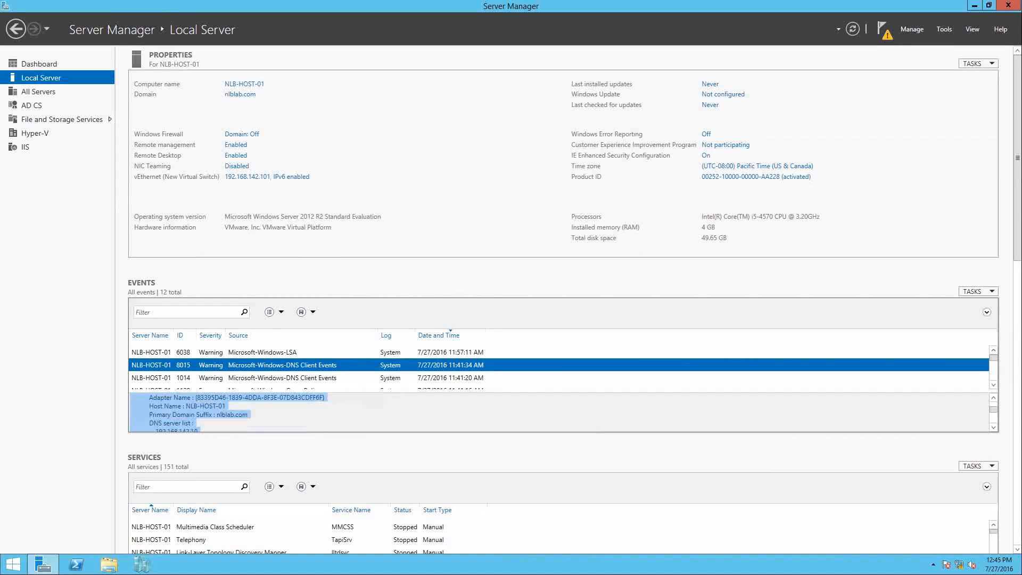
scroll(559, 412, down, 1)
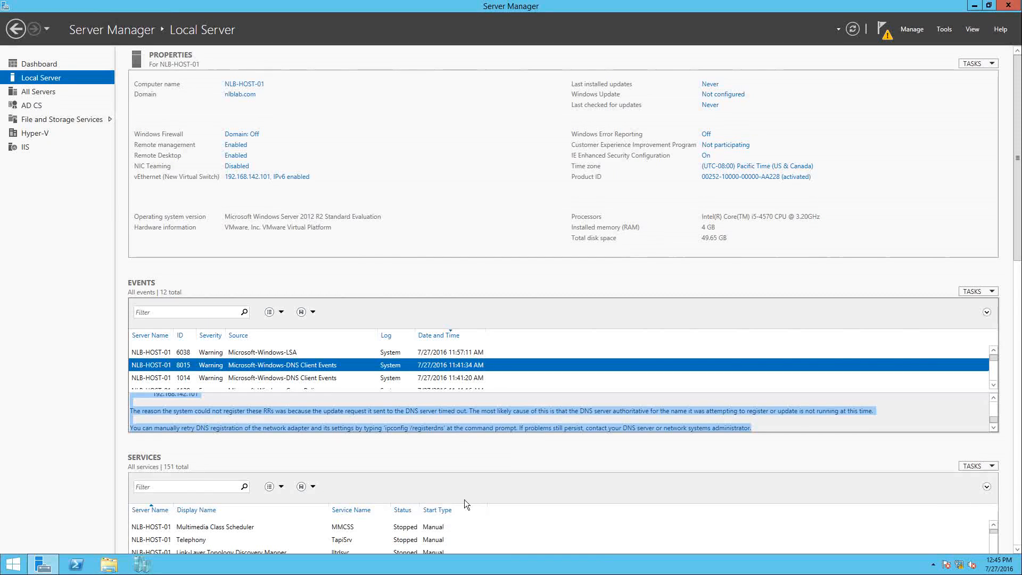
click(864, 486)
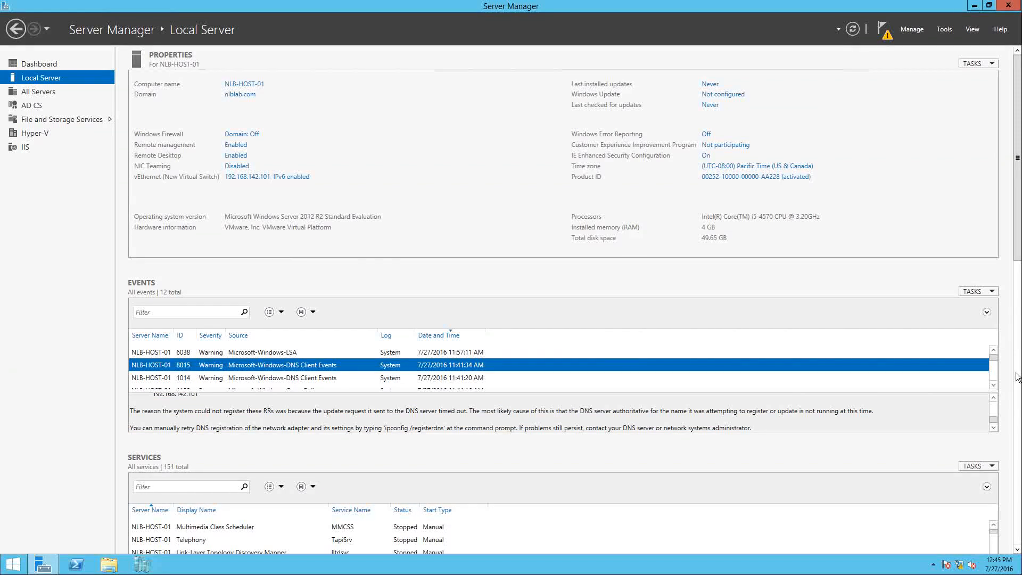
Sort the local server's services by start type and select the Windows Font Cache Service
drag(1016, 209, 1016, 231)
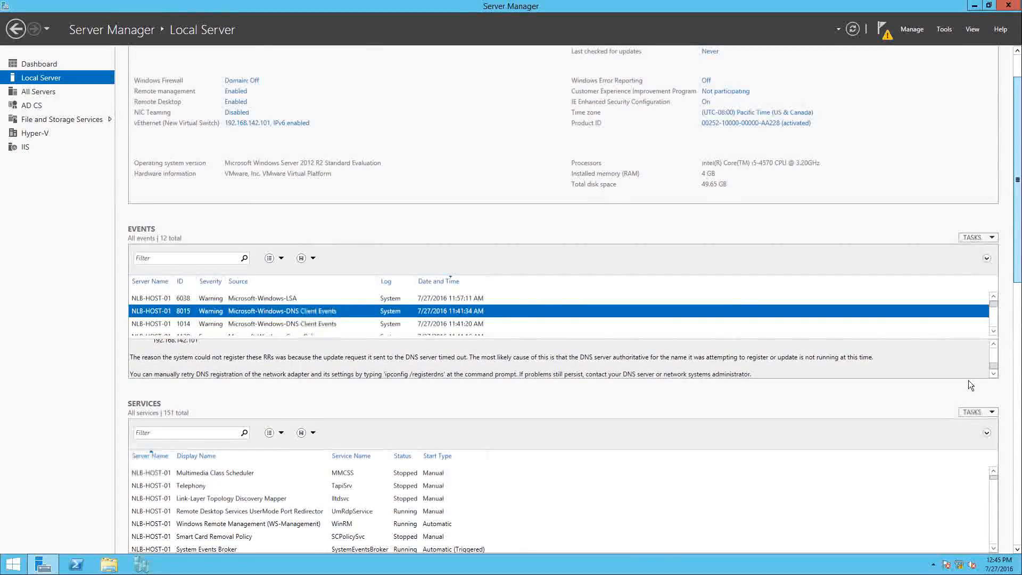
scroll(509, 395, down, 5)
scroll(436, 283, down, 1)
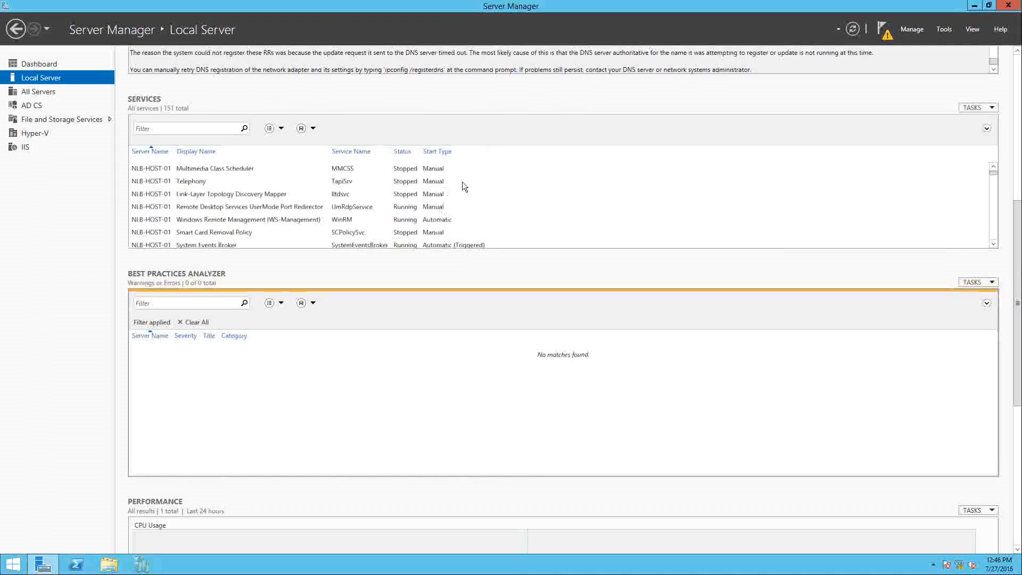
click(441, 152)
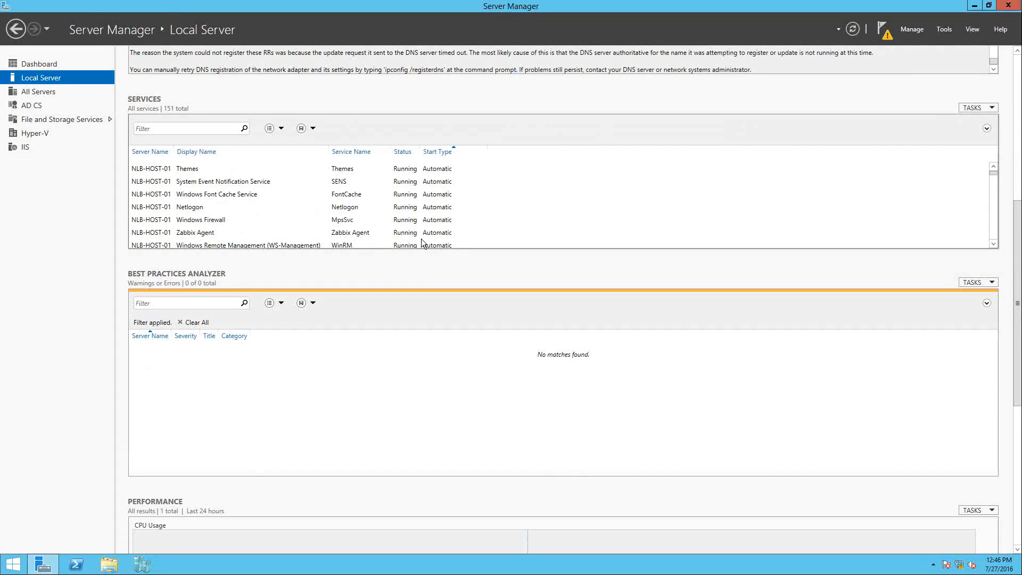
click(414, 193)
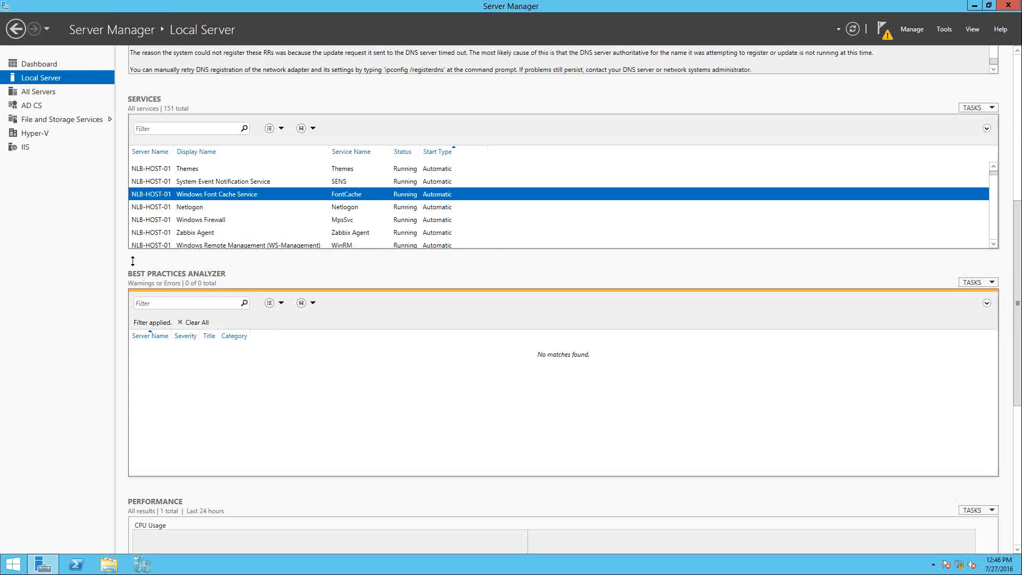
Start a Best Practices Analyzer scan on the local server
click(993, 283)
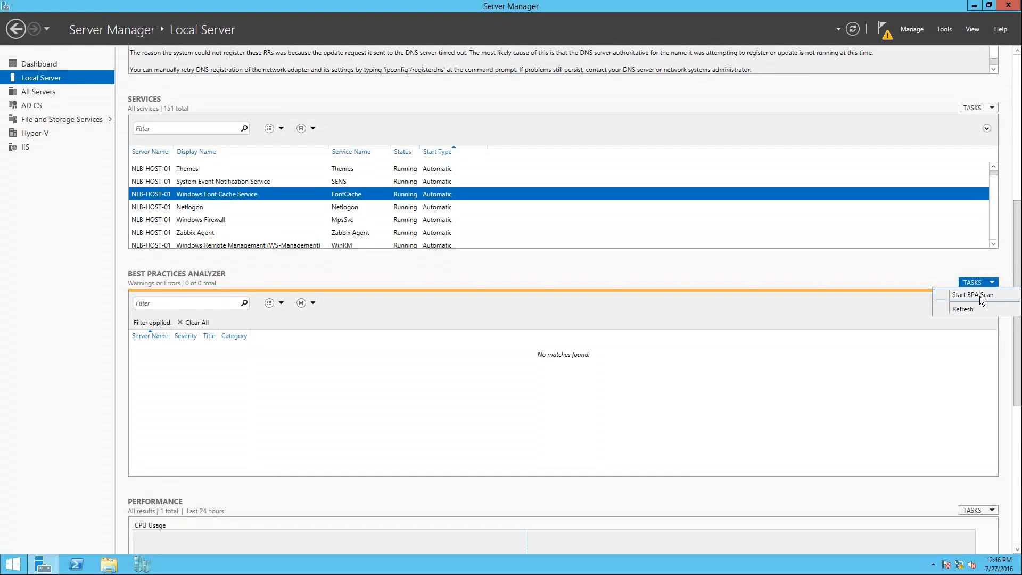
click(980, 297)
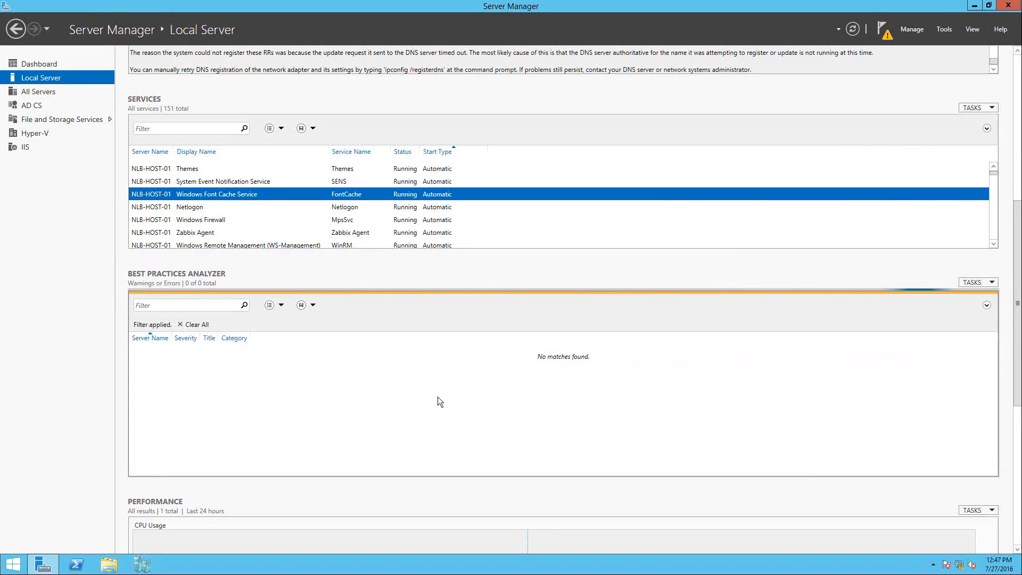
Inspect the local server's performance alert thresholds for CPU usage and available memory, and leave the settings without saving
drag(1019, 259, 1019, 396)
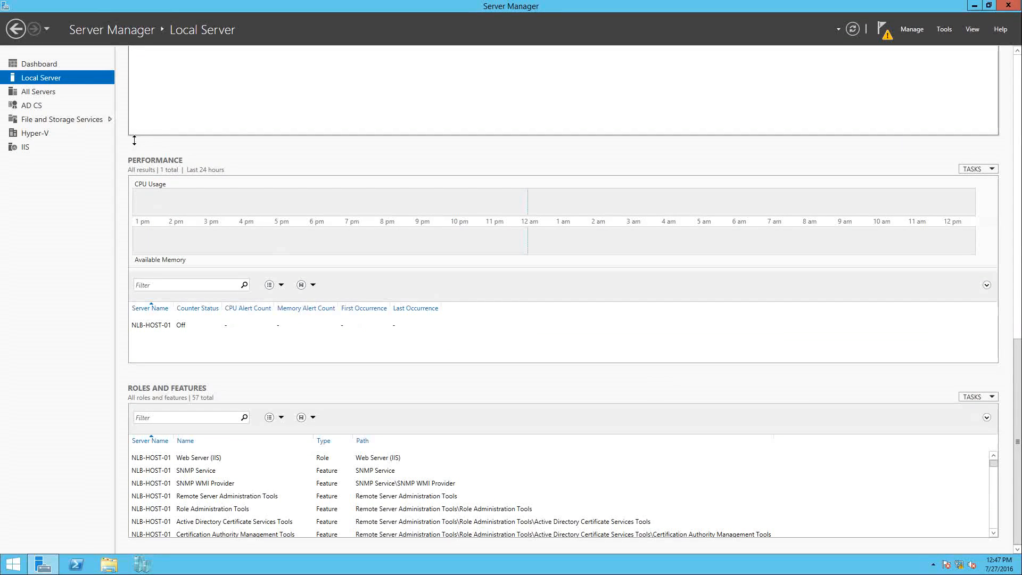
click(992, 169)
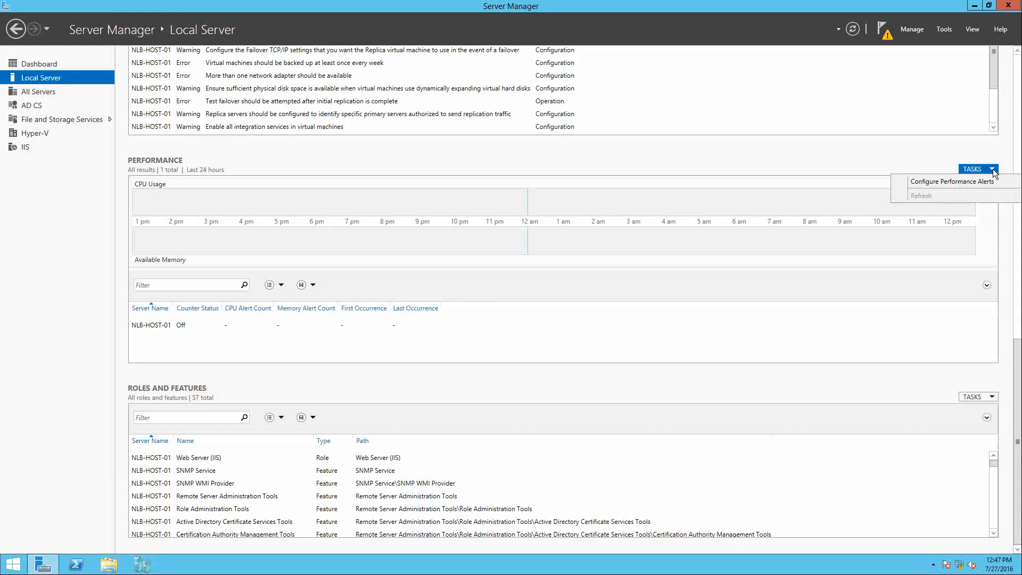
click(926, 182)
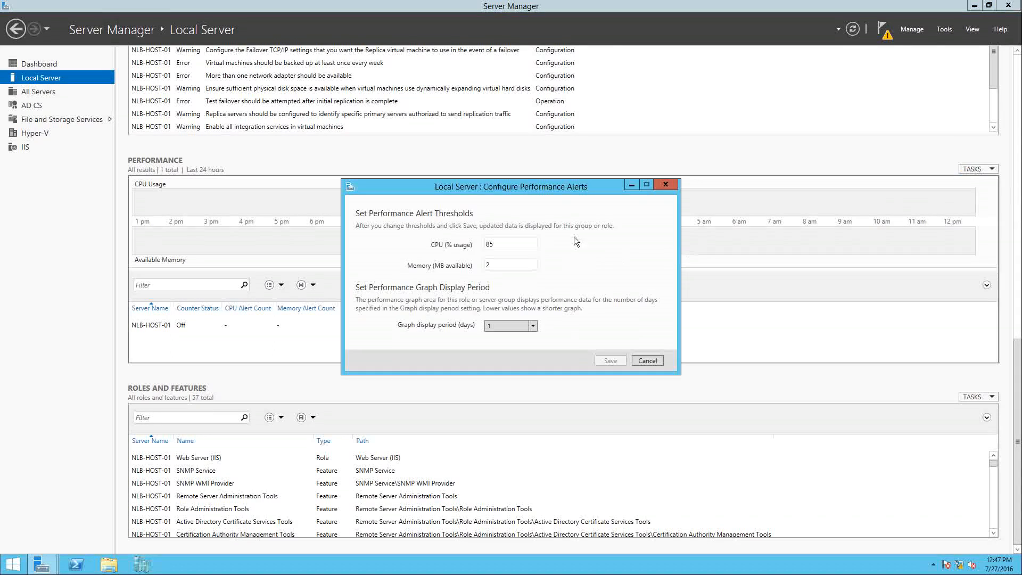
drag(474, 181, 759, 342)
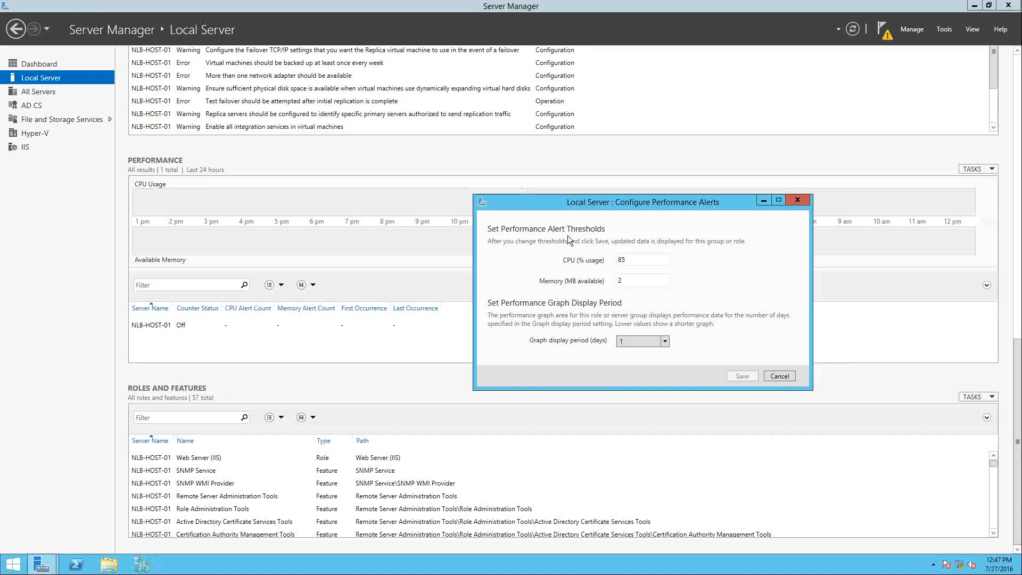
click(620, 260)
click(639, 259)
key(Tab)
click(787, 378)
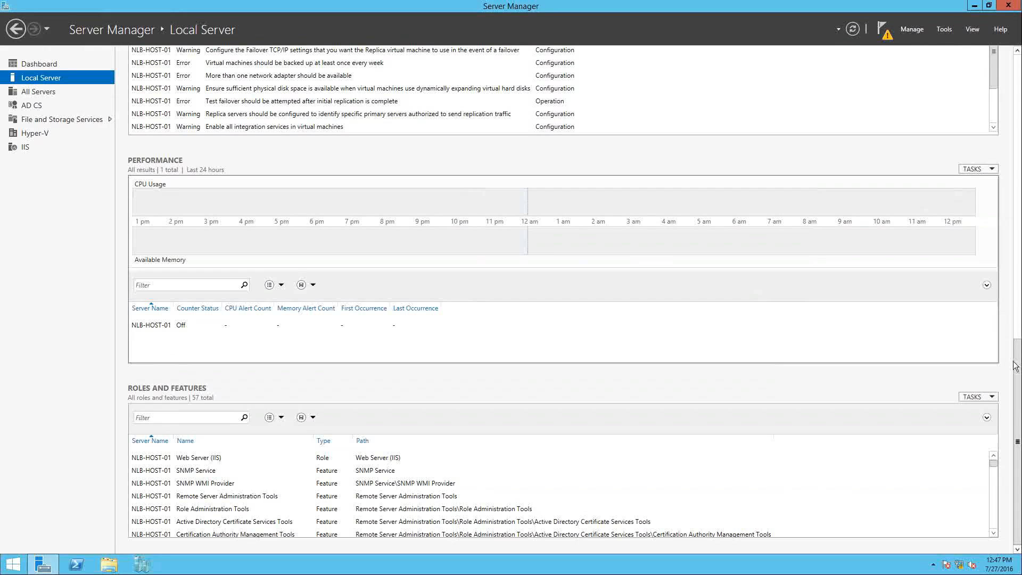
Read the Best Practices Analyzer results about Server Core installation, integration services in guest operating systems, and error-correcting RAM
scroll(1012, 347, up, 4)
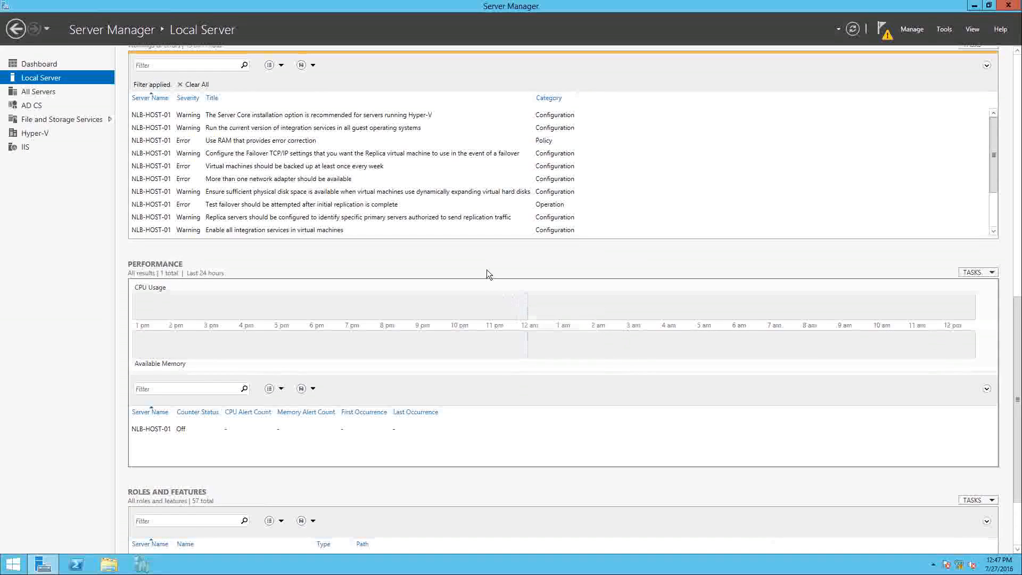
click(379, 116)
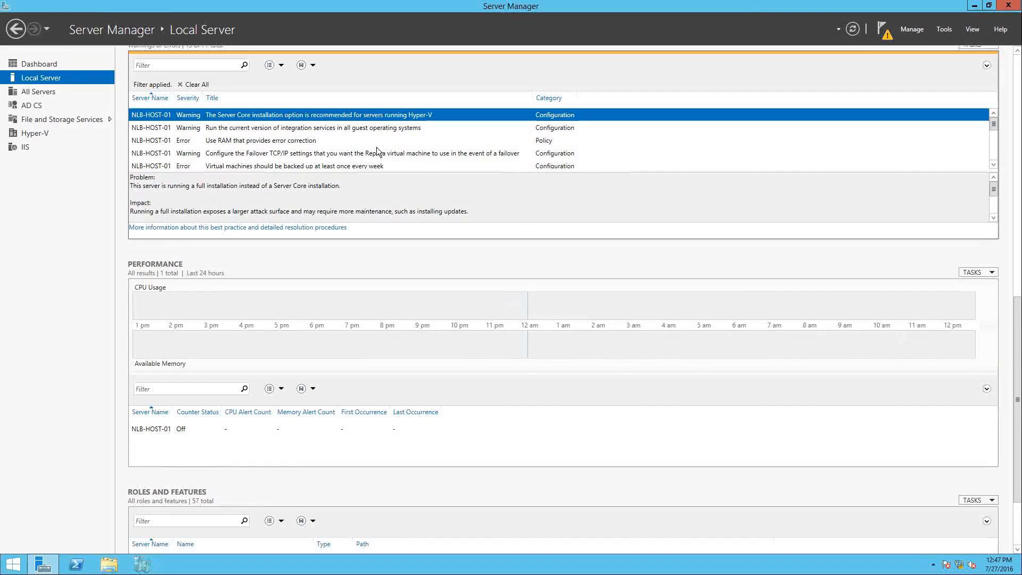
click(352, 128)
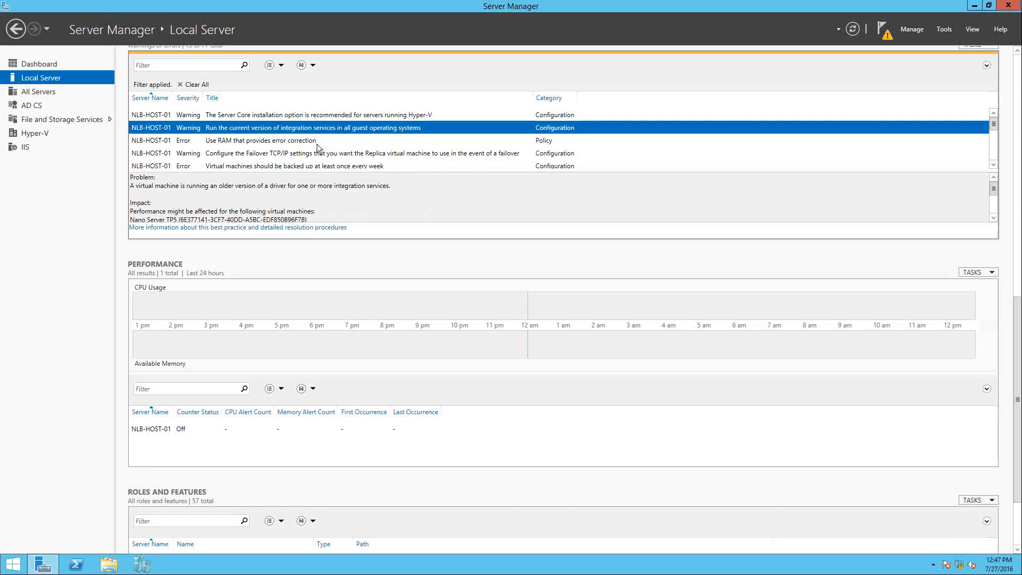
click(294, 142)
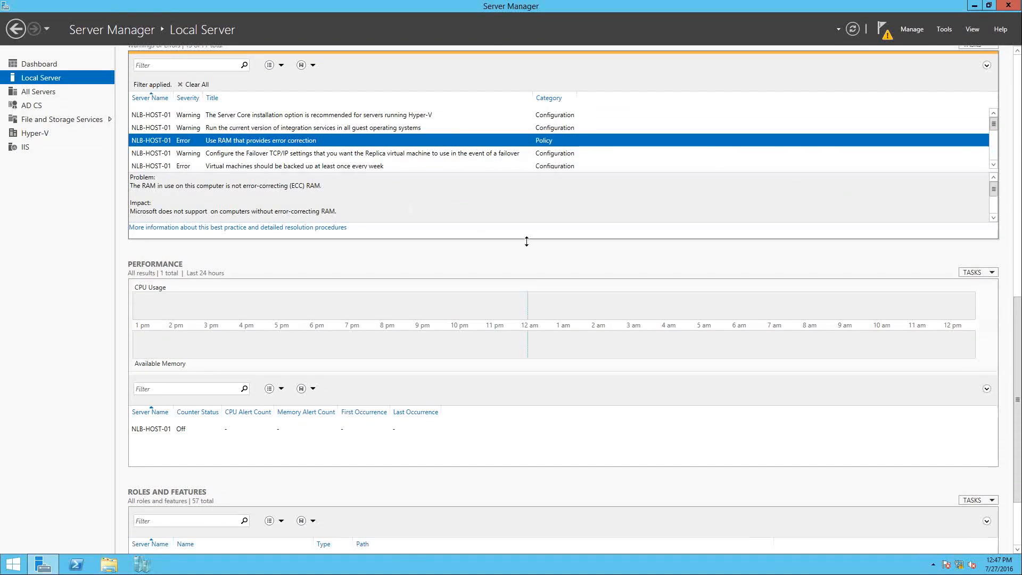
Check which actions are offered for SNMP Service, Web Server (IIS) and the local server's roles and features list as a whole
drag(1018, 394, 1013, 490)
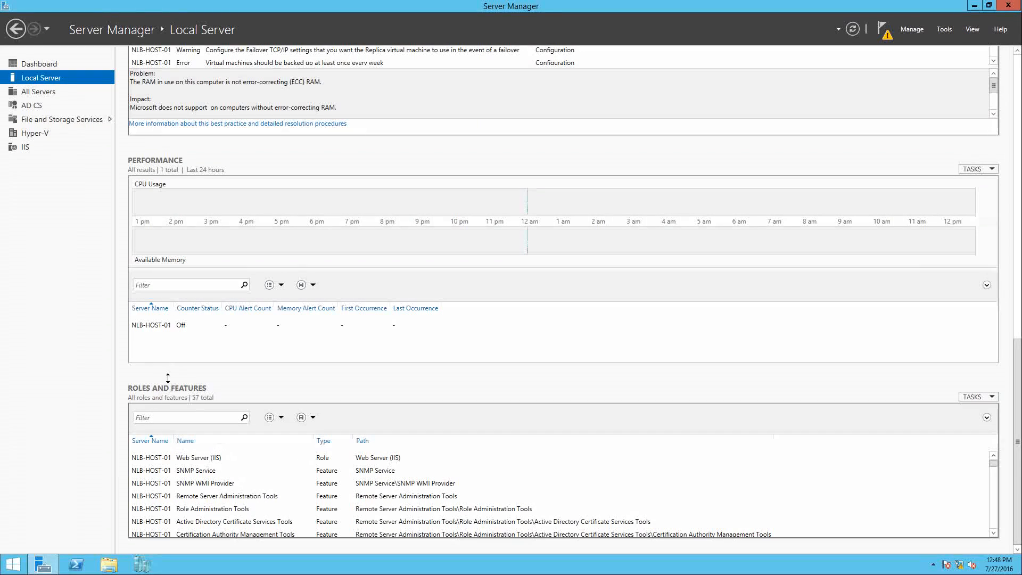
right_click(387, 471)
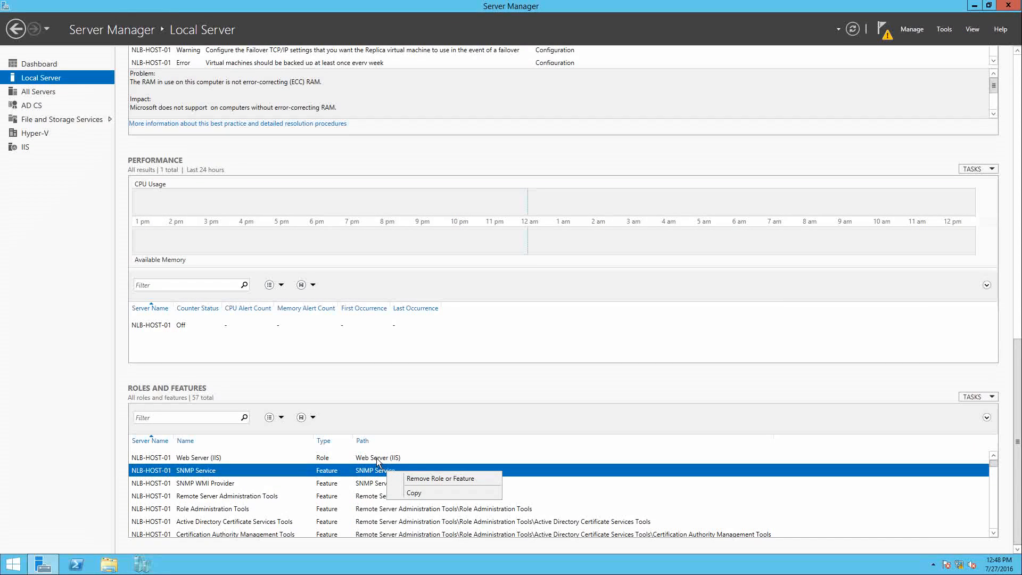
right_click(377, 458)
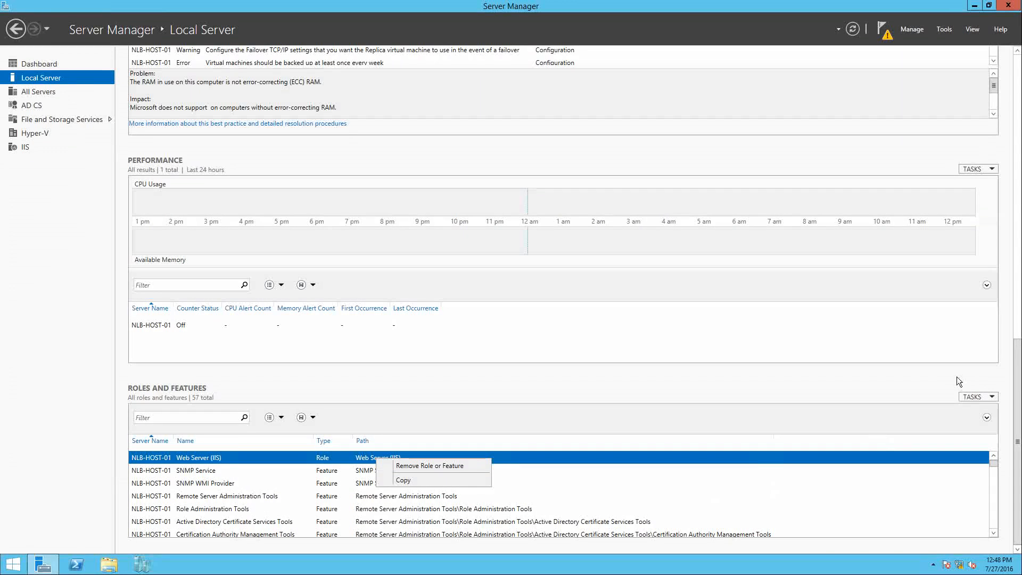
click(984, 398)
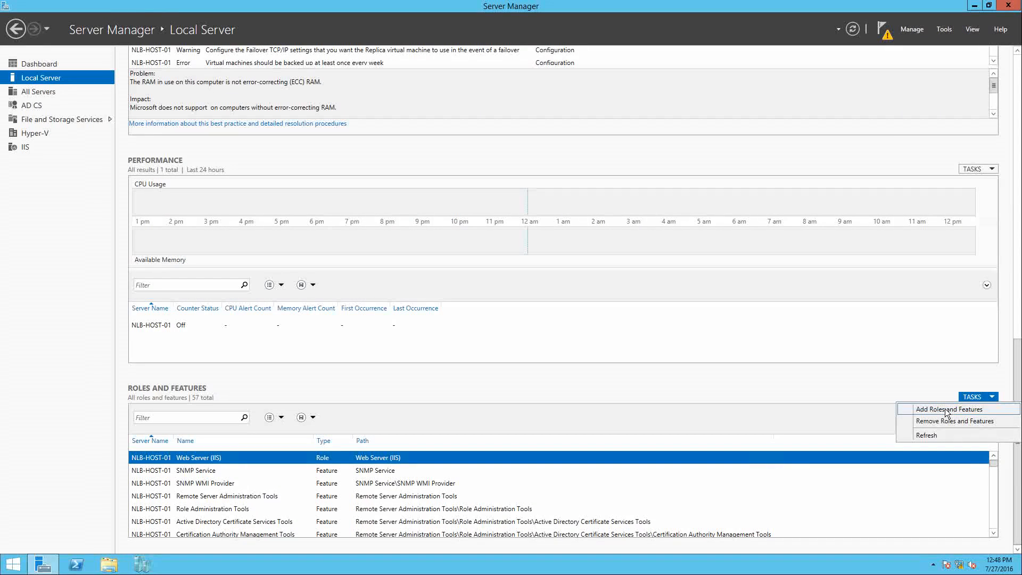
click(1008, 9)
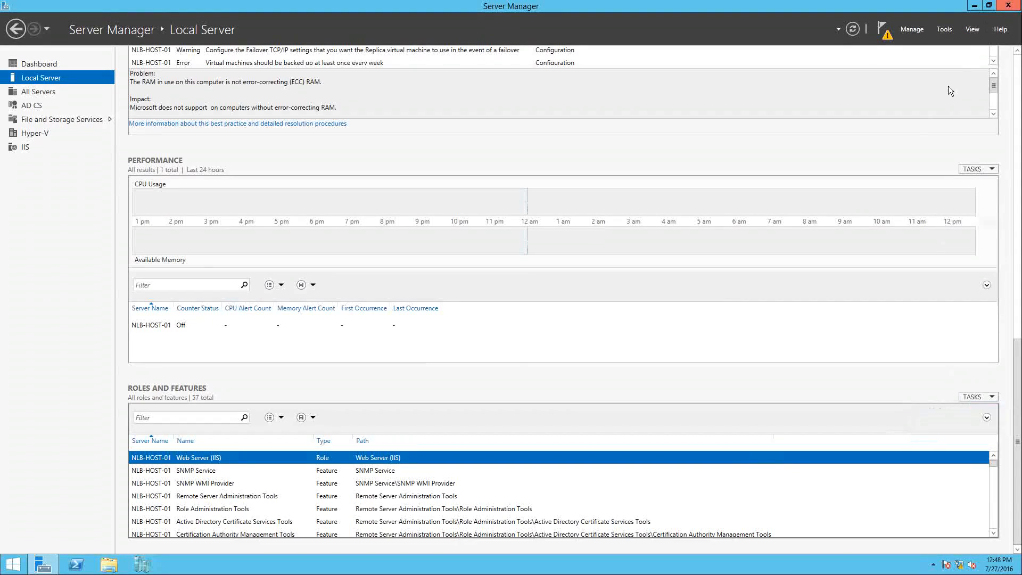
Close Server Manager, search for "per" to open Performance Monitor, and move its window toward the middle of the desktop
click(1009, 6)
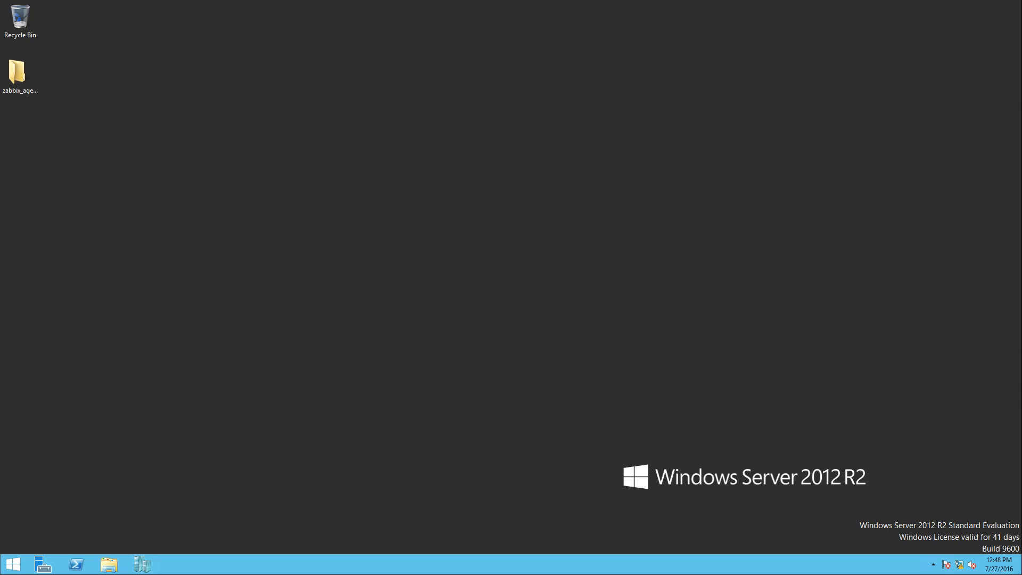
click(9, 572)
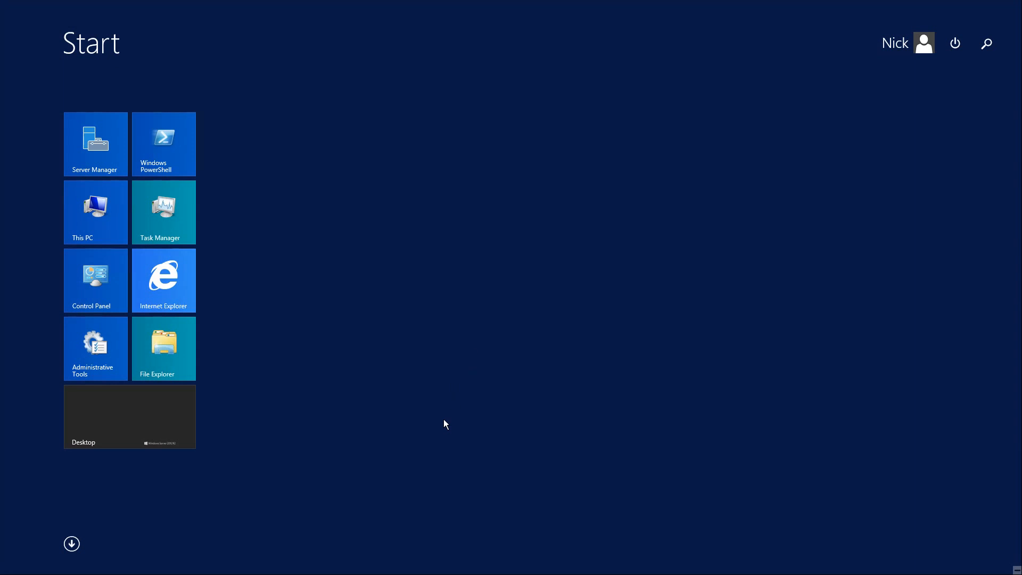
text(per)
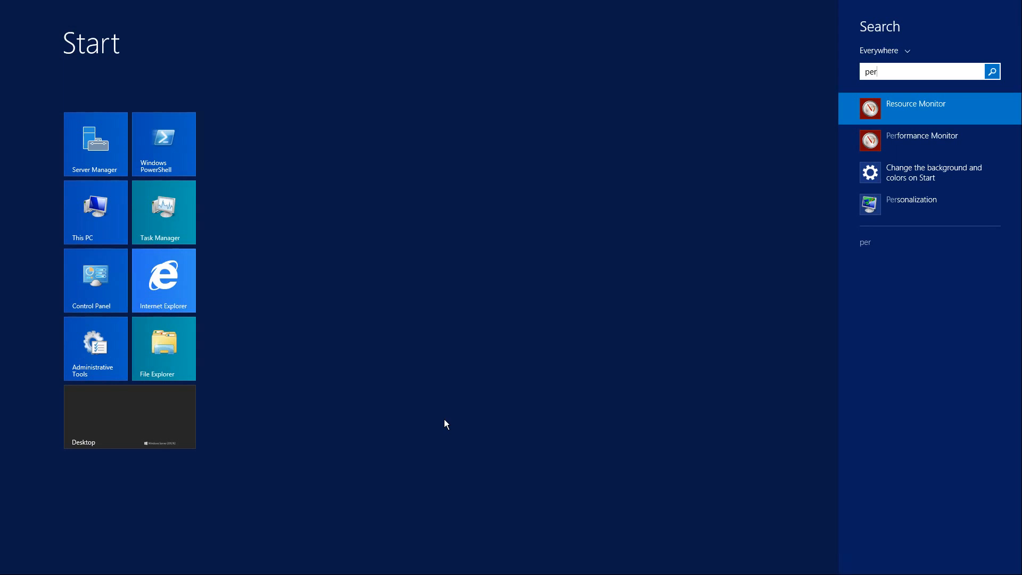
click(914, 146)
drag(372, 24, 664, 35)
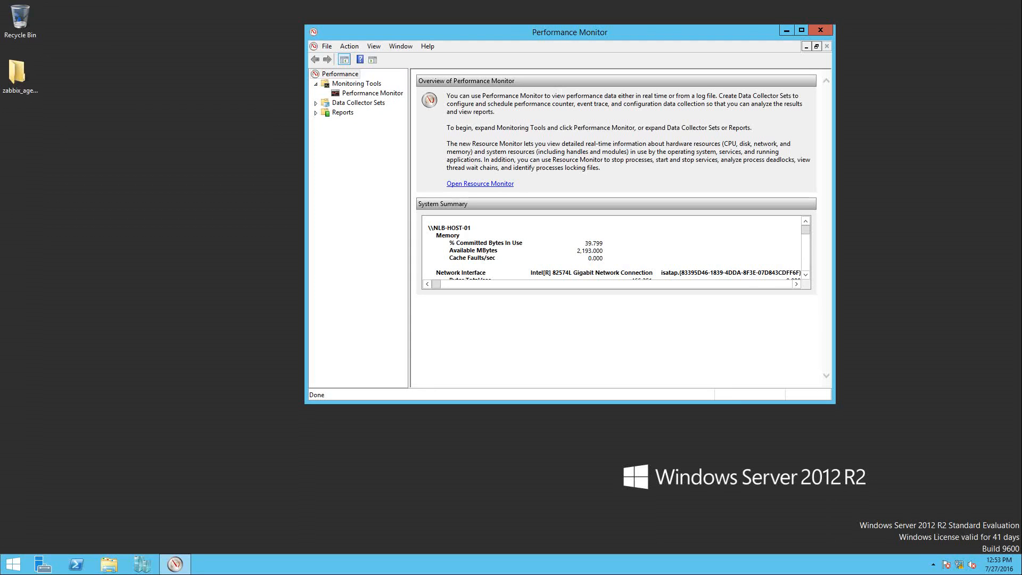
Expand the User Defined and System data collector sets, maximize the window, and widen the navigation tree to show full names
click(338, 104)
click(317, 104)
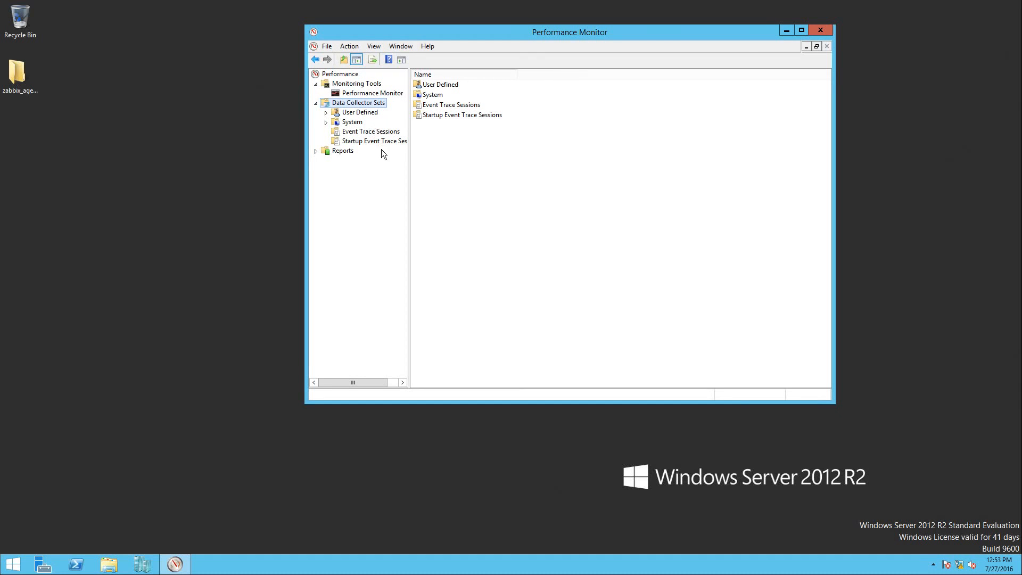
click(327, 113)
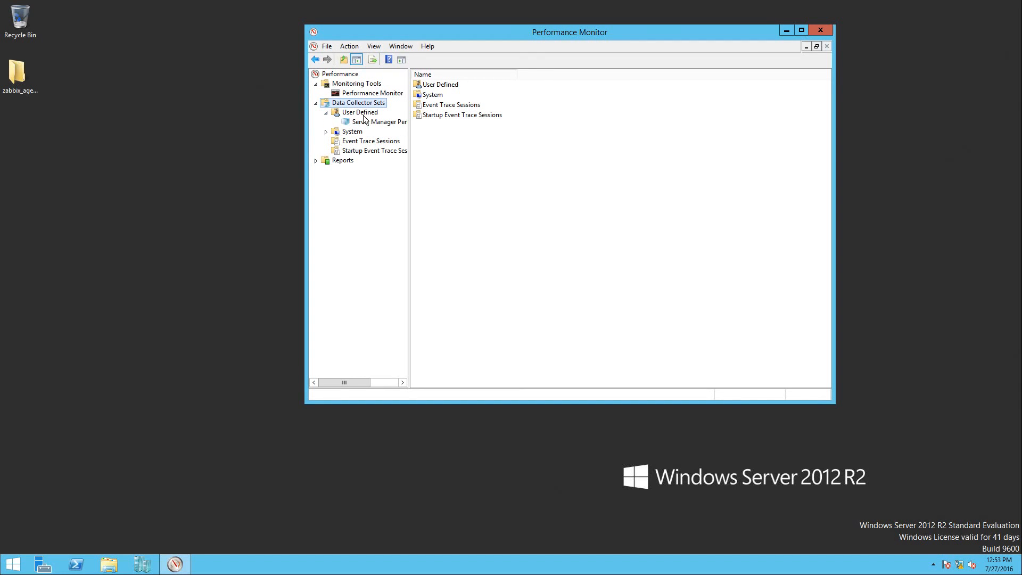
click(325, 131)
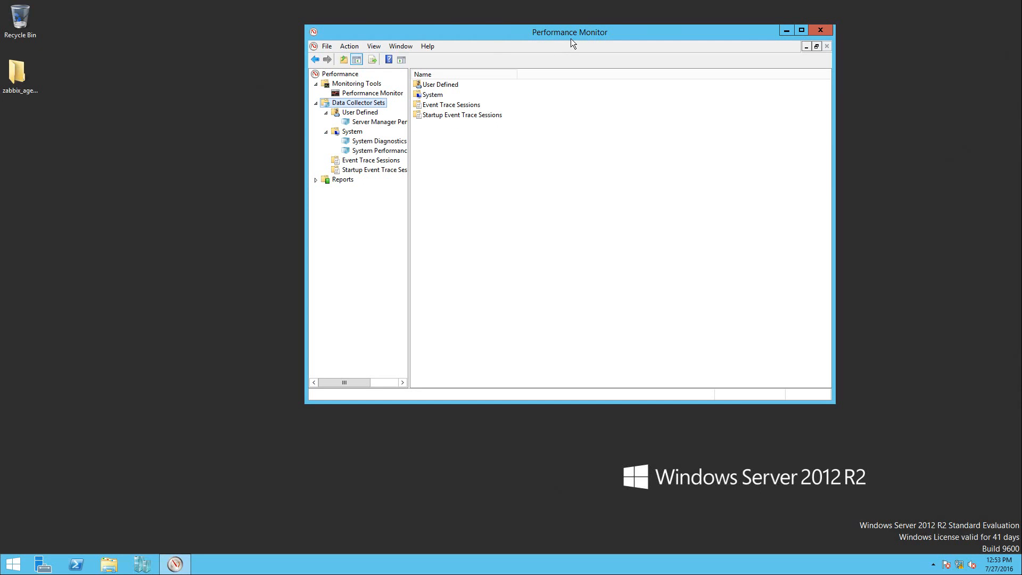
click(805, 27)
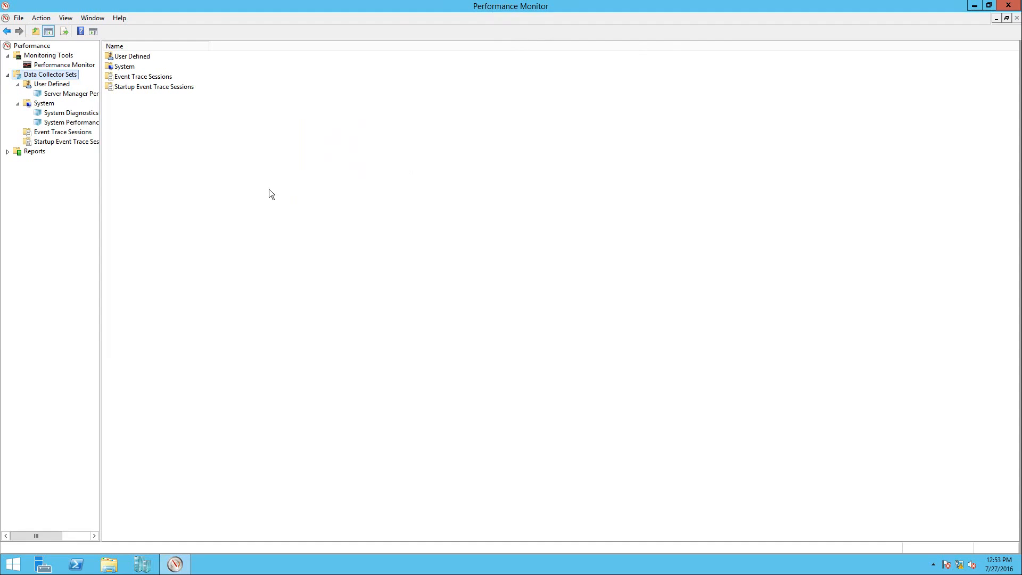
drag(100, 195, 202, 202)
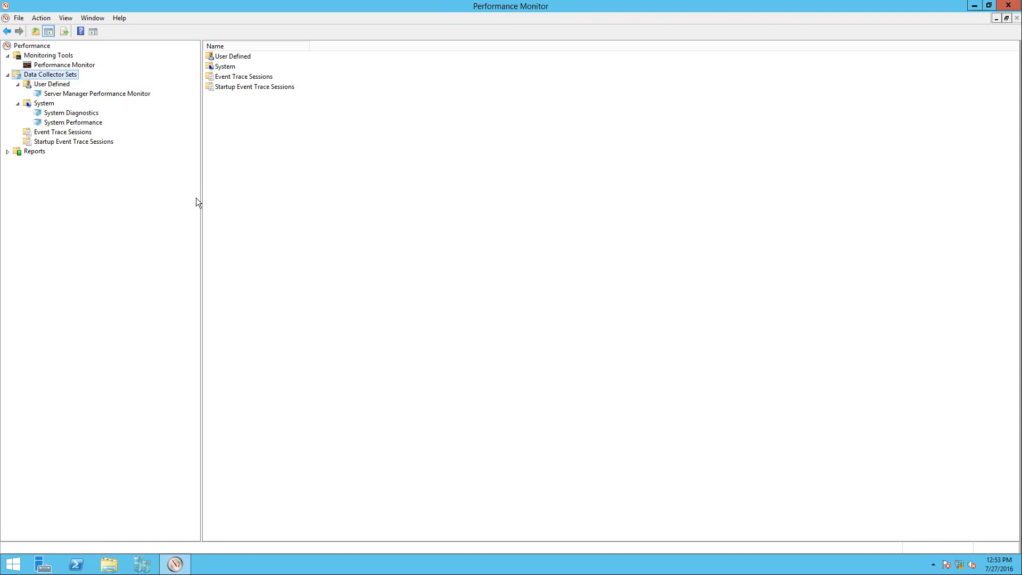
Show the live performance graph, start adding counters from the local computer, and expand the Memory object
click(33, 65)
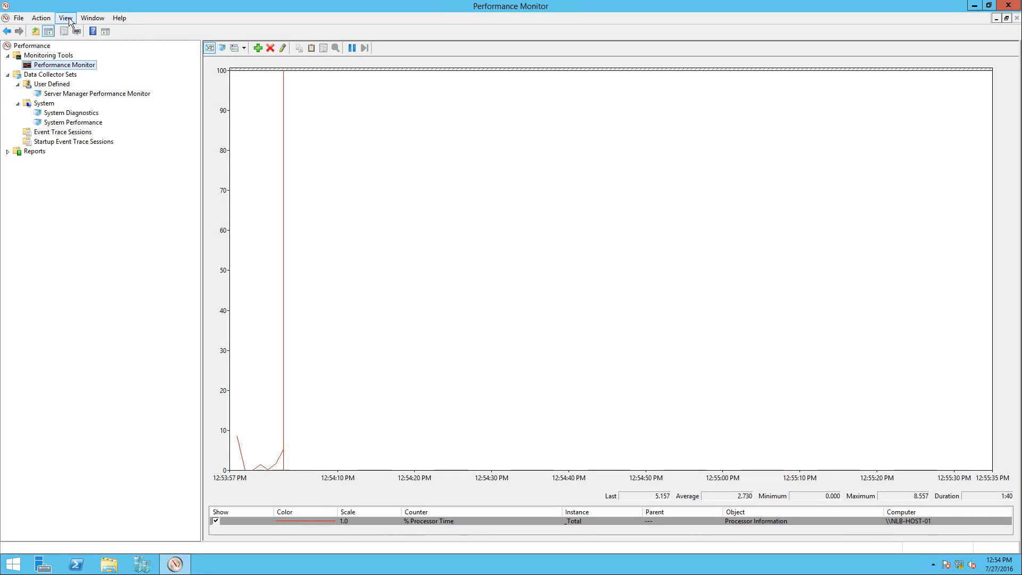
click(257, 48)
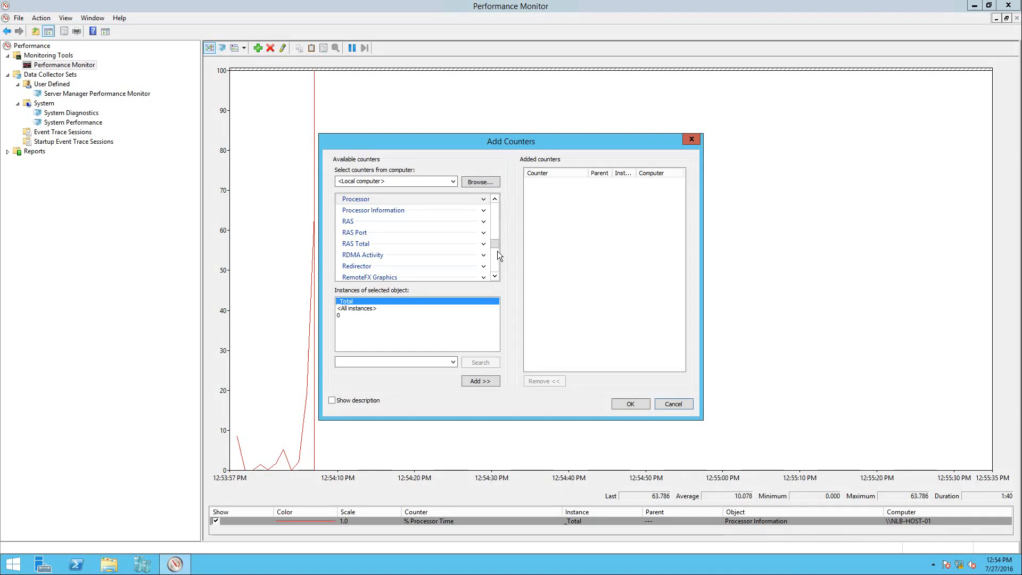
click(496, 249)
mouse_move(495, 245)
mouse_down()
mouse_move(497, 199)
mouse_move(499, 238)
mouse_up()
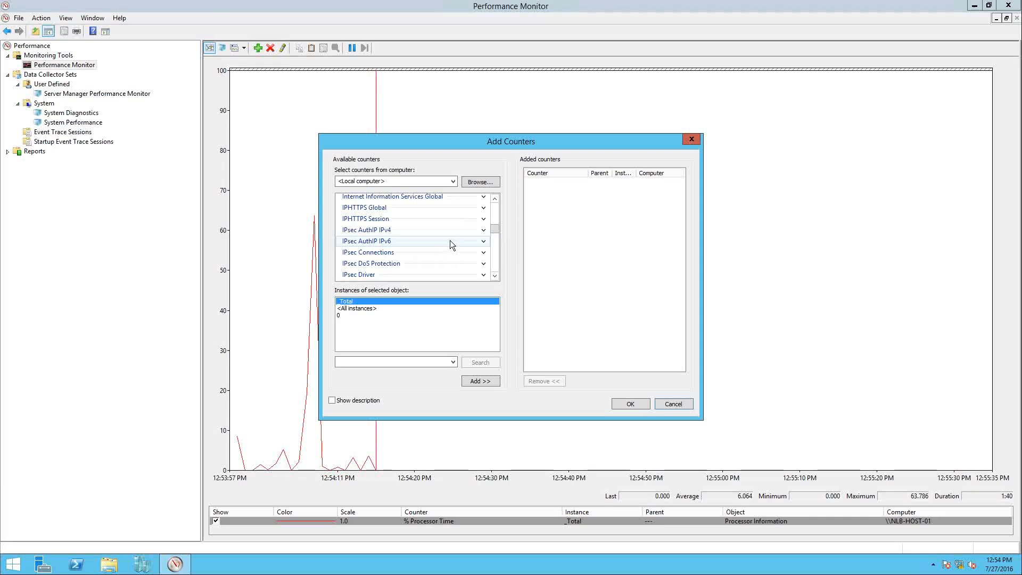
click(496, 276)
drag(496, 280, 496, 279)
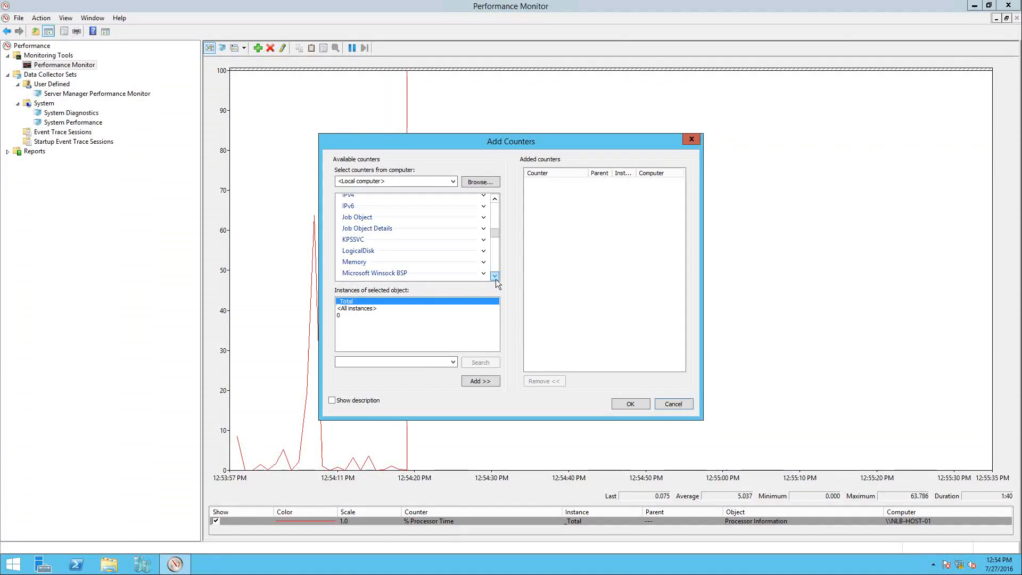
click(495, 277)
click(495, 277)
click(495, 277)
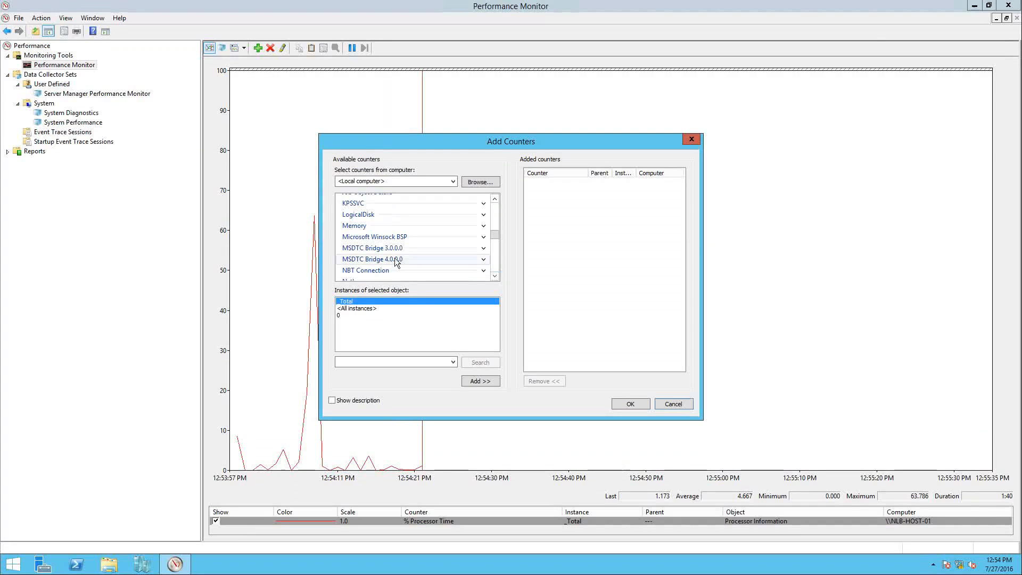
click(484, 225)
click(494, 276)
click(494, 276)
click(495, 275)
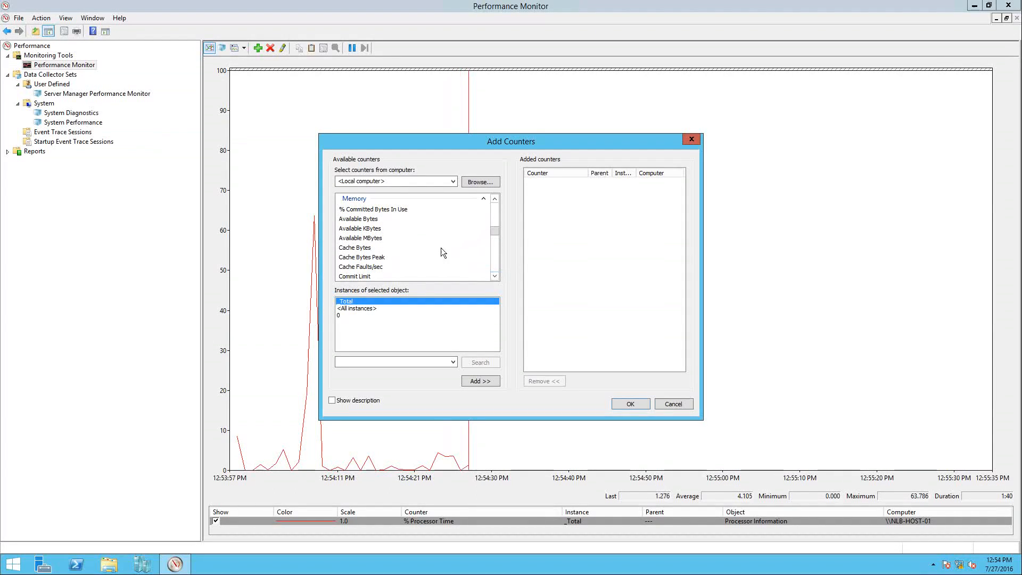
Add the Memory counter Page Writes/sec to the list of added counters
click(494, 276)
click(494, 276)
click(495, 275)
click(494, 276)
click(494, 276)
click(494, 276)
click(494, 276)
click(494, 276)
click(495, 276)
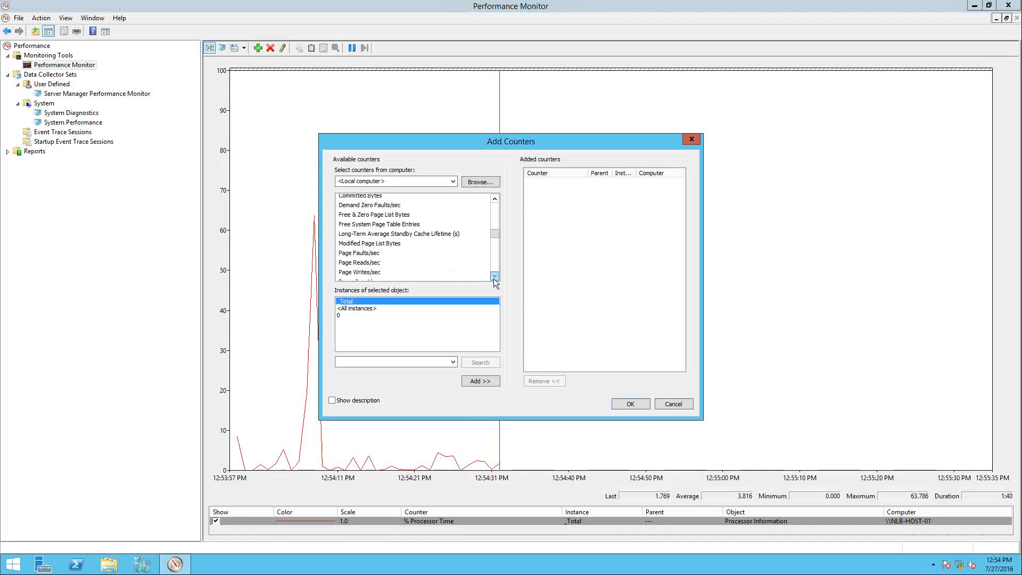
click(382, 272)
click(372, 260)
click(381, 272)
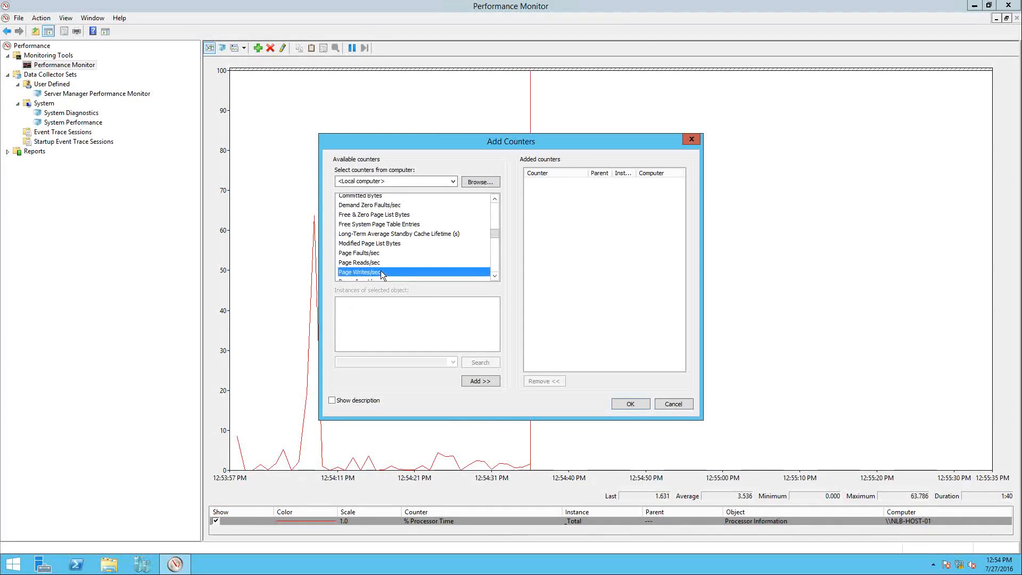
click(478, 381)
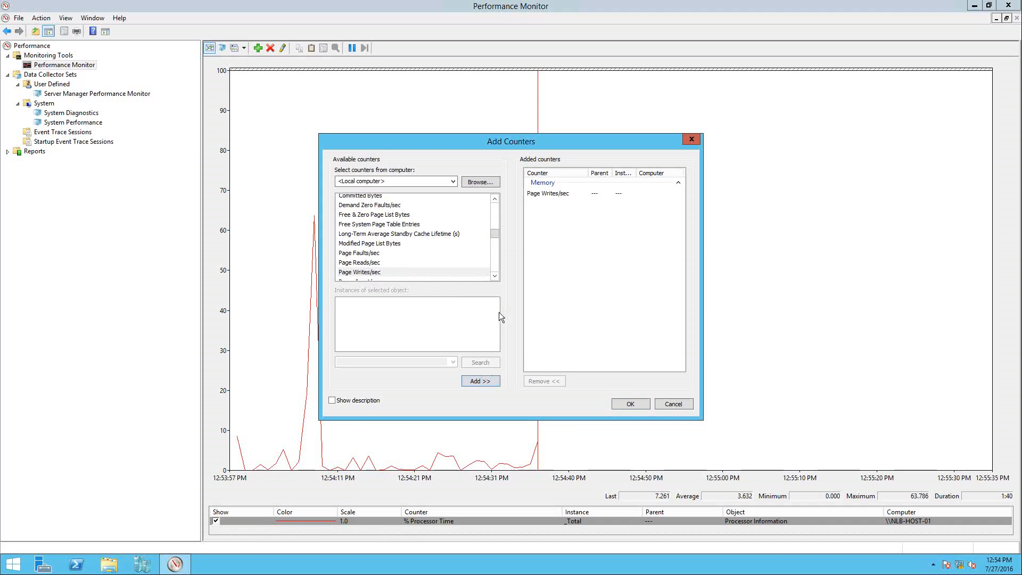
Add the Memory counter Page Reads/sec and apply the added counters to the graph
click(367, 262)
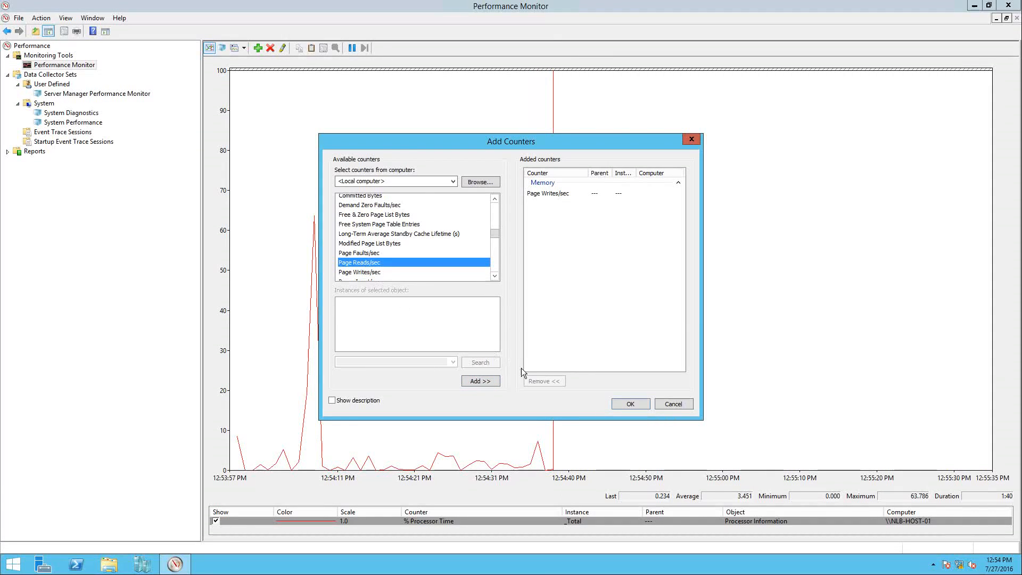
click(486, 382)
click(625, 404)
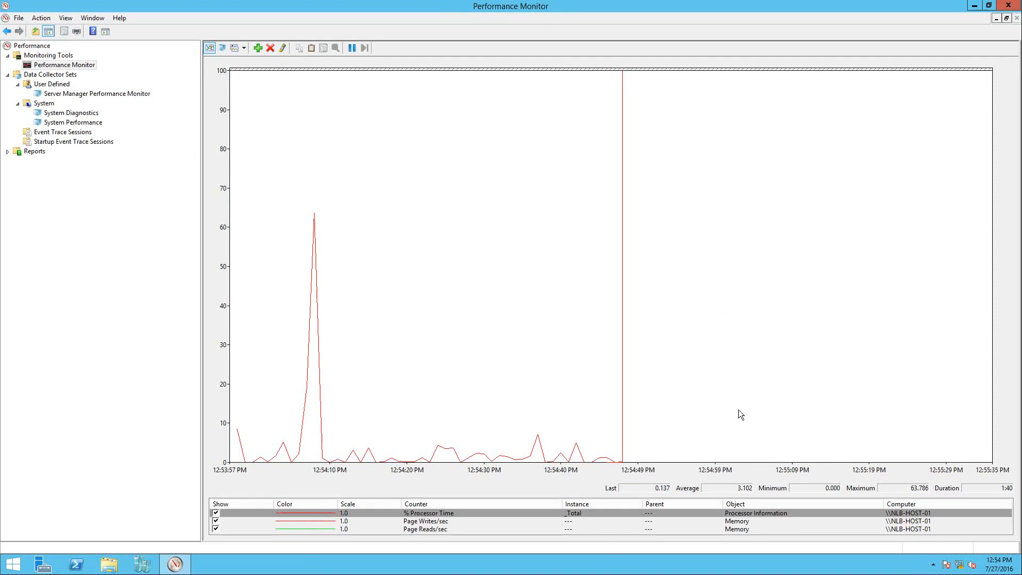
Compare the statistics of the Page Writes/sec, Page Reads/sec and % Processor Time counters, ending on Page Writes/sec
click(580, 522)
click(579, 527)
click(570, 514)
click(532, 522)
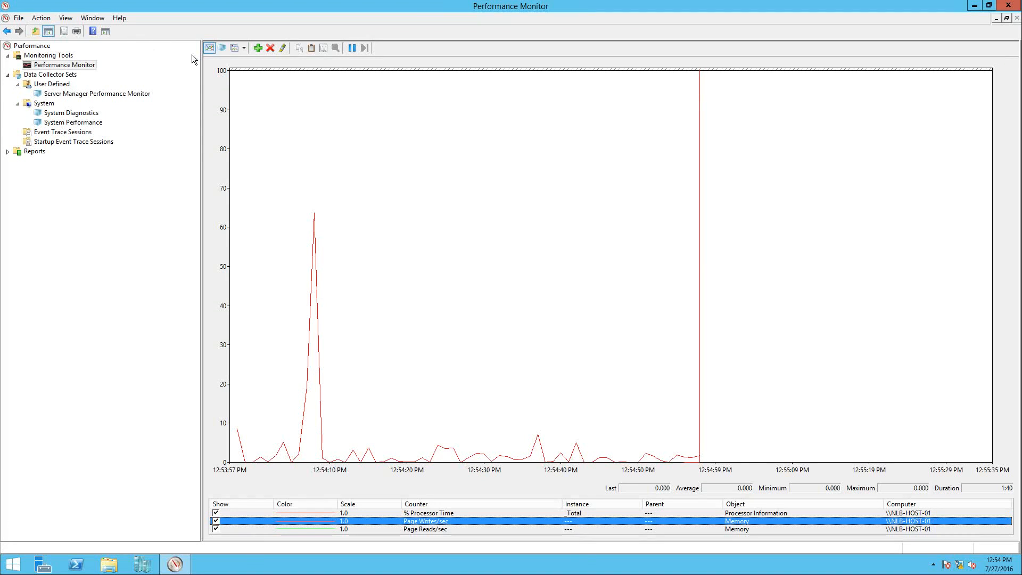
Start adding counters from the local computer and expand the PhysicalDisk object
click(257, 48)
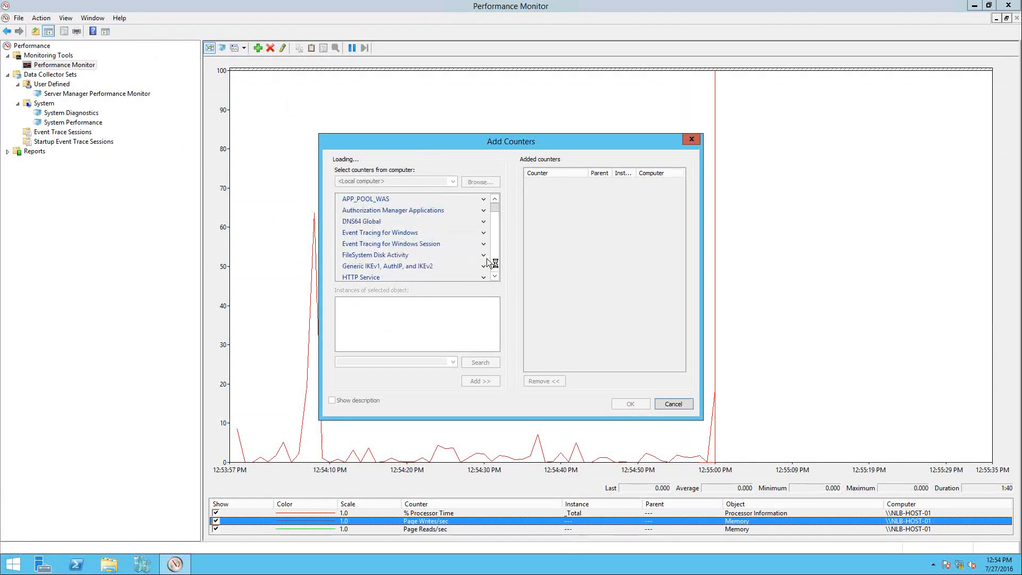
click(495, 276)
drag(494, 275, 496, 255)
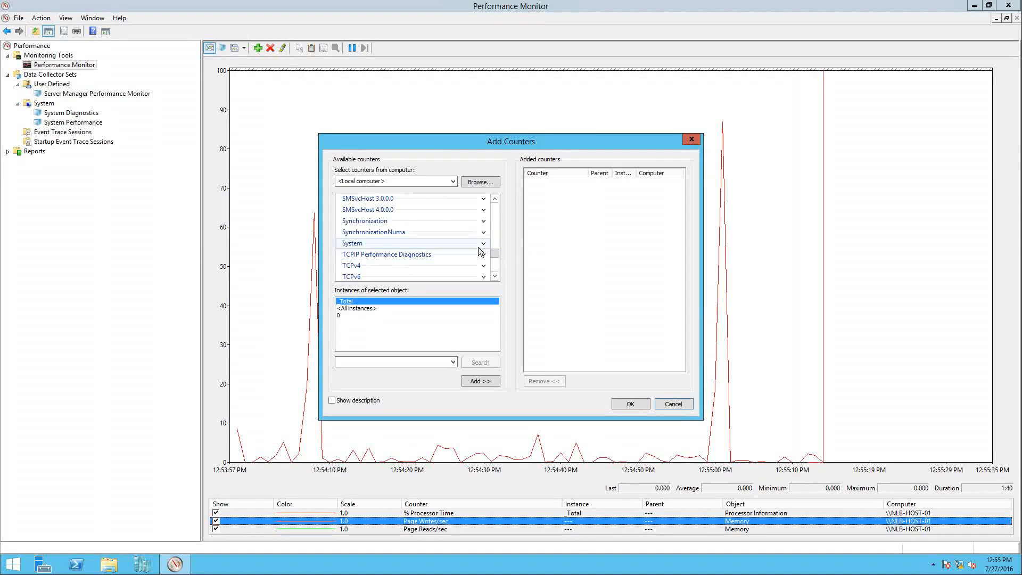
click(495, 198)
drag(495, 199, 495, 199)
click(484, 216)
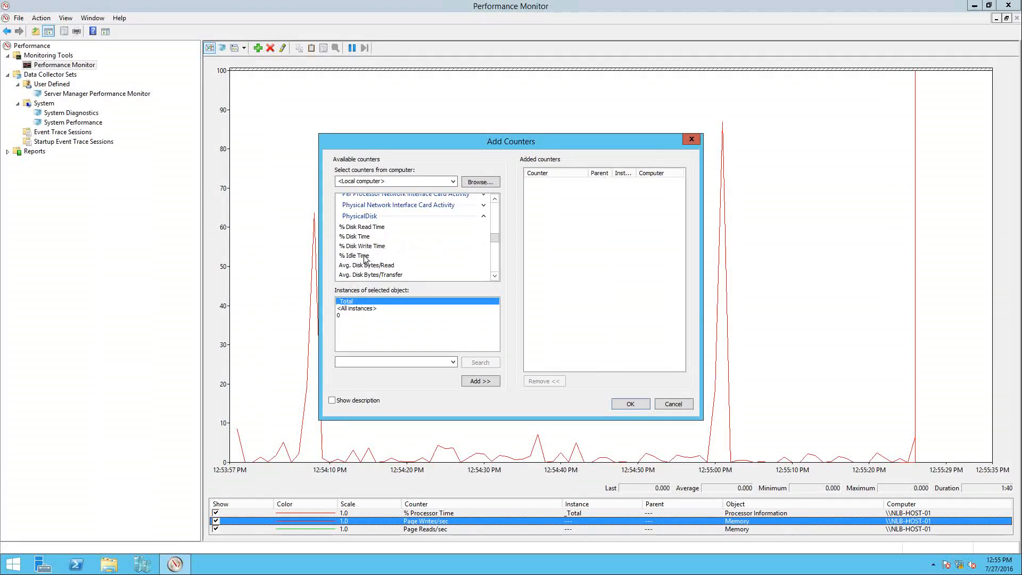
Add the PhysicalDisk counter Disk Writes/sec for instance 0 C: to the graph and select it in the legend
click(495, 275)
click(494, 276)
click(495, 276)
click(494, 275)
click(494, 276)
click(497, 278)
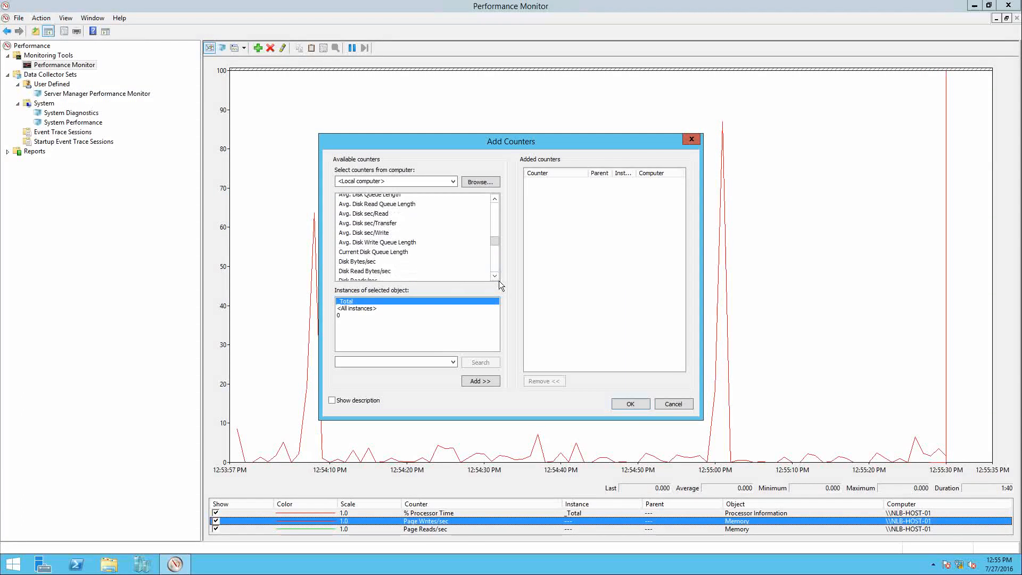
click(496, 279)
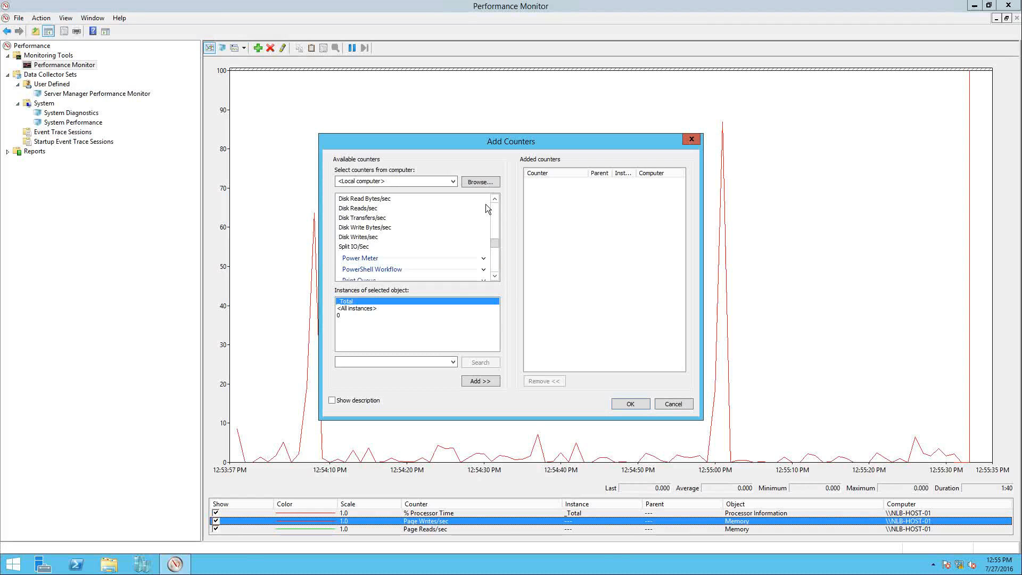
click(375, 237)
click(384, 316)
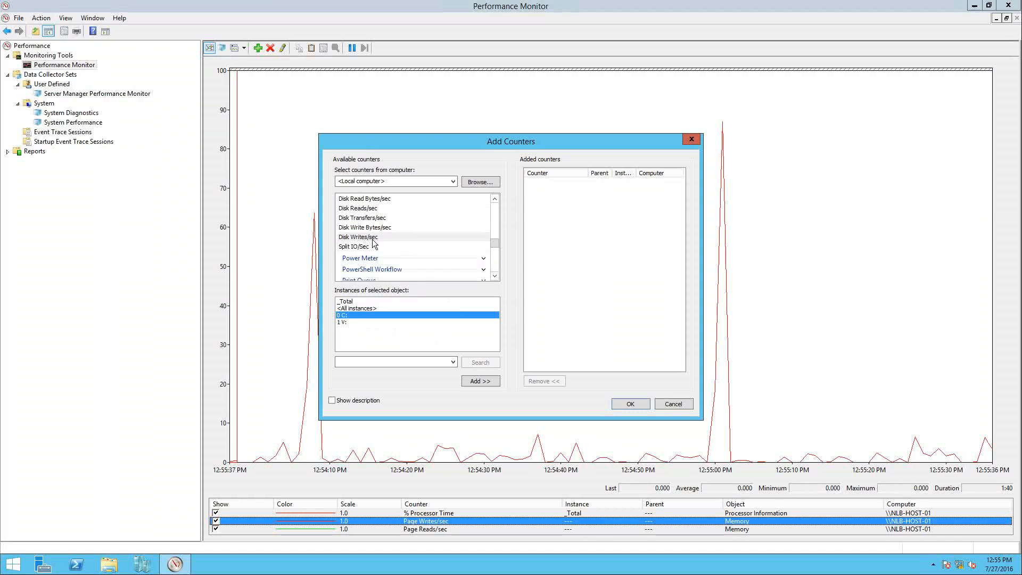
click(481, 383)
click(615, 407)
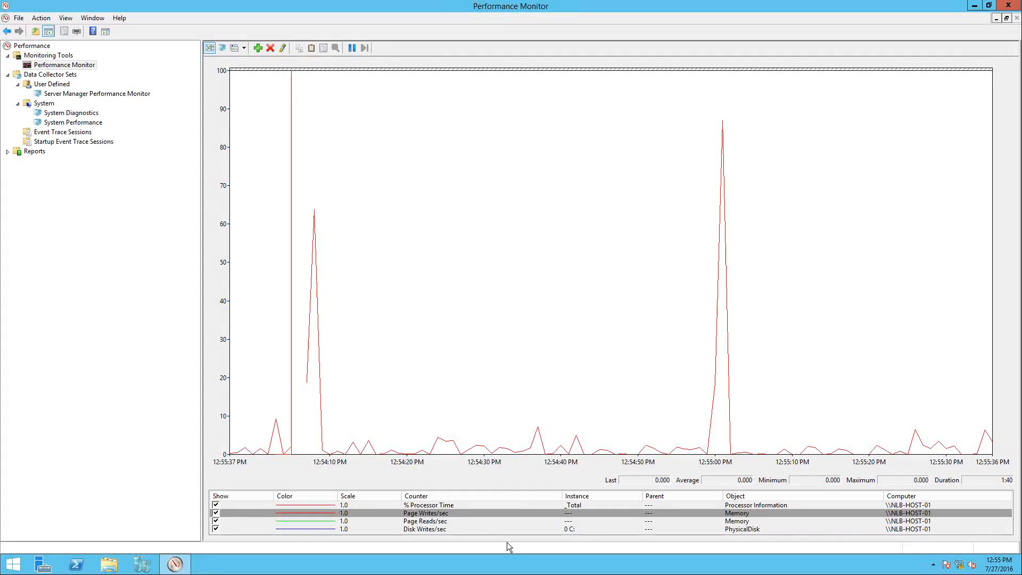
click(381, 528)
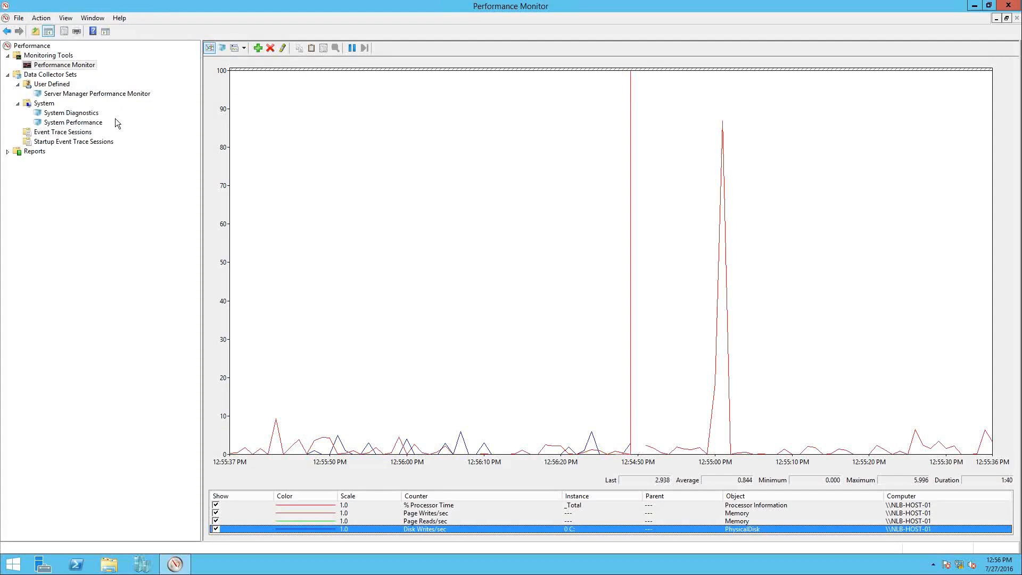
View the contents of the System Diagnostics and System Performance data collector sets, and start the System Performance set
click(80, 123)
click(79, 114)
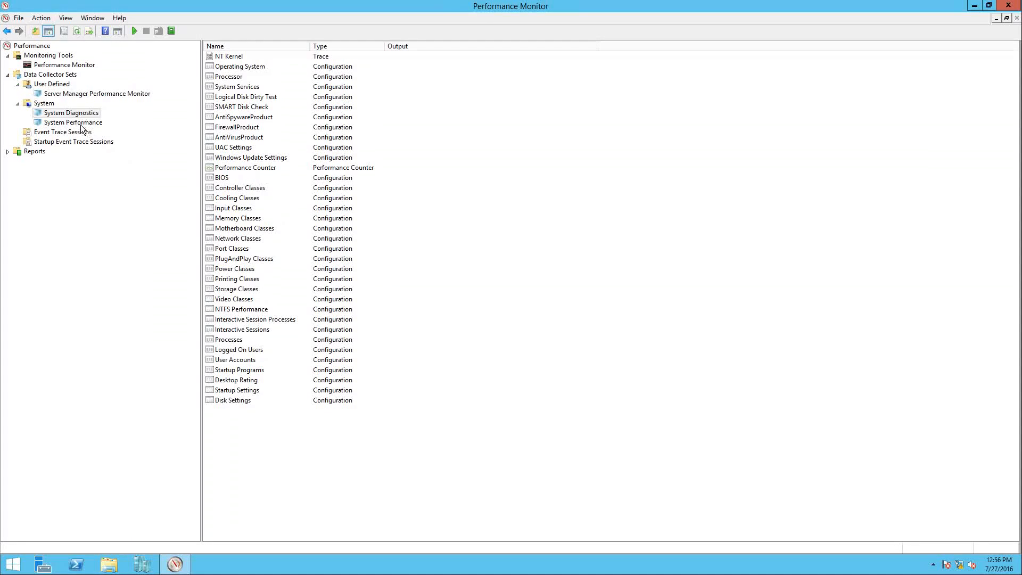
key(Down)
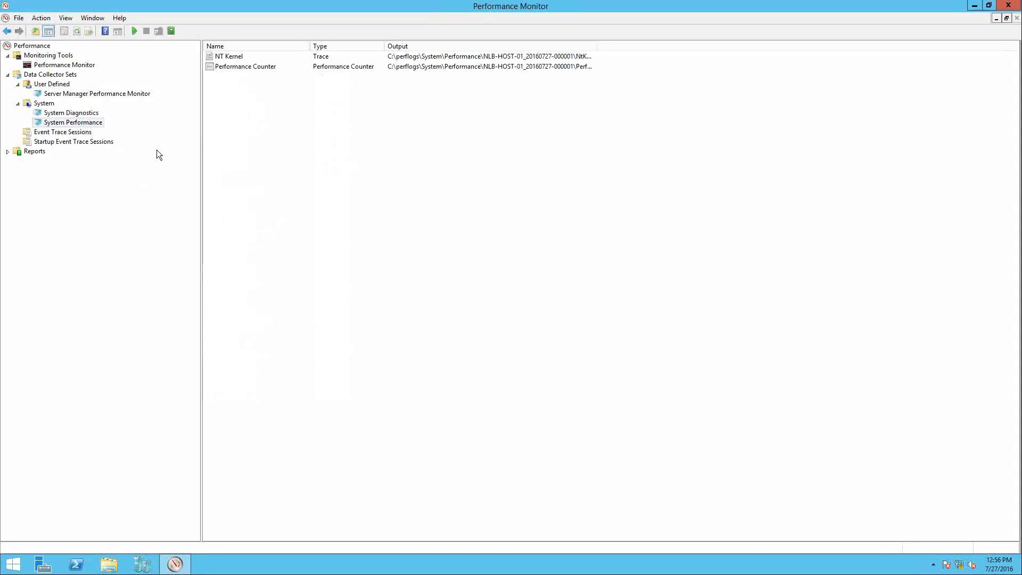
right_click(85, 121)
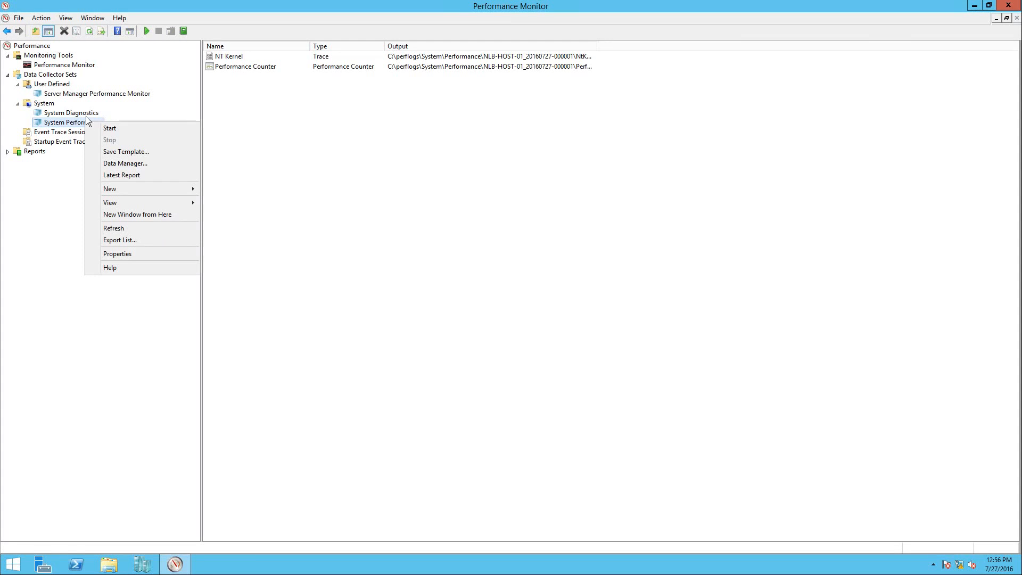
click(117, 130)
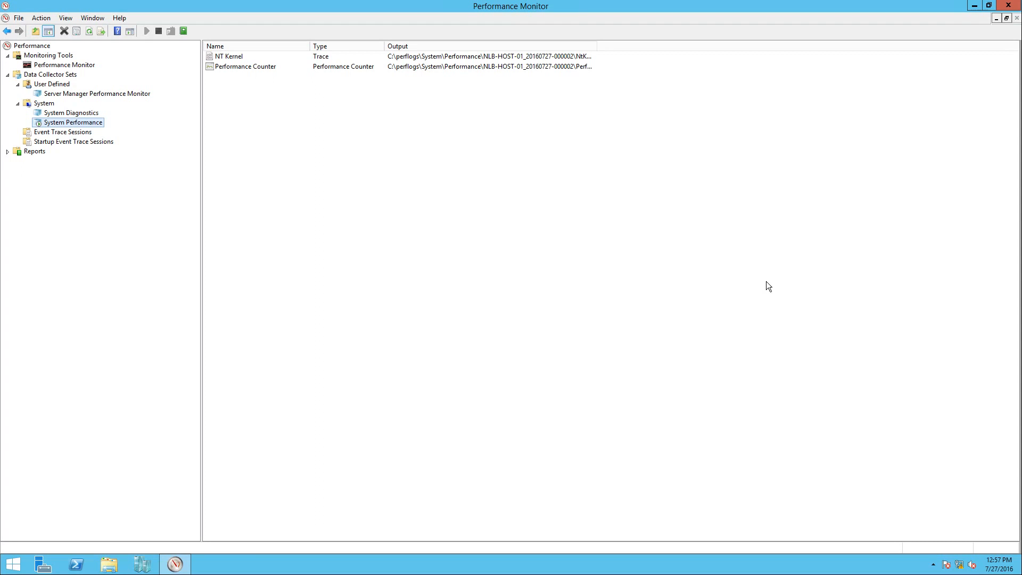
right_click(55, 124)
click(88, 141)
click(7, 152)
click(17, 170)
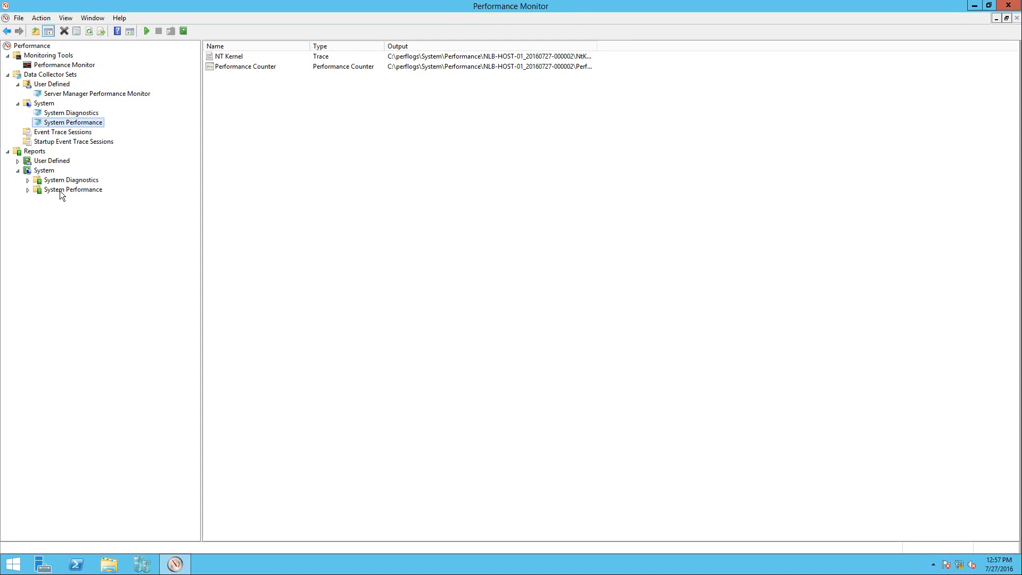
click(27, 190)
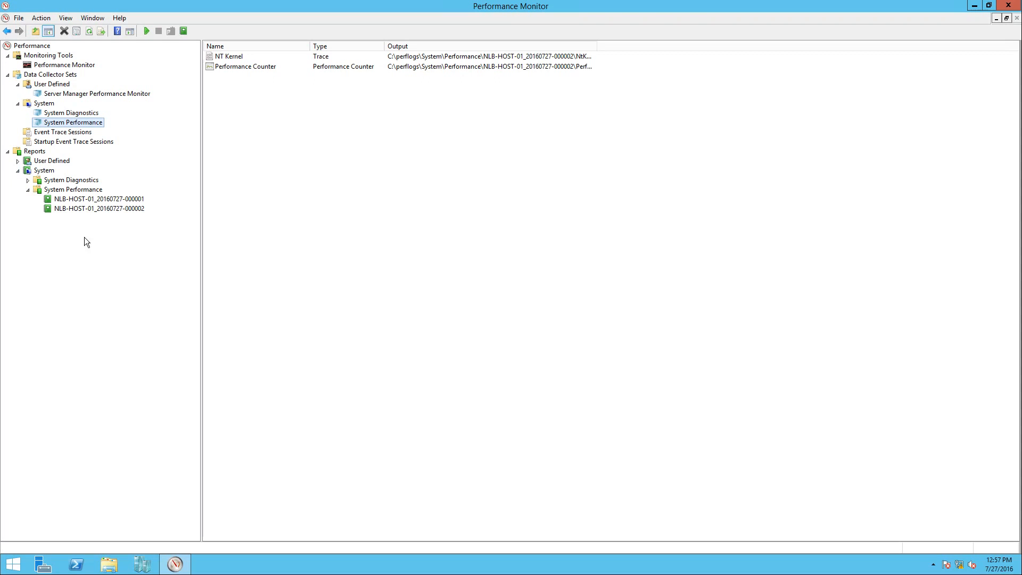
click(118, 210)
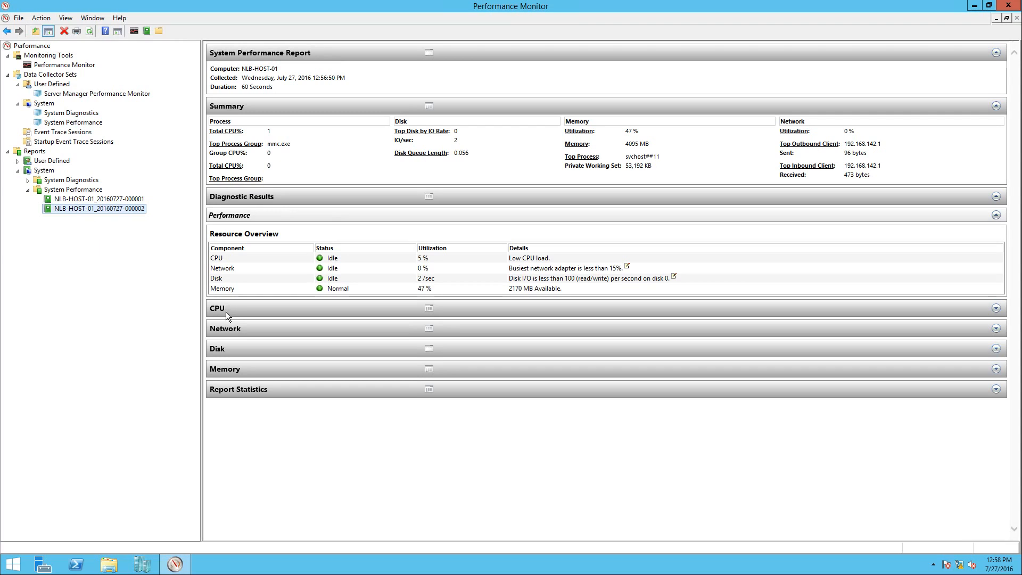
right_click(114, 208)
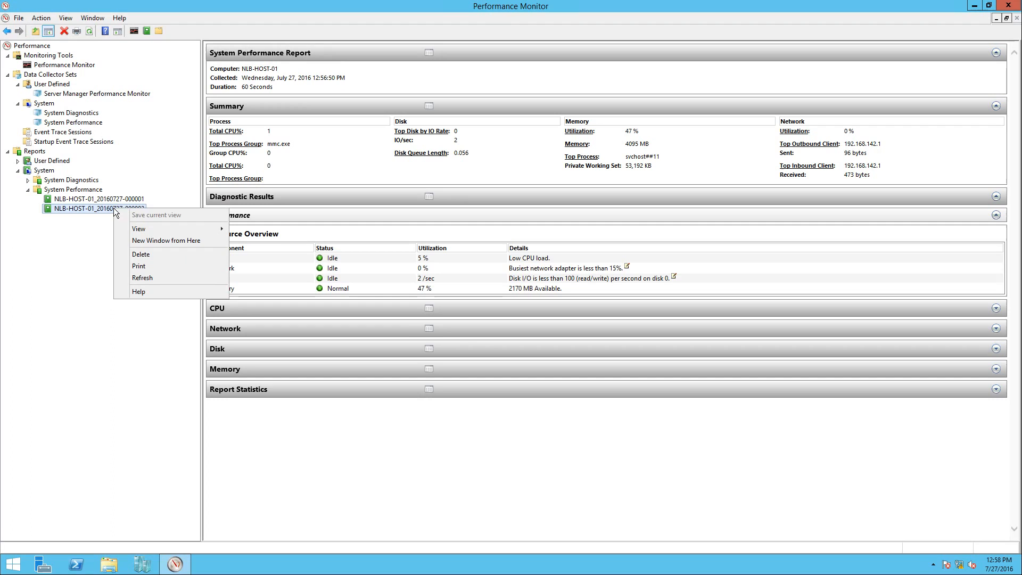
click(175, 238)
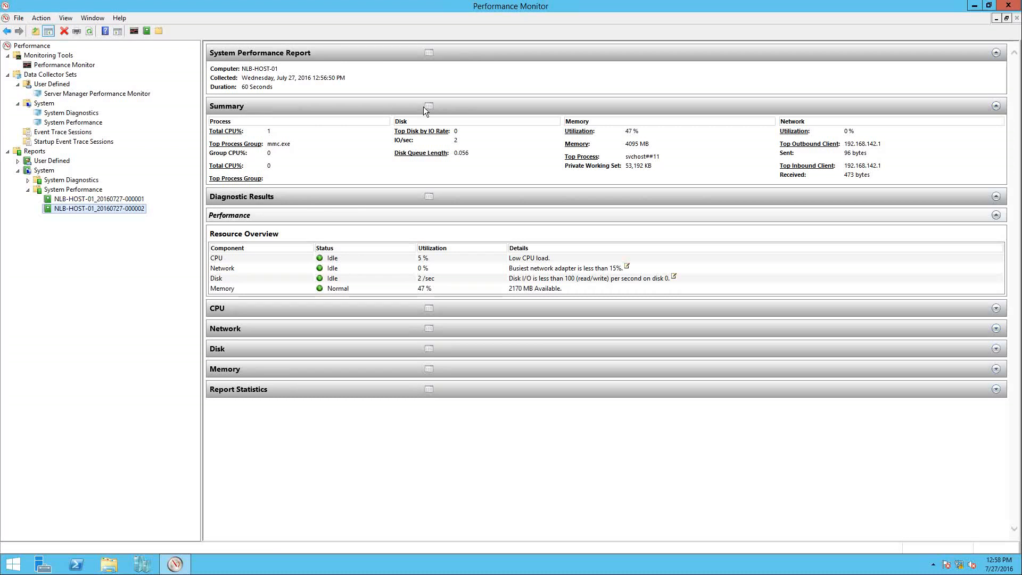
Expand the report's CPU section with its Process details and review the process and processor statistics
click(395, 308)
click(324, 326)
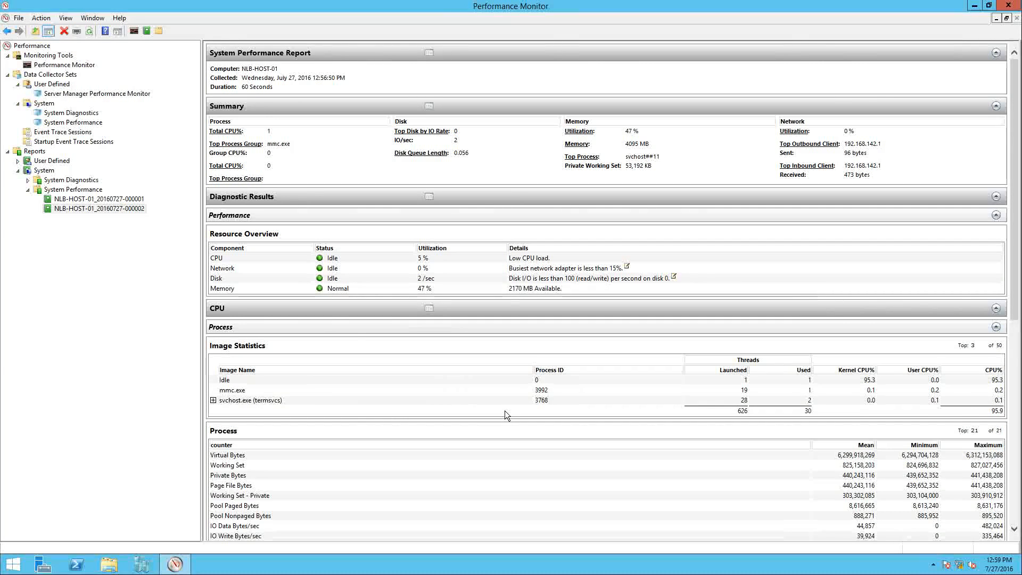
scroll(504, 410, down, 3)
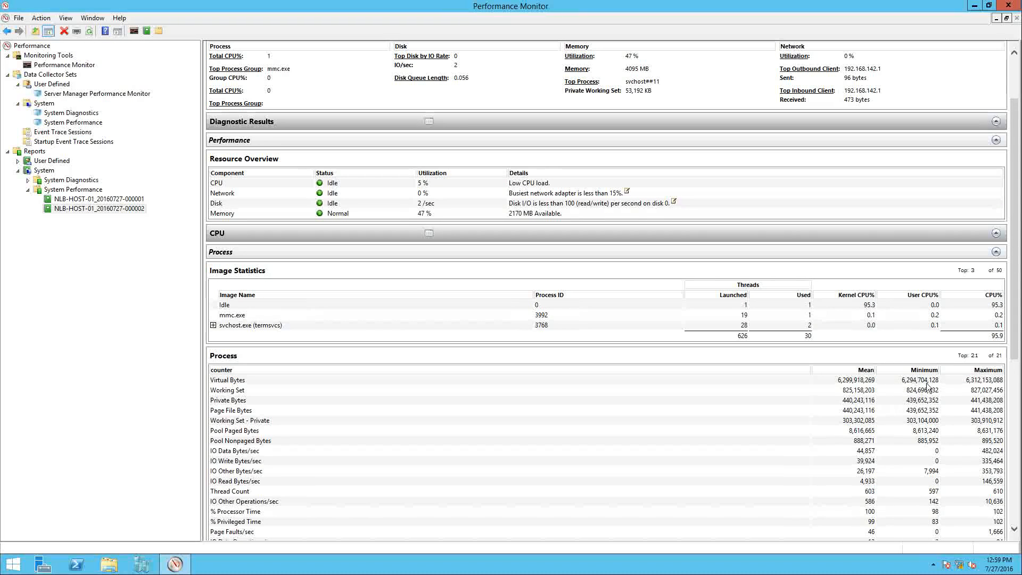
scroll(670, 482, down, 12)
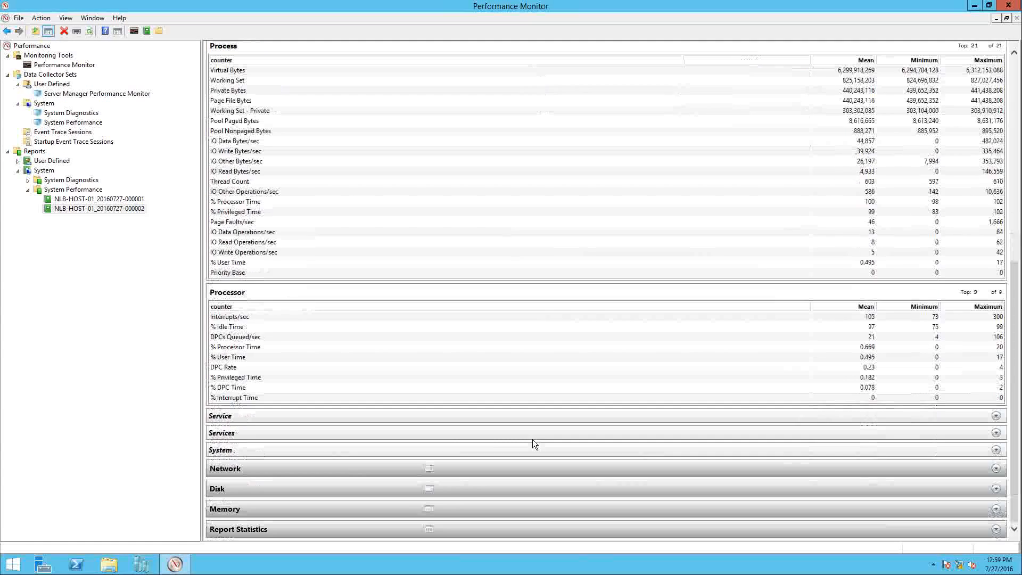
Expand the report's Network section with its Interface details and review the Network Interface statistics
click(458, 468)
scroll(628, 455, down, 3)
click(564, 437)
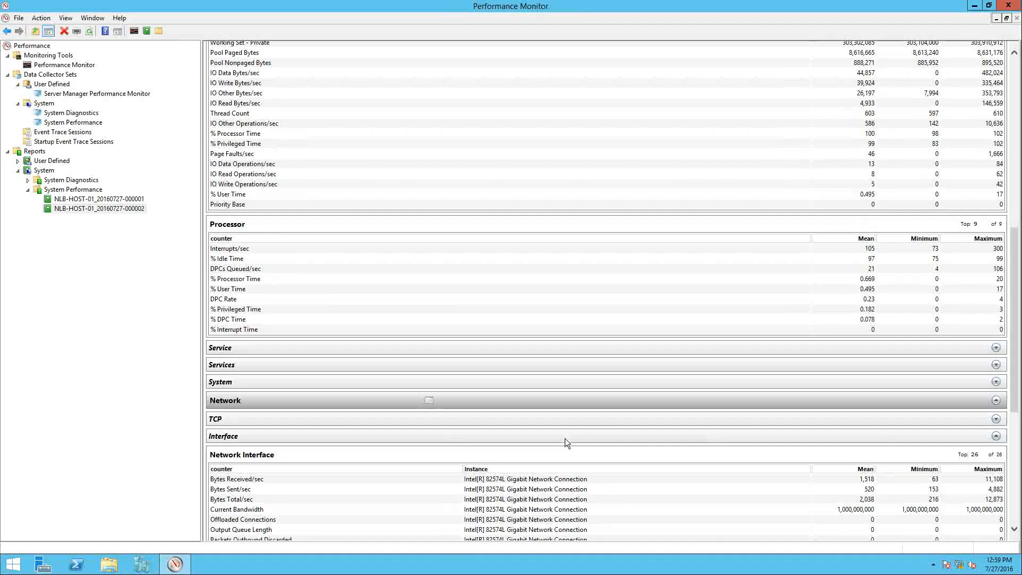
scroll(614, 500, down, 12)
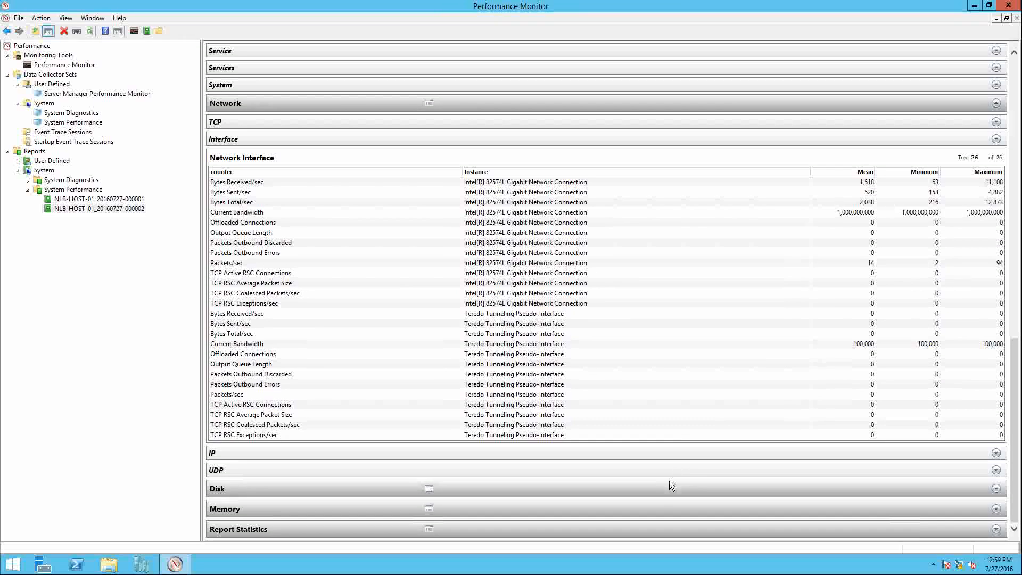
Expand the report's Disk section to view its subsections and close Performance Monitor
click(457, 486)
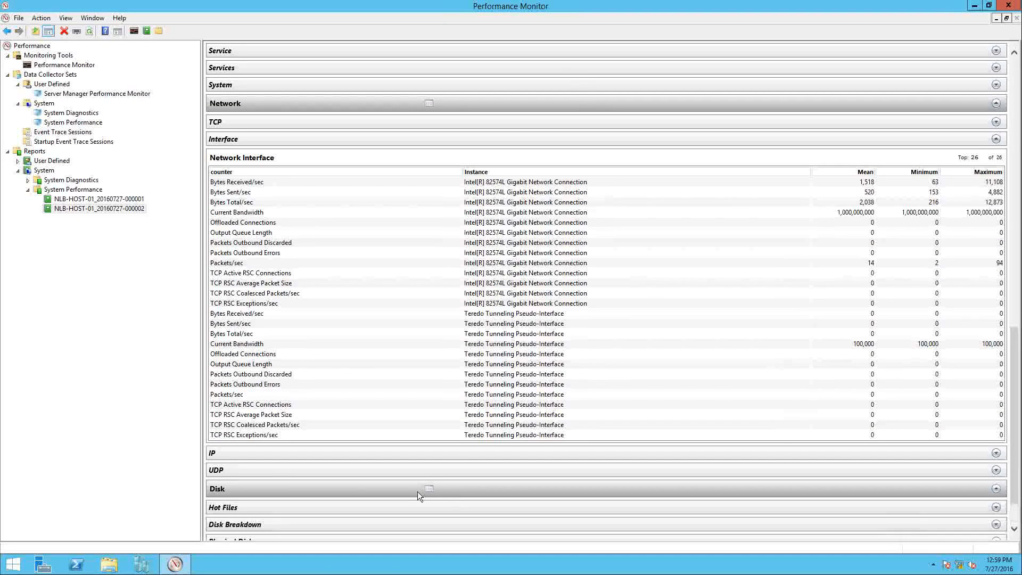
scroll(626, 524, down, 2)
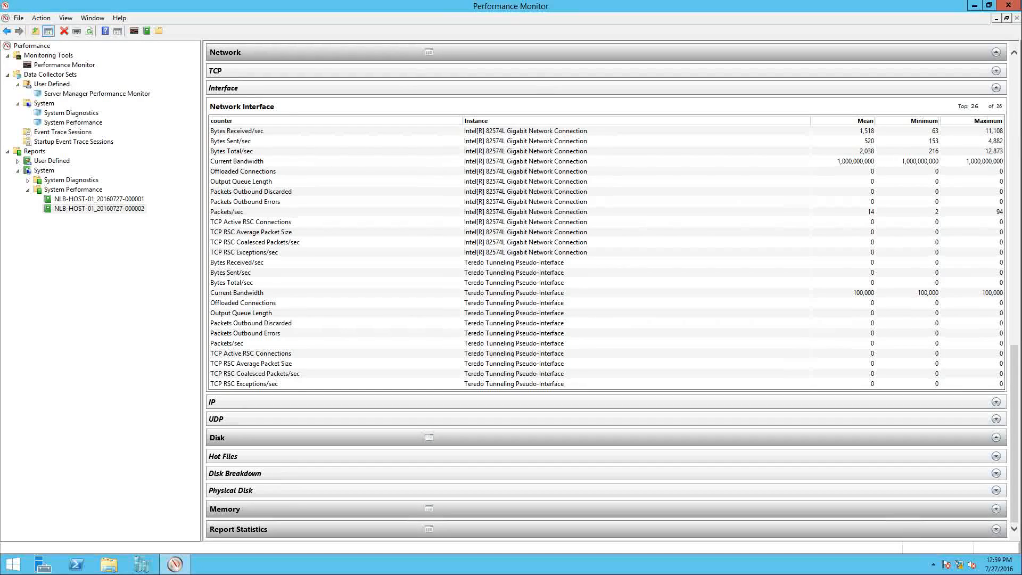
click(1009, 6)
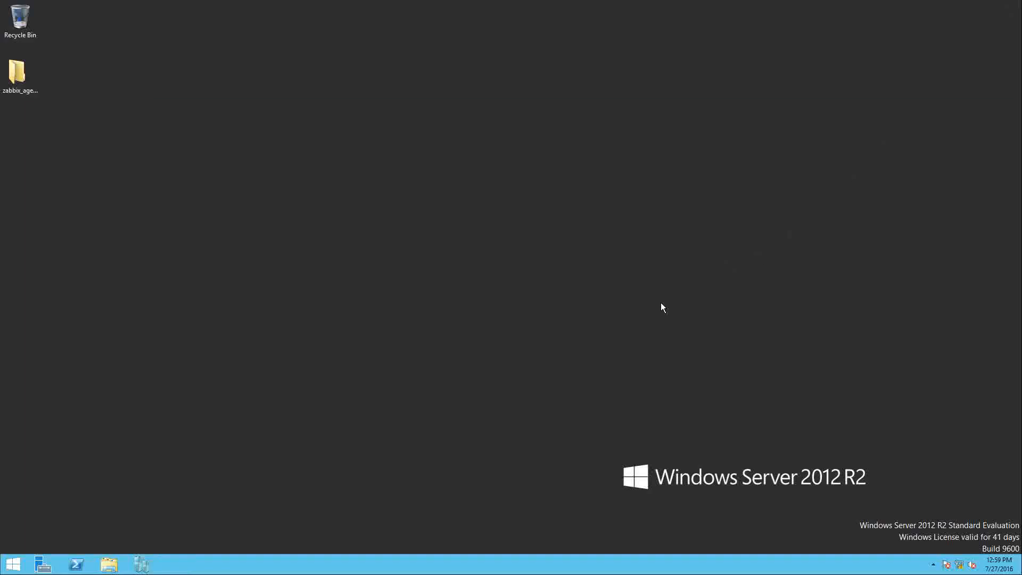